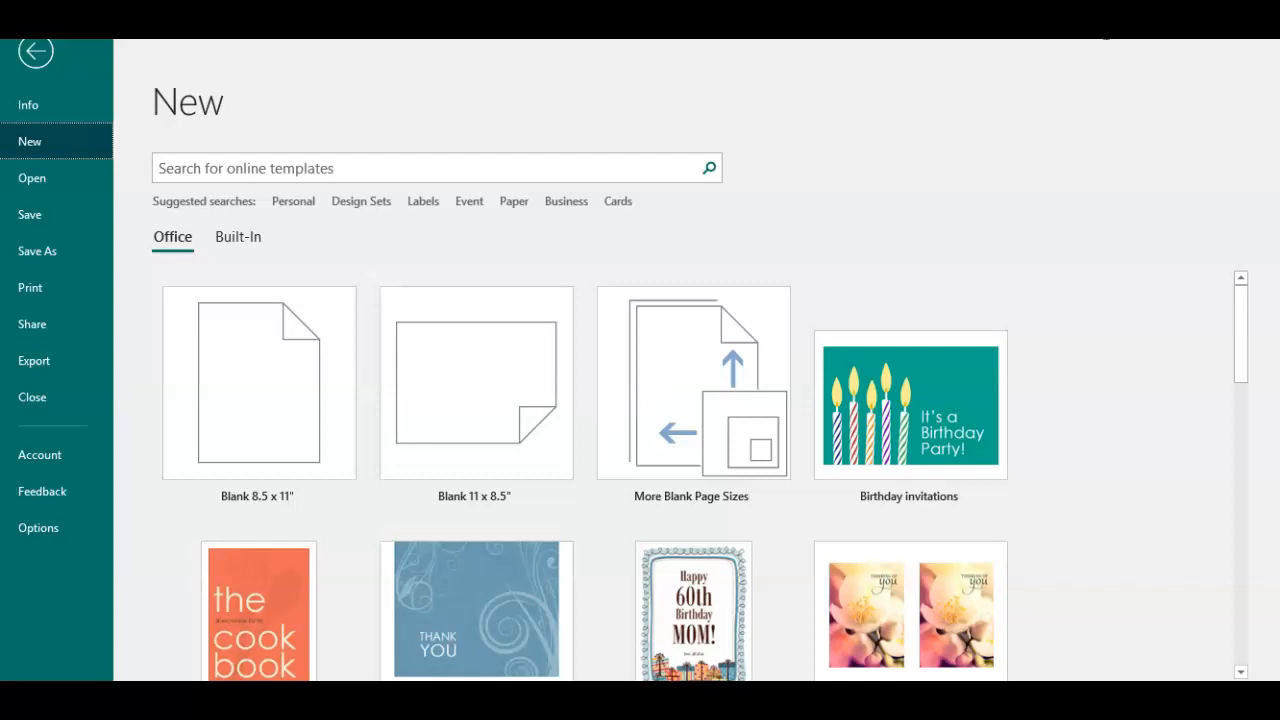
- Create a blank 11 x 8.5" publication and remove its page margins
left_click(387, 405)
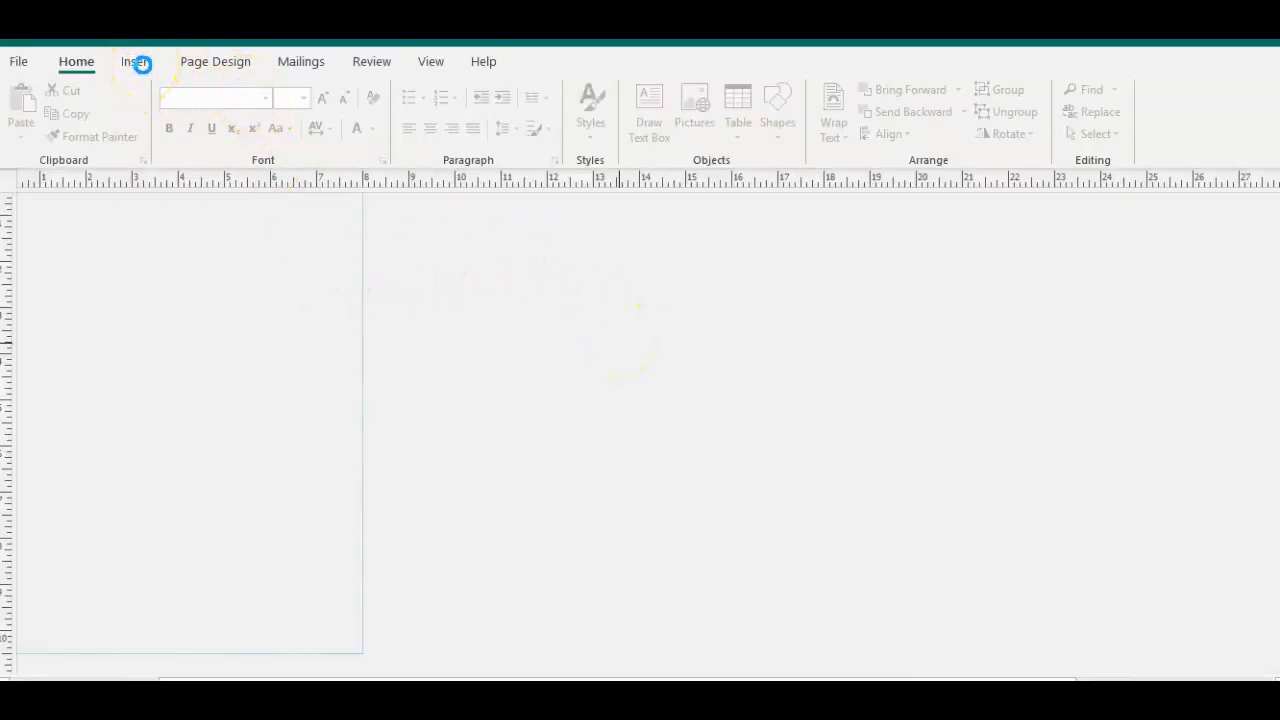
left_click(233, 63)
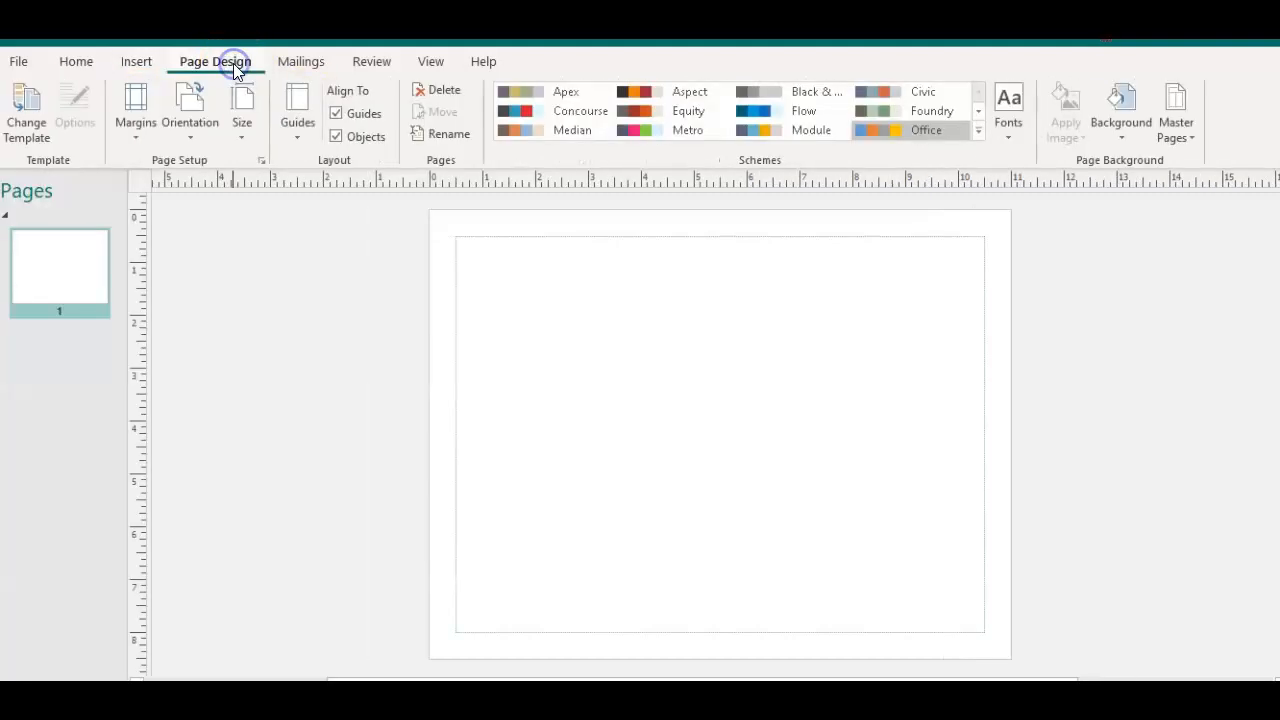
left_click(134, 138)
left_click(188, 366)
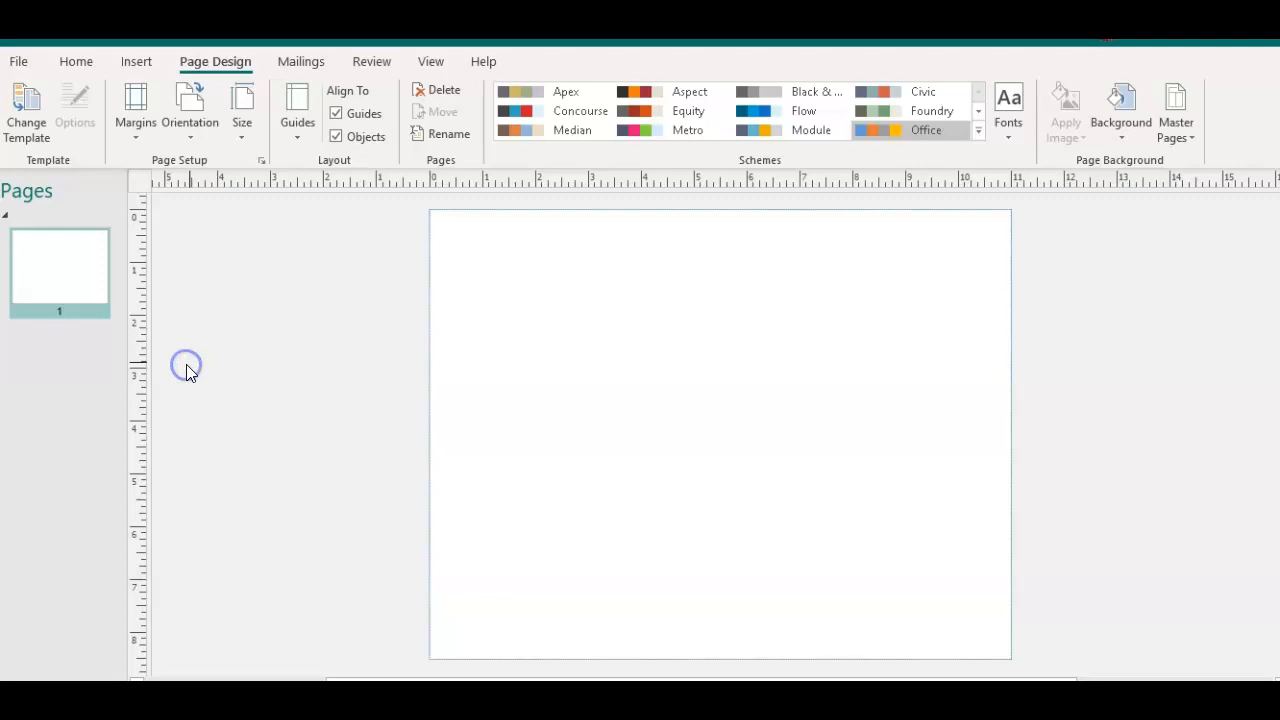
- Draw a rectangle on the page and set its height to 8.5" and width to 5.5"
left_click(138, 62)
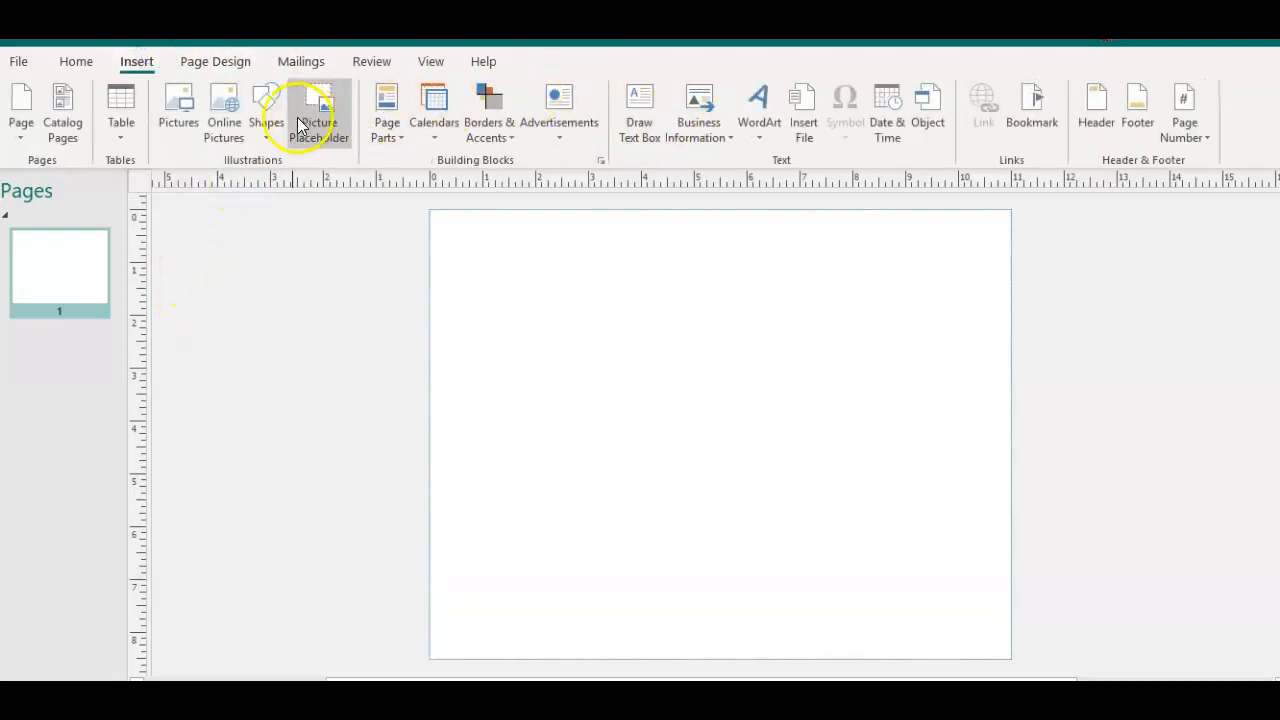
left_click(266, 125)
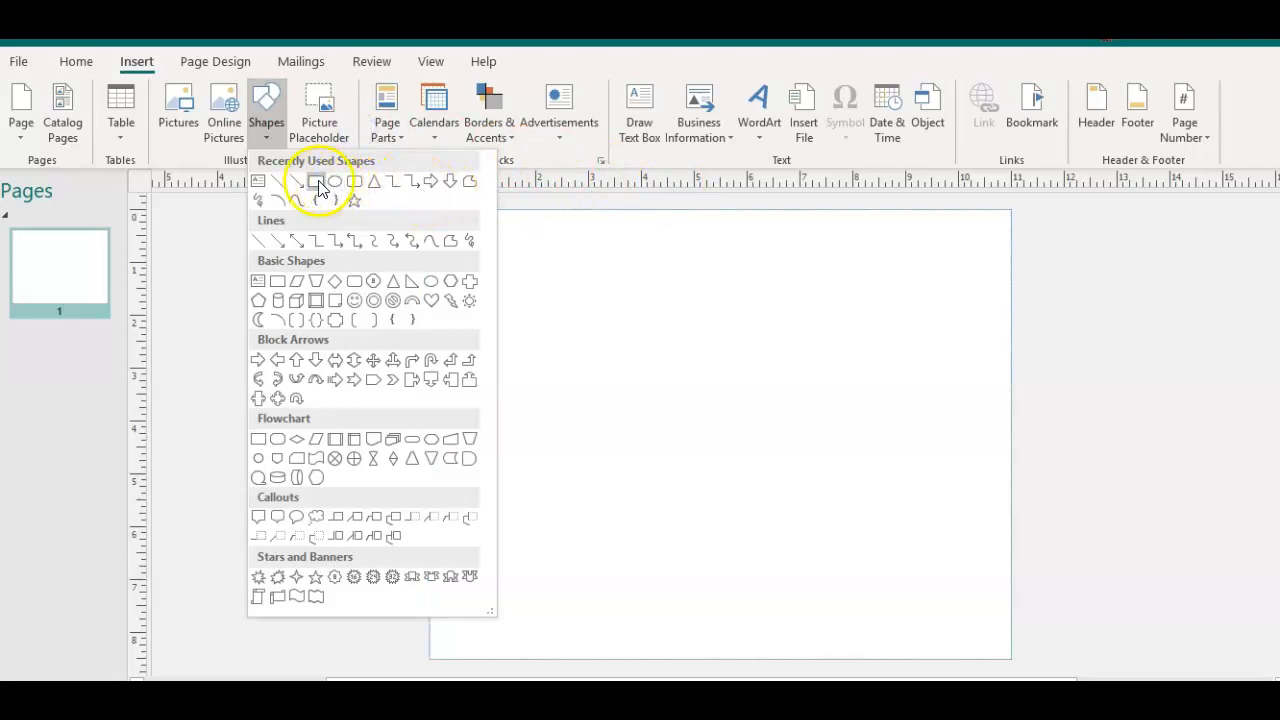
left_click(316, 181)
left_click_drag(448, 213, 648, 638)
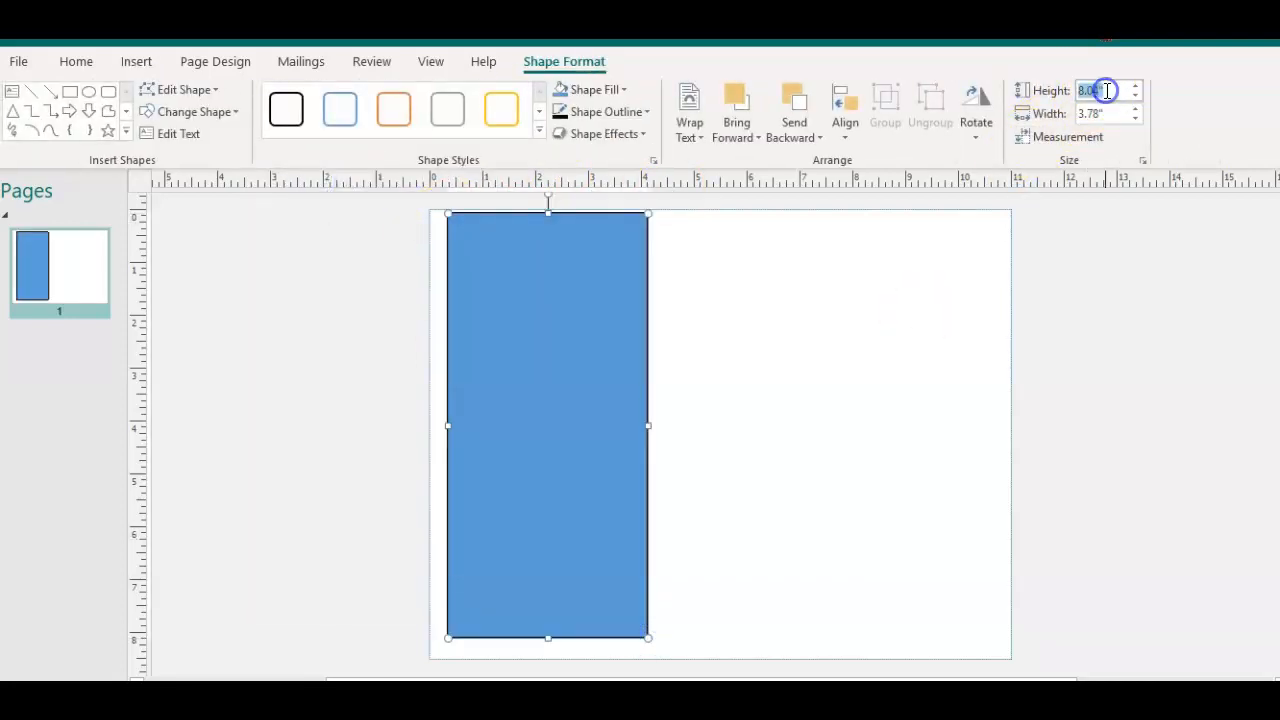
key("Tab")
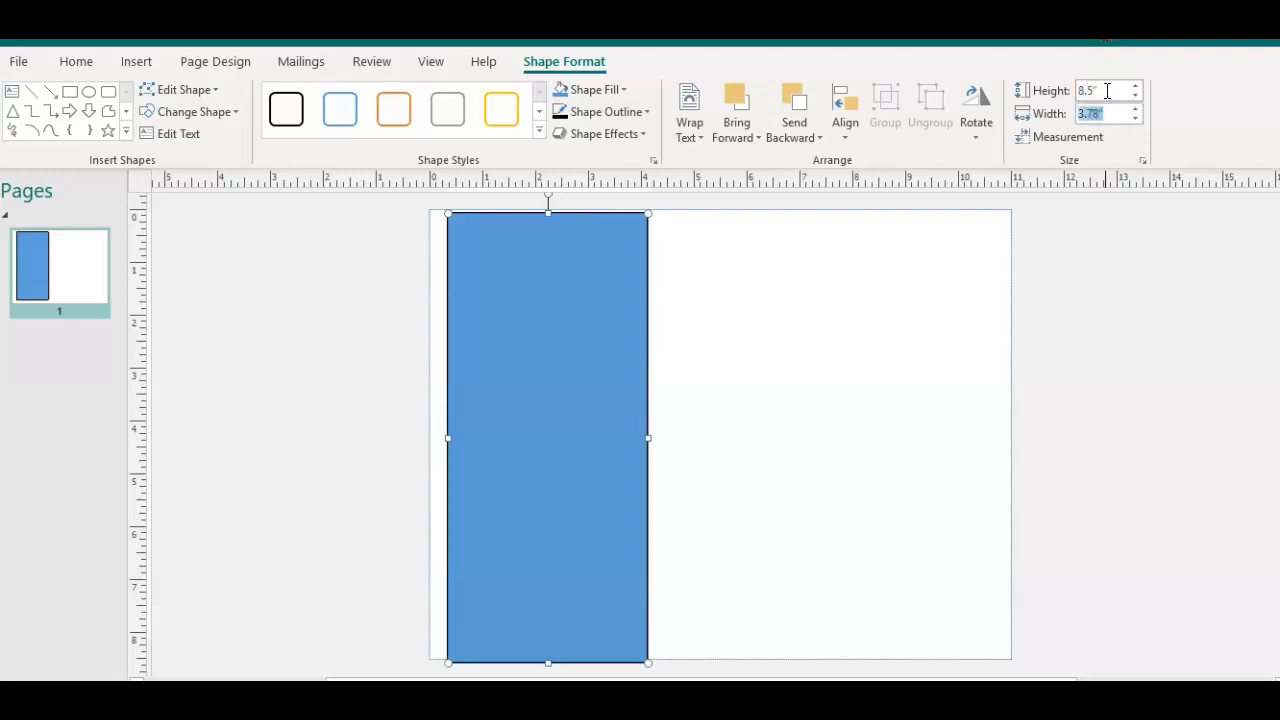
key("Return")
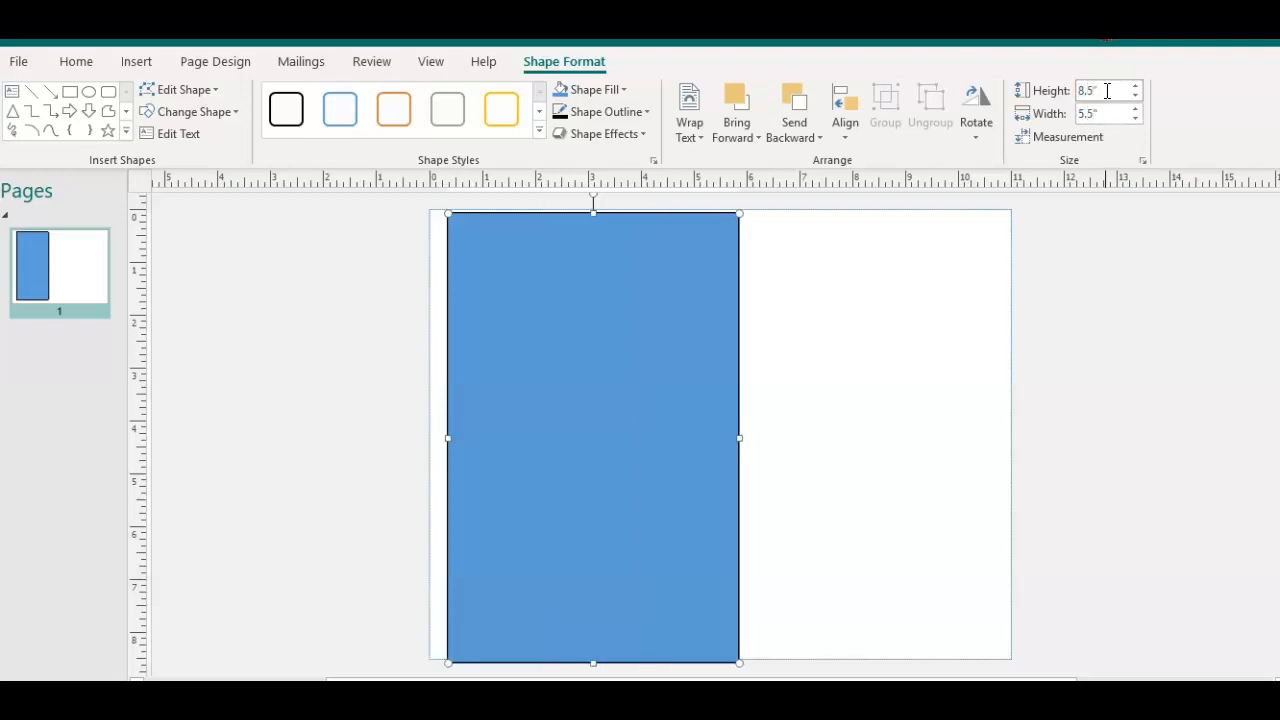
- Move the blue rectangle so it exactly covers the left half of the page
left_click(860, 366)
left_click_drag(651, 360, 615, 371)
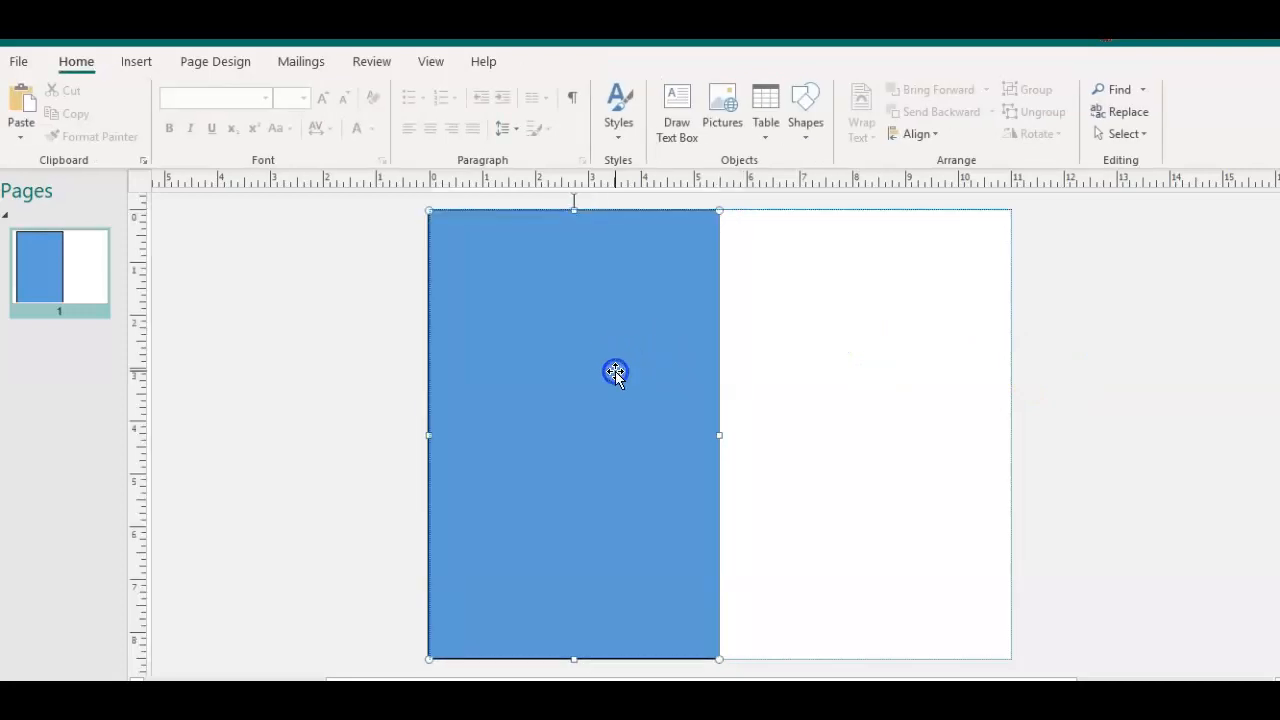
left_click(826, 410)
- Fill the rectangle with the multicoloured polka-dot picture from the backgrounds folder in Downloads
left_click(601, 309)
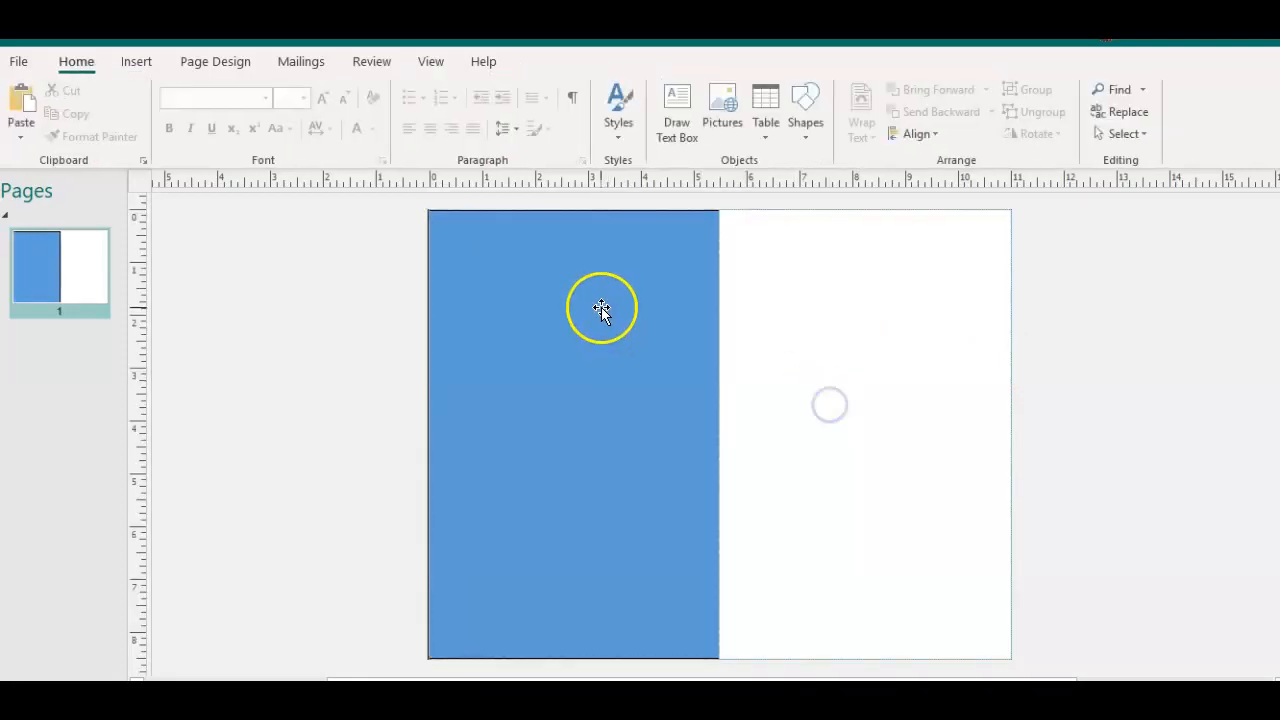
left_click(592, 92)
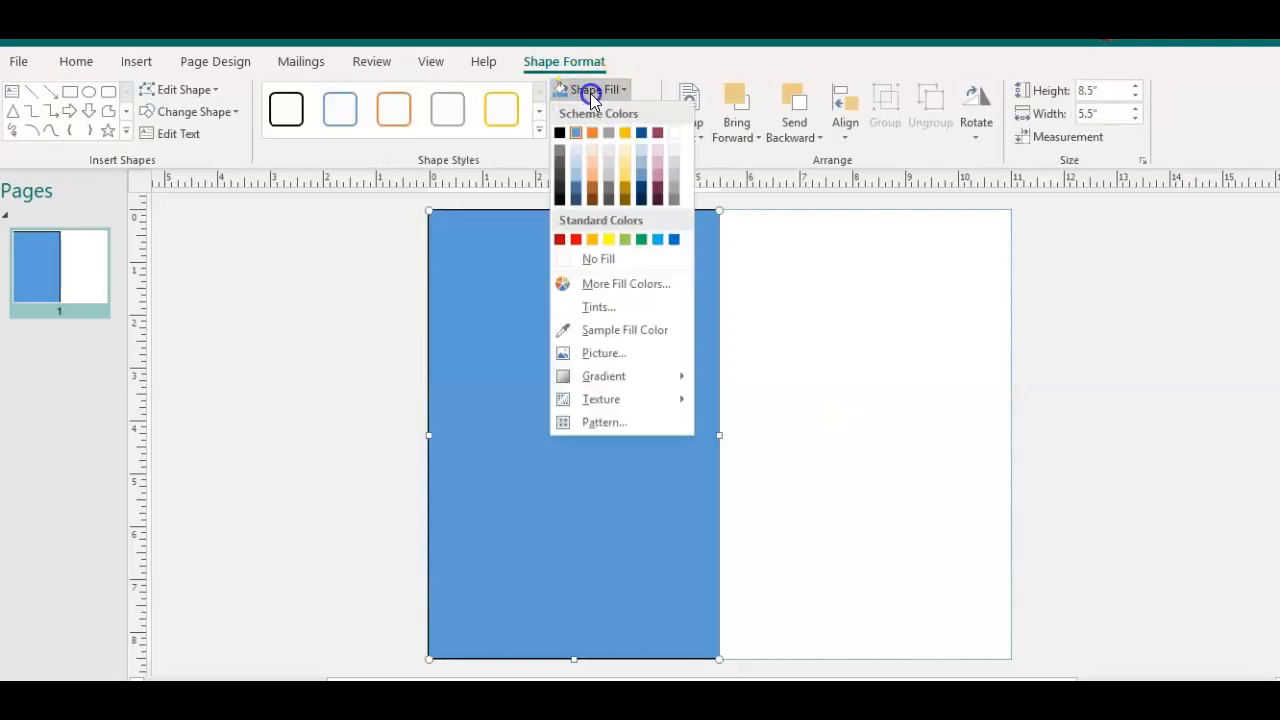
left_click(588, 351)
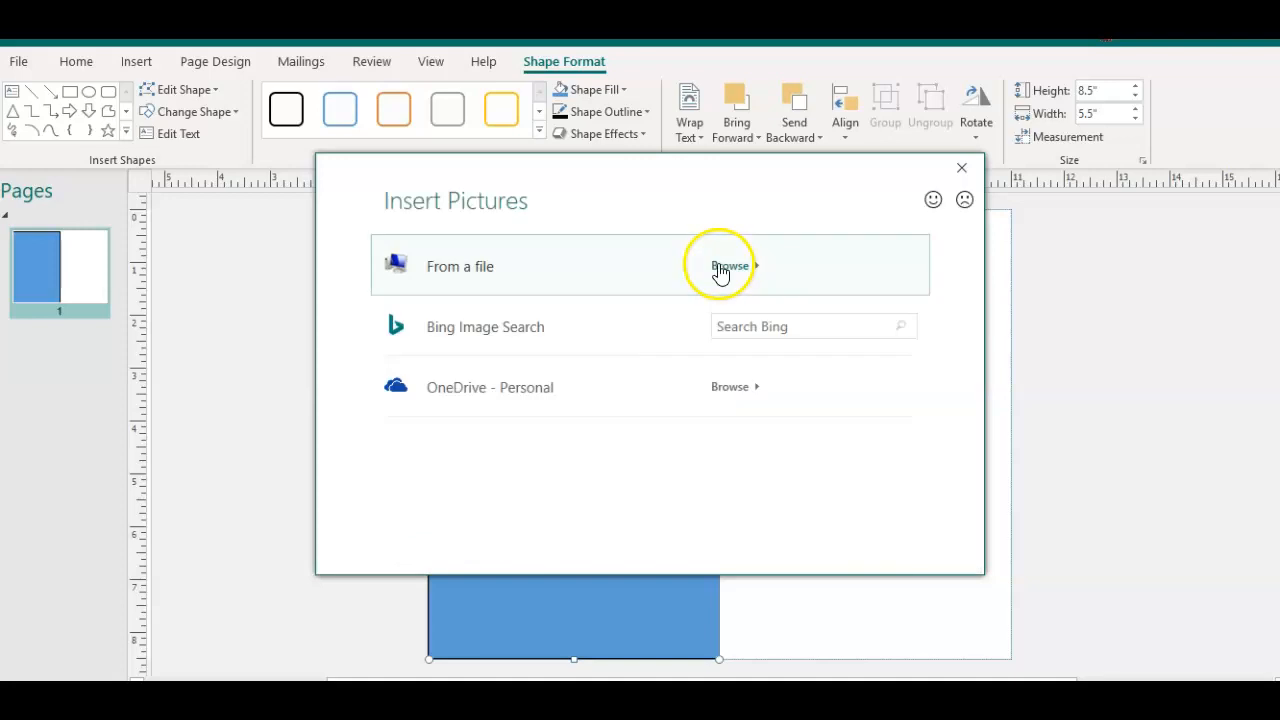
left_click(718, 266)
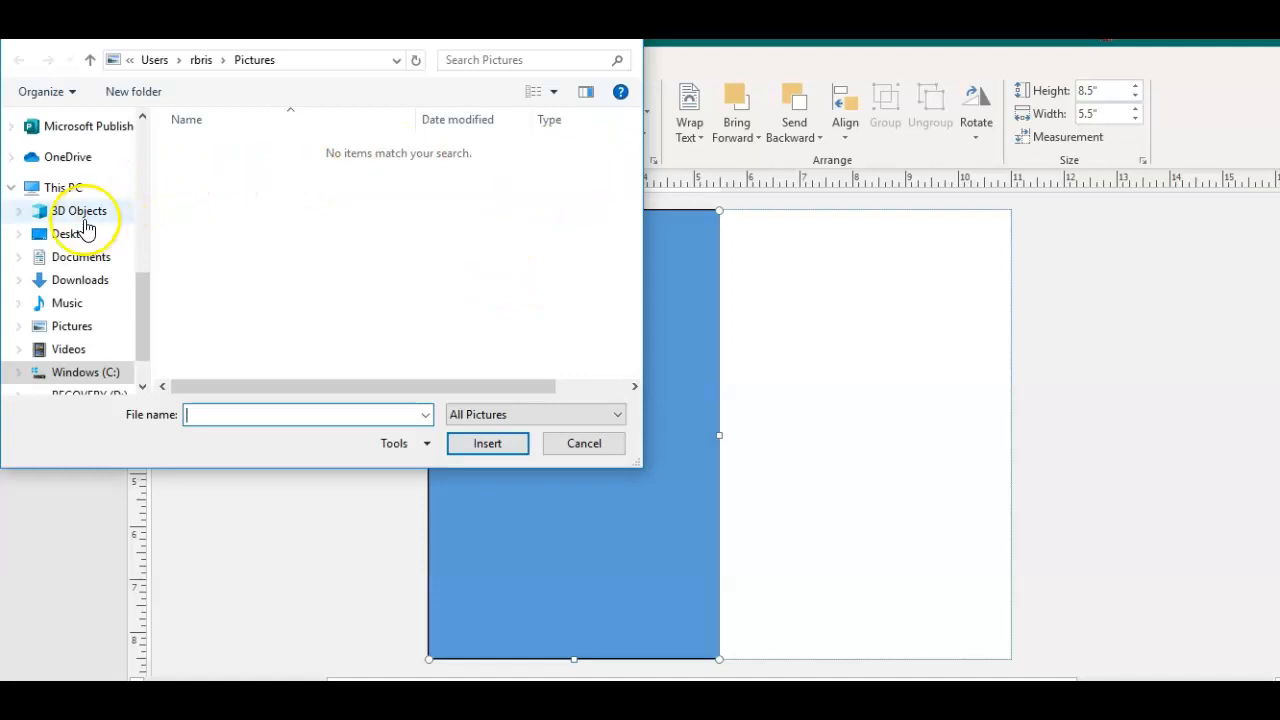
left_click(79, 279)
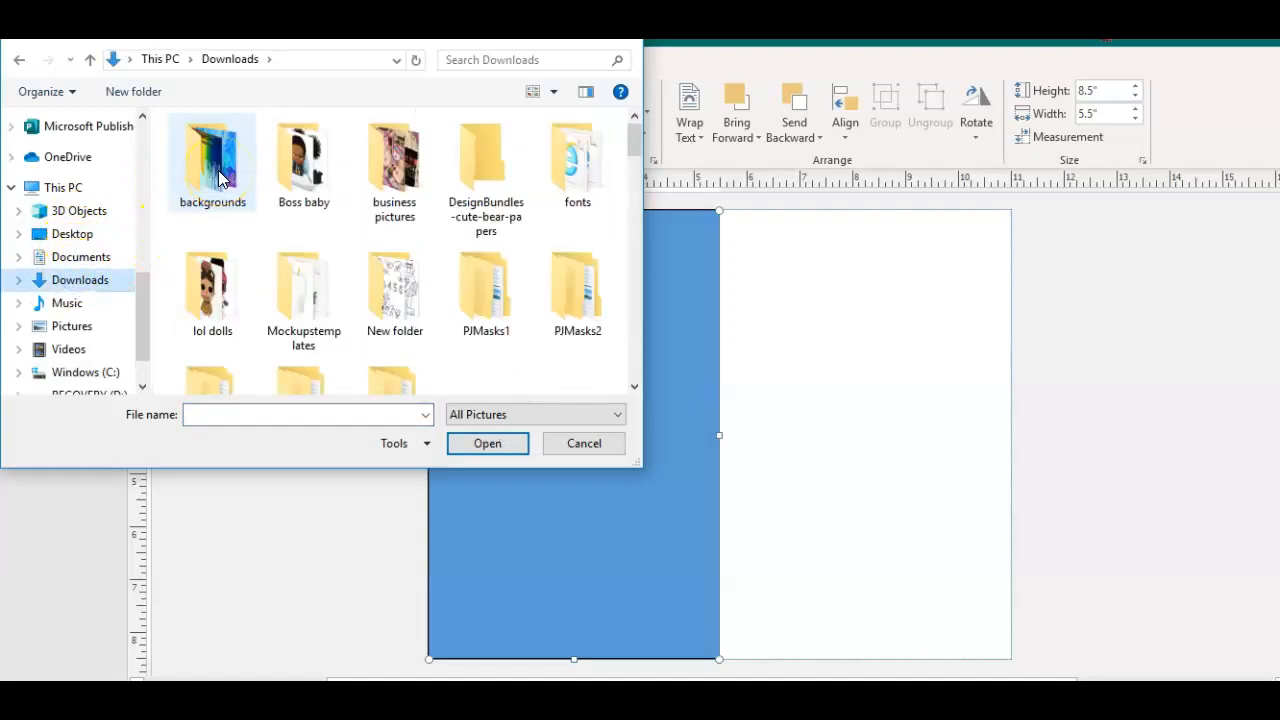
left_click(221, 176)
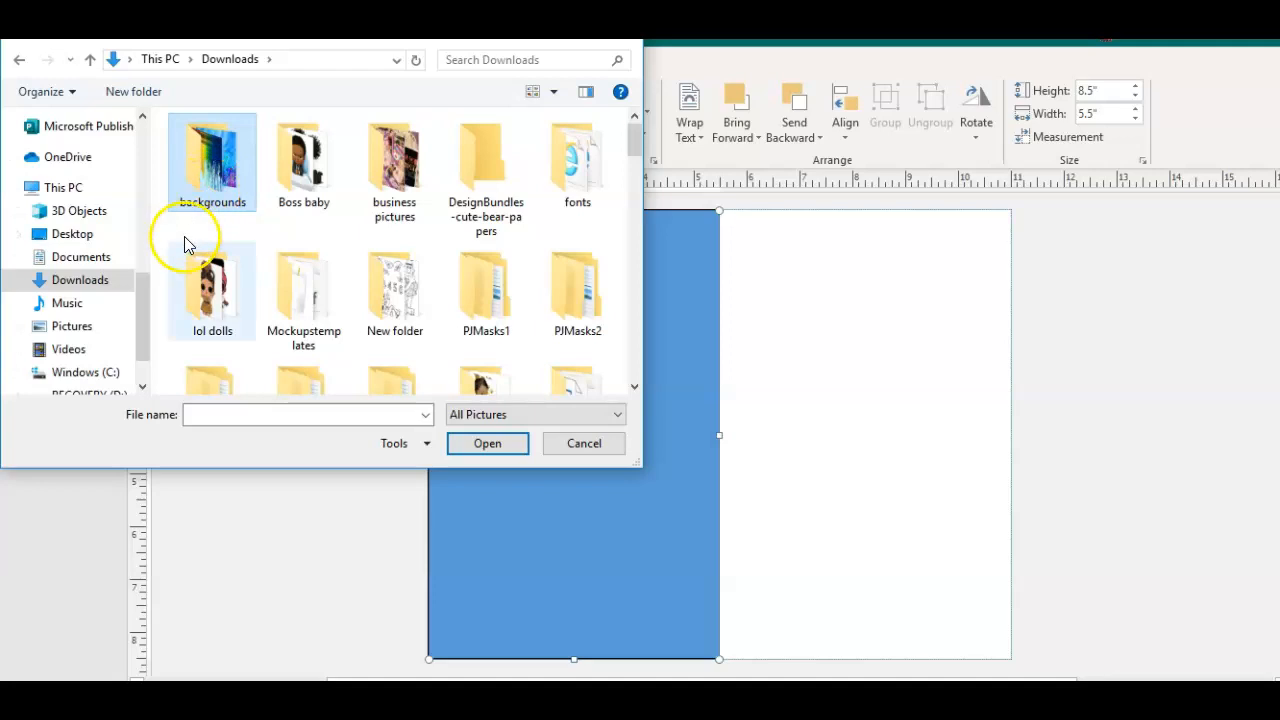
double_click(221, 186)
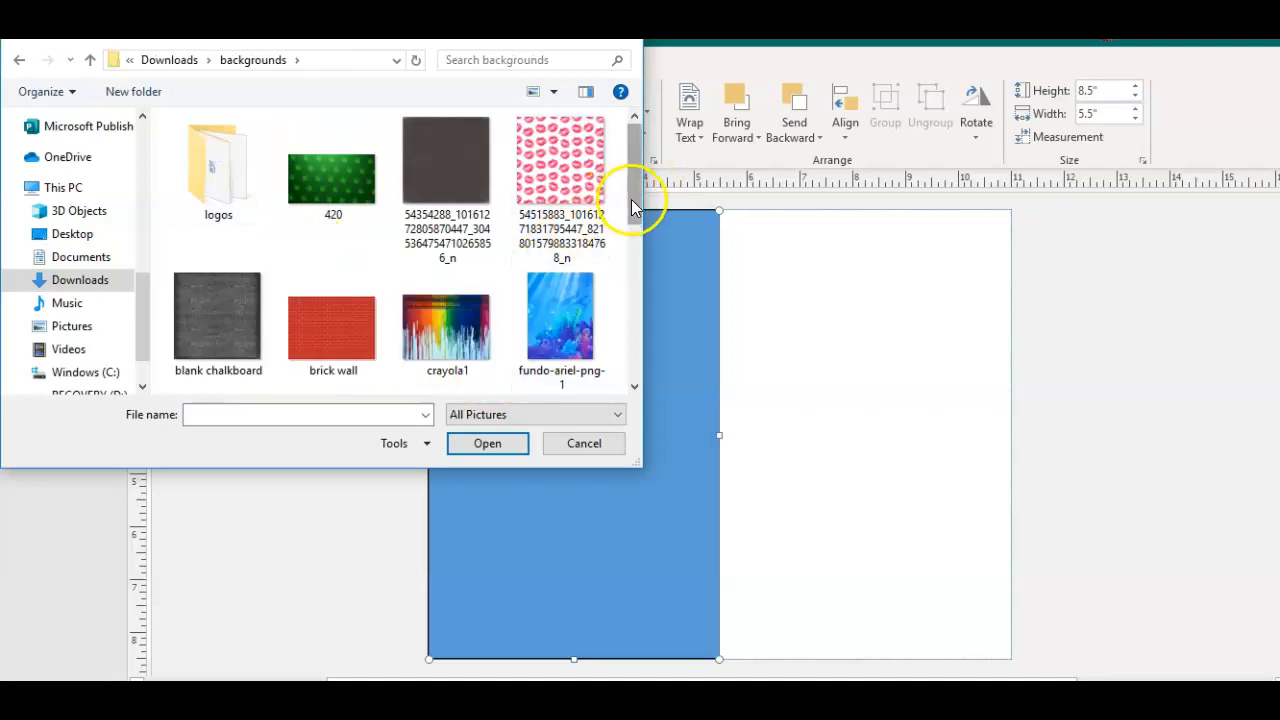
left_click_drag(640, 194, 603, 357)
left_click(532, 282)
double_click(532, 282)
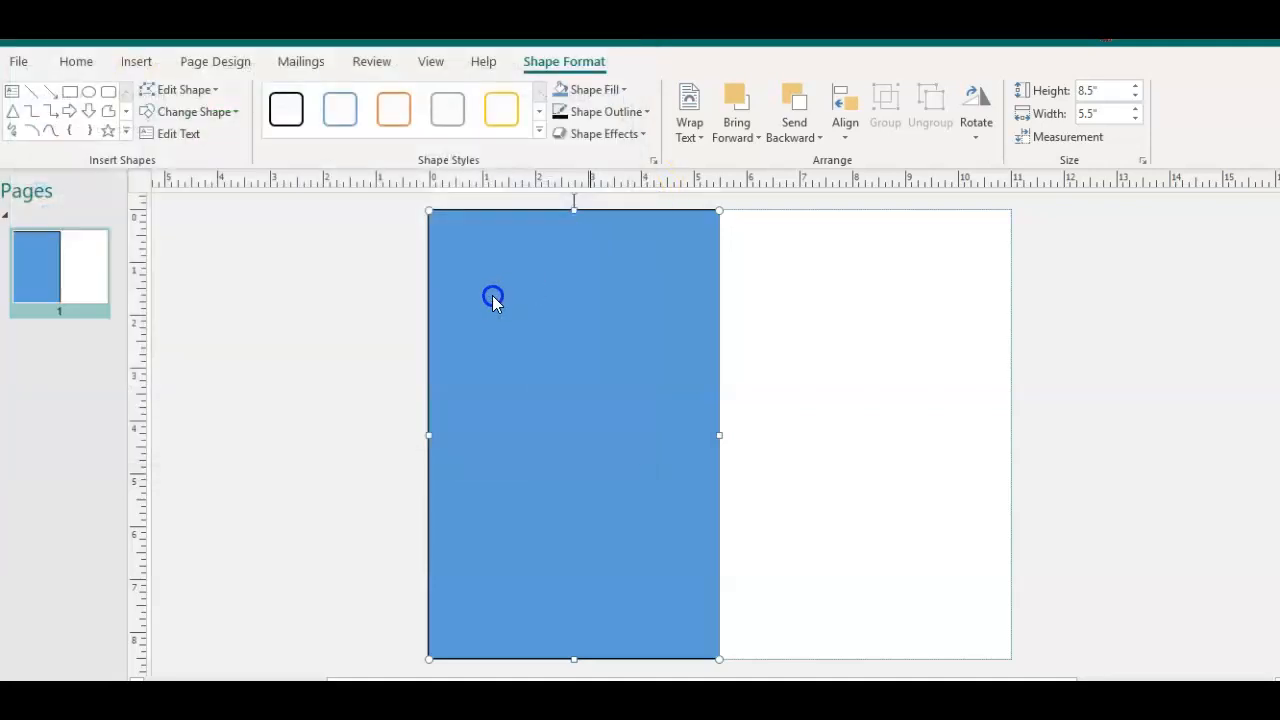
- Copy the polka-dot rectangle and place the duplicate over the right half of the page
right_click(508, 338)
left_click(562, 376)
right_click(780, 366)
left_click(822, 430)
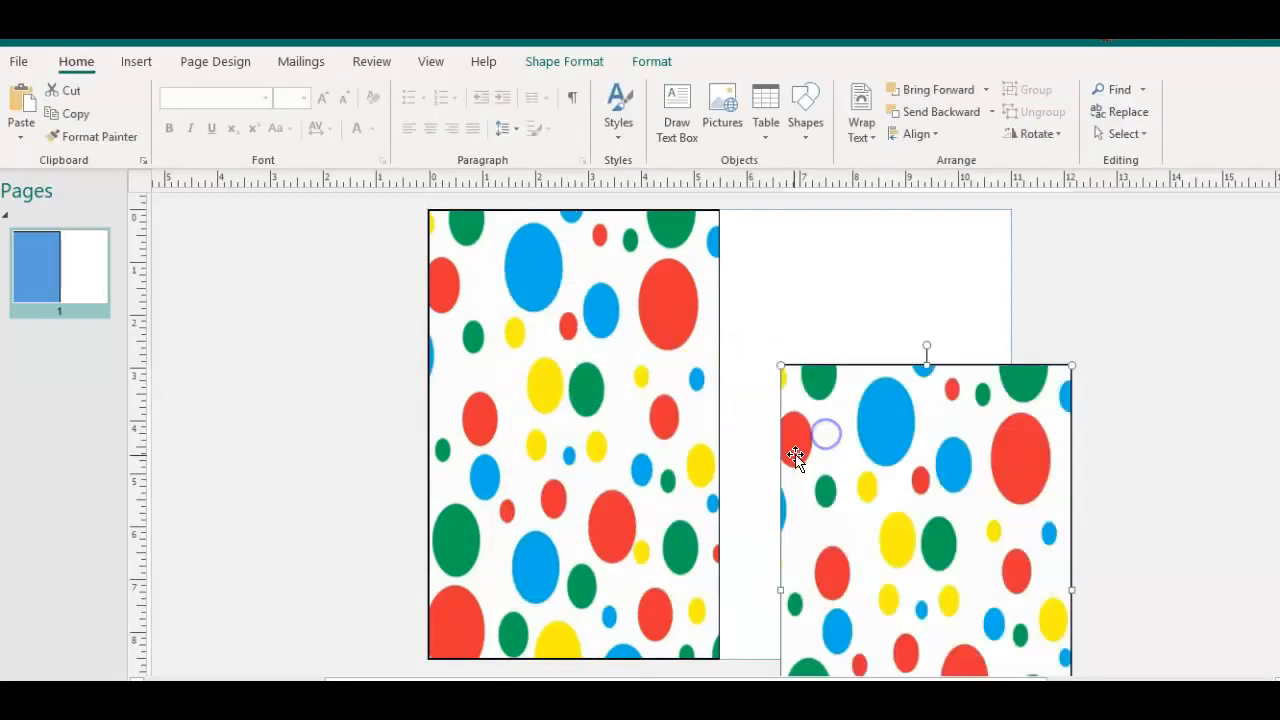
left_click_drag(778, 409, 730, 290)
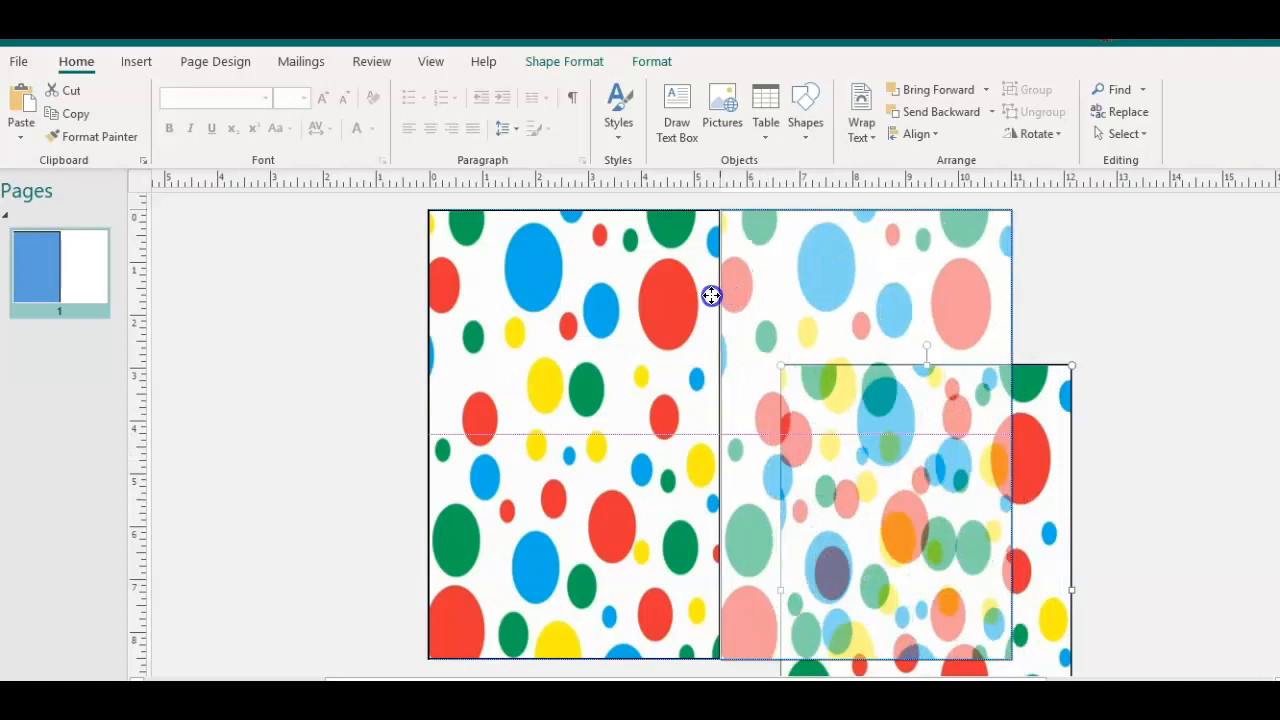
left_click_drag(707, 296, 708, 297)
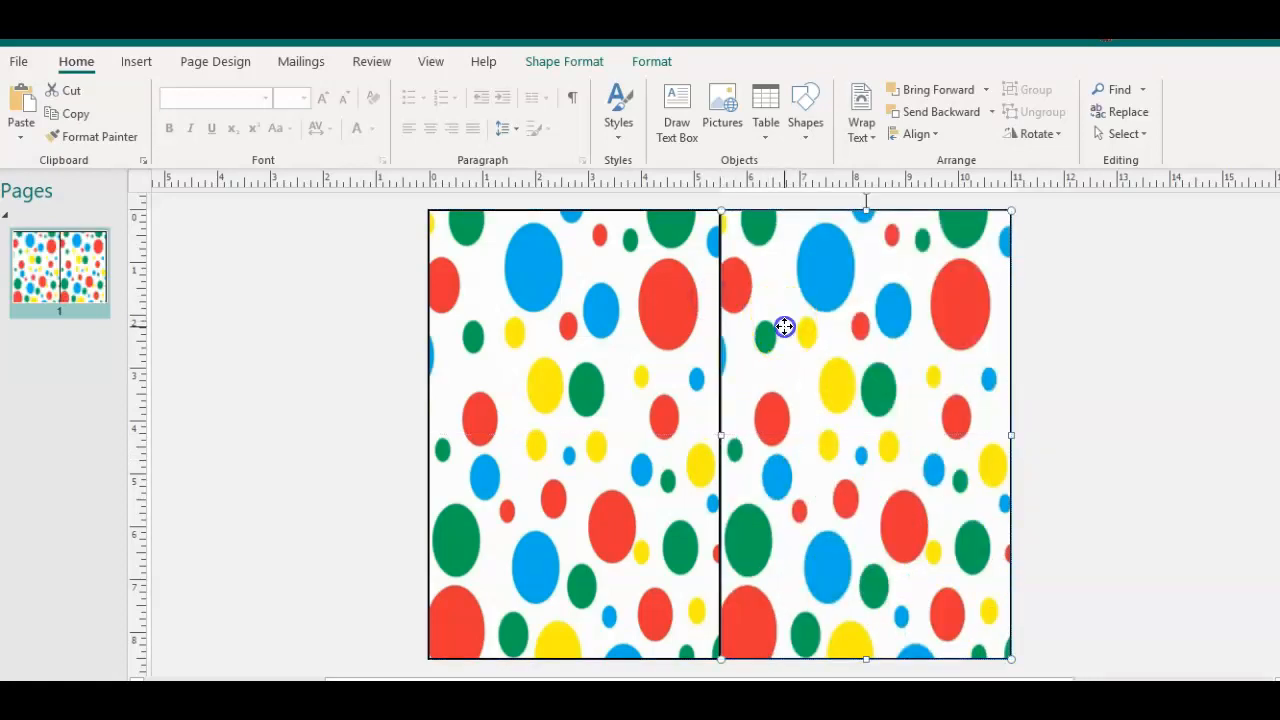
left_click(1020, 386)
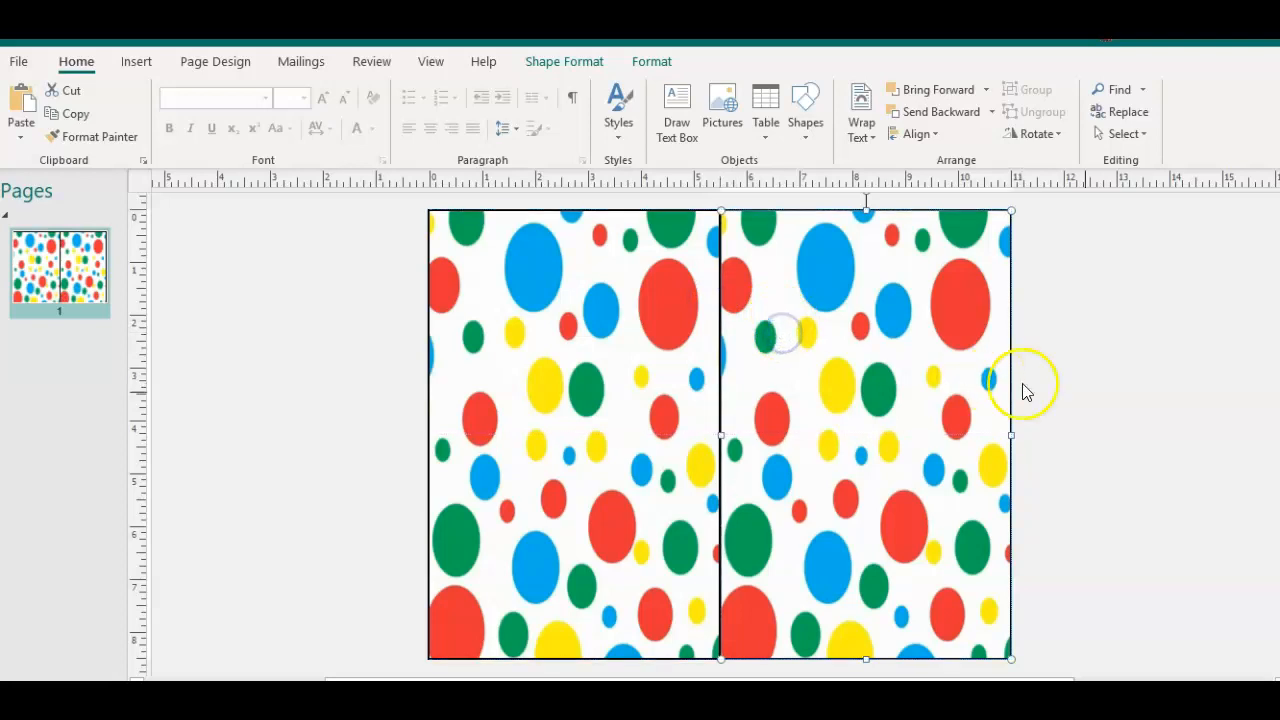
- Remove the outline from both polka-dot rectangles
left_click(823, 362)
left_click(565, 68)
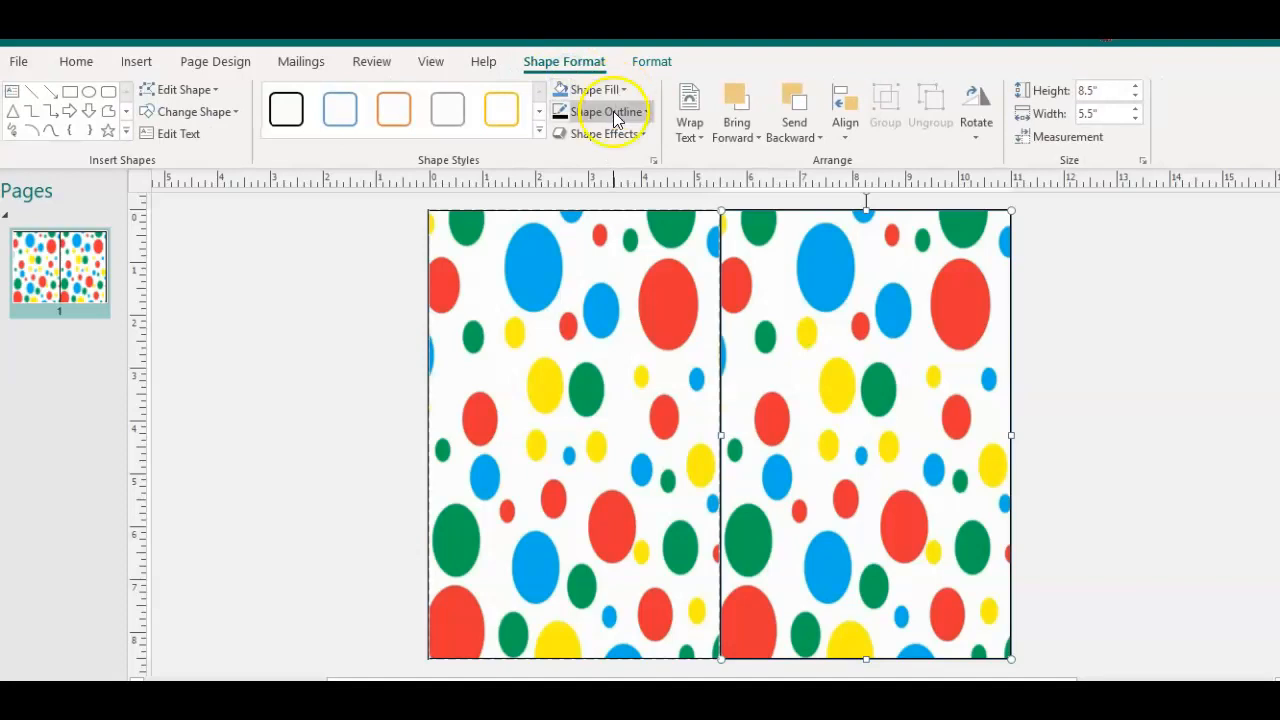
left_click(622, 111)
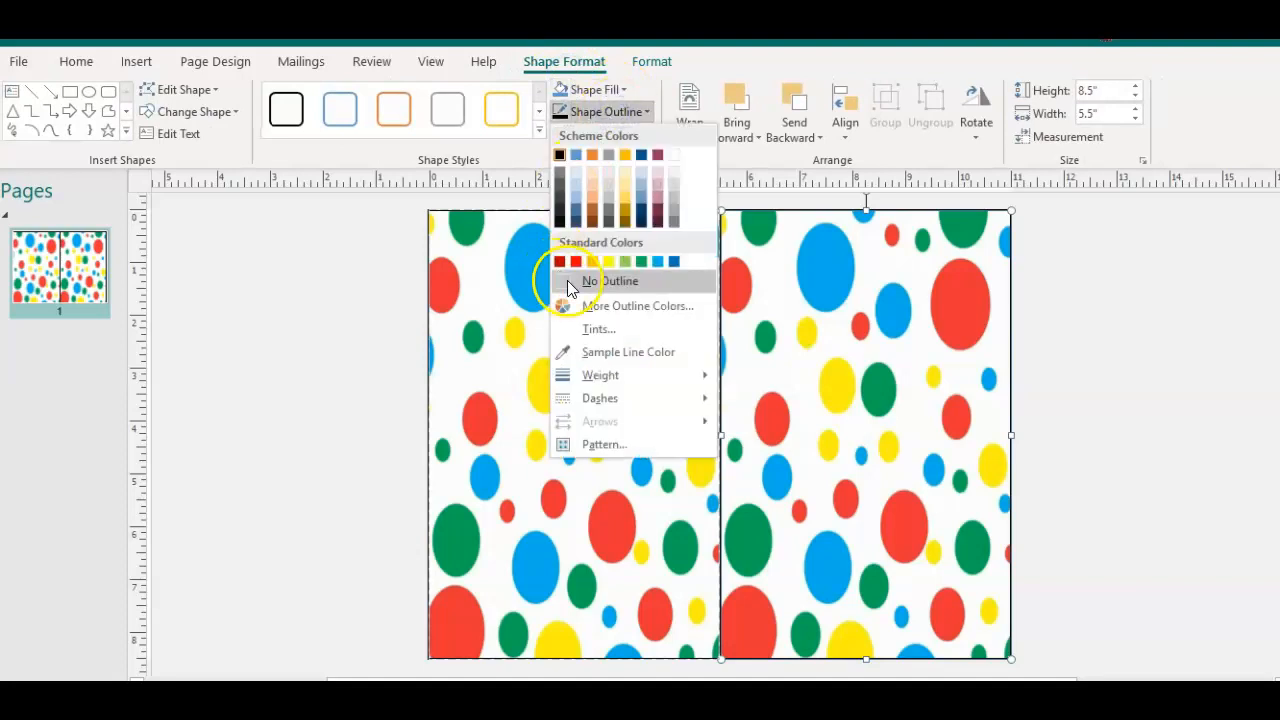
left_click(567, 280)
left_click(561, 308)
left_click(557, 122)
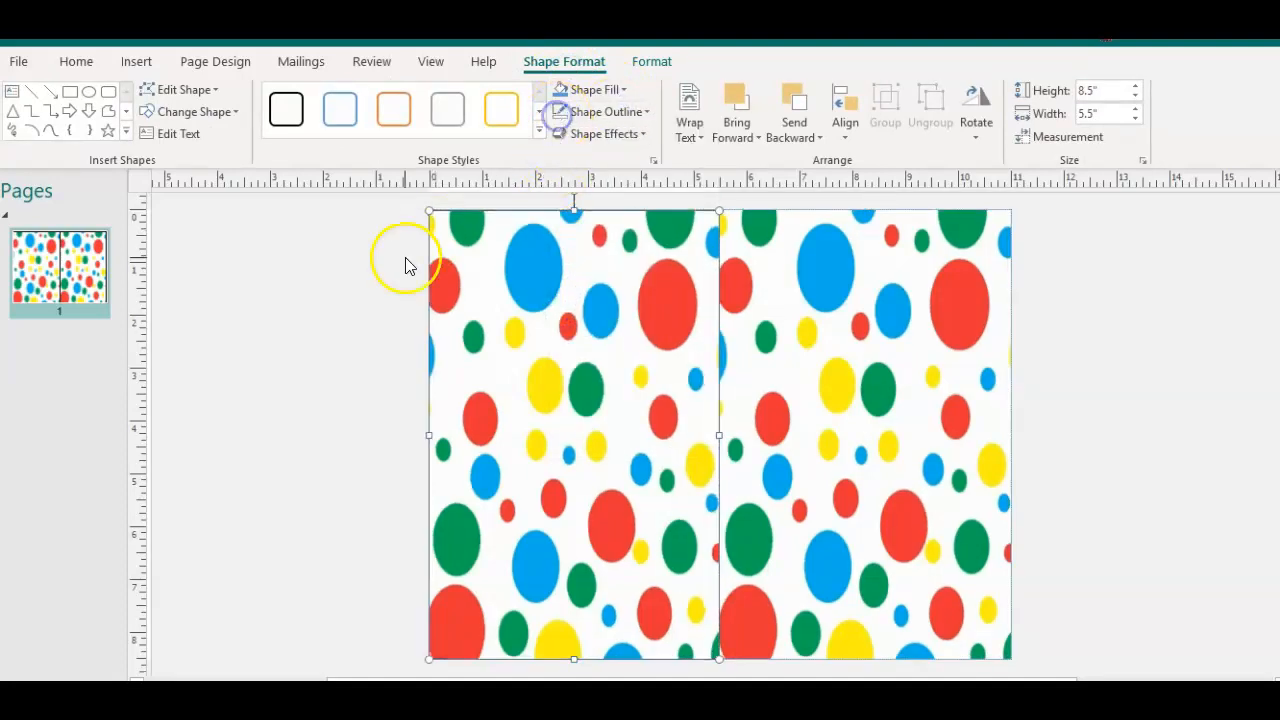
left_click(357, 311)
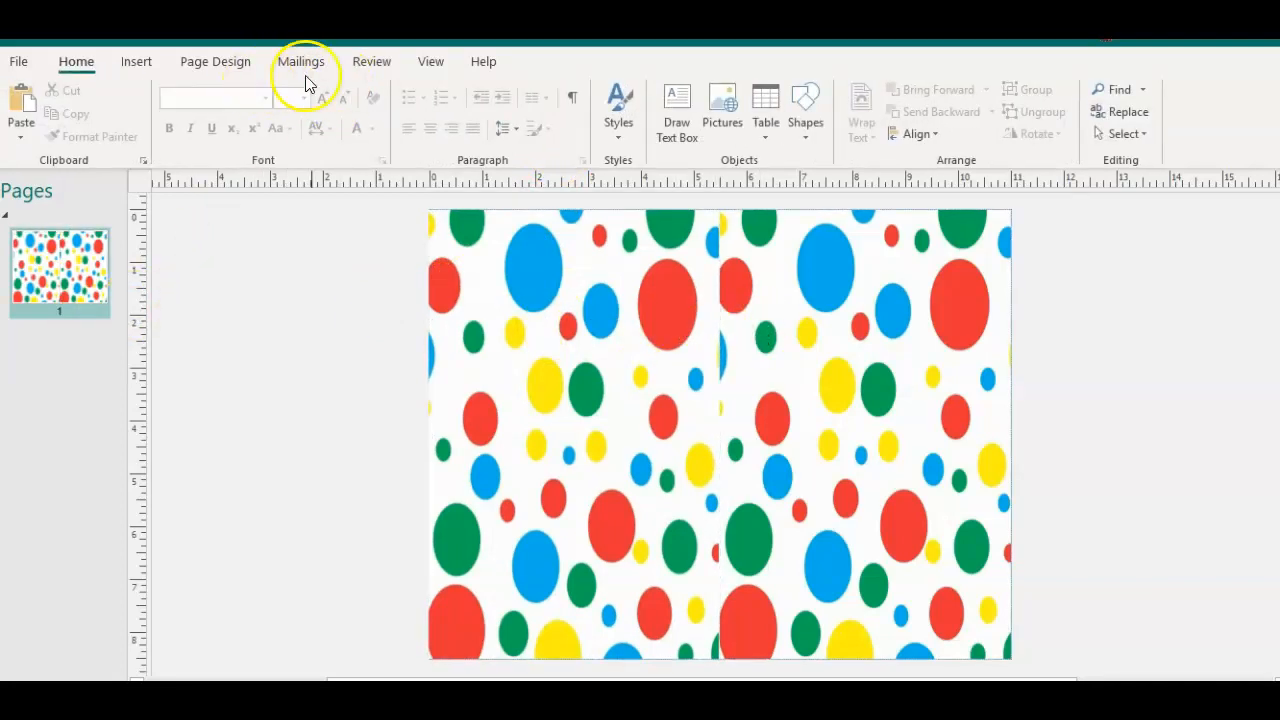
- Insert the "sesame street again" picture and all six "ss coloring" pictures from New folder in Downloads
left_click(136, 62)
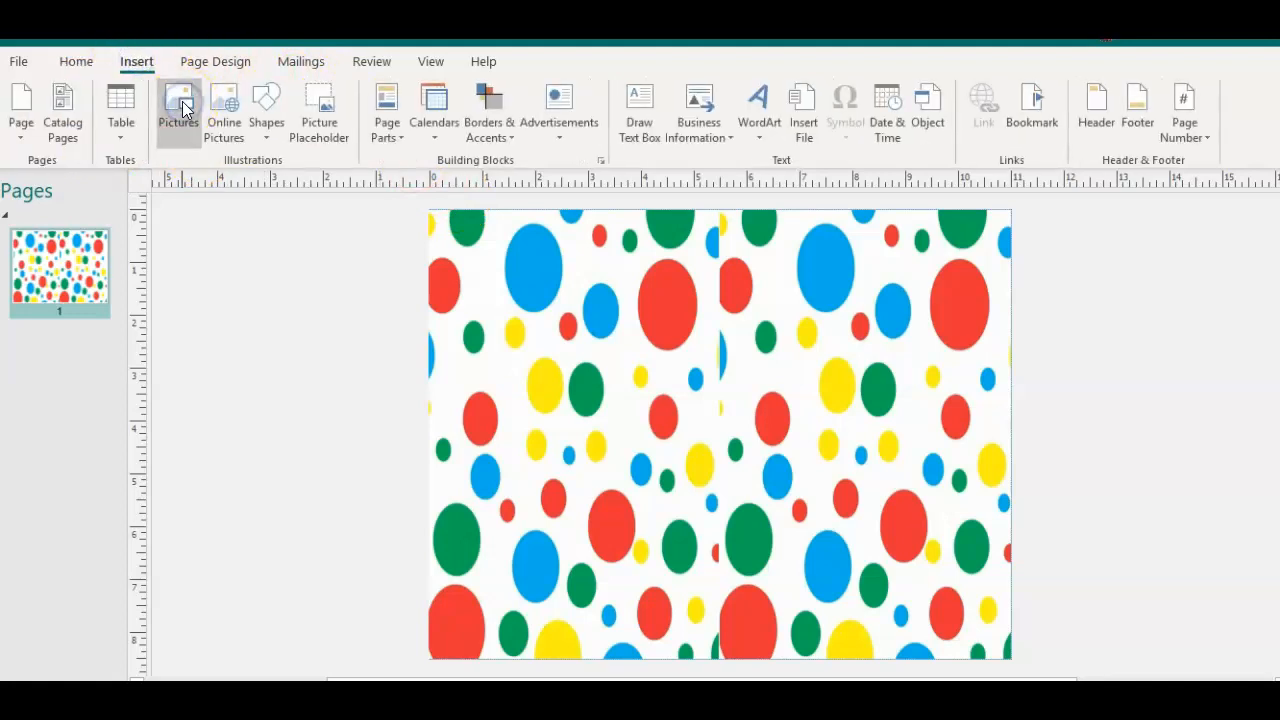
left_click(180, 108)
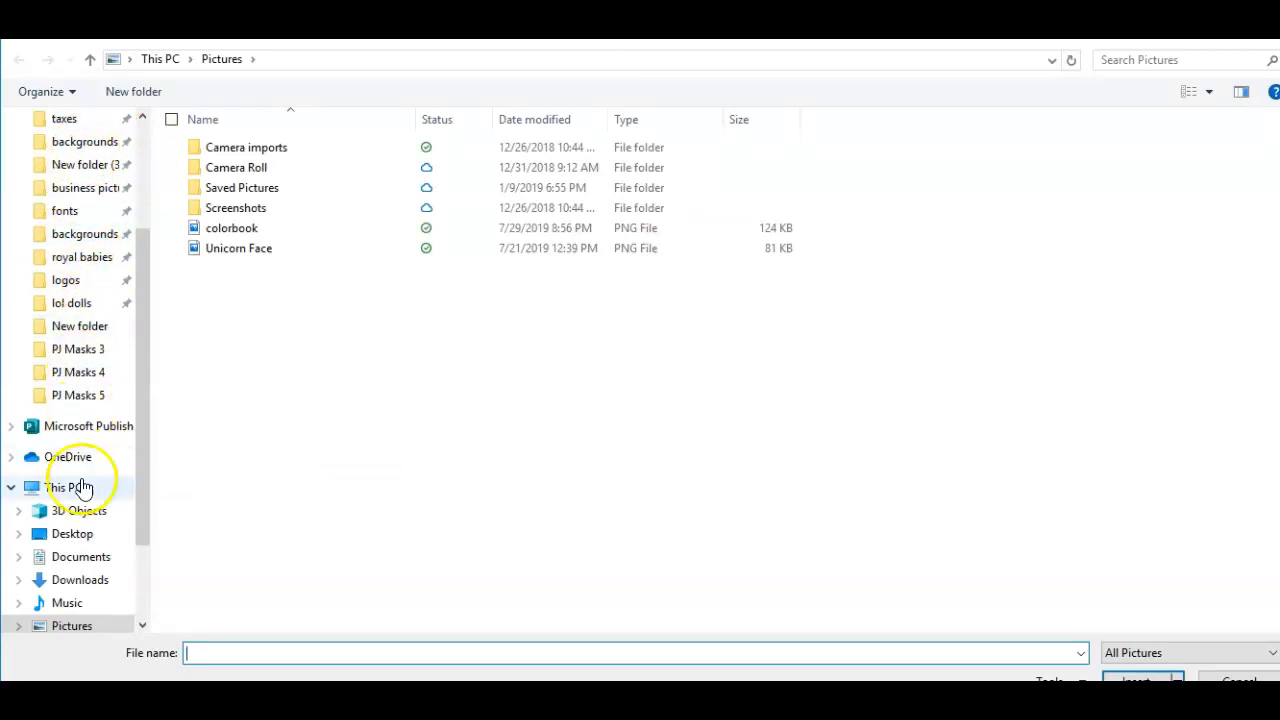
left_click(88, 584)
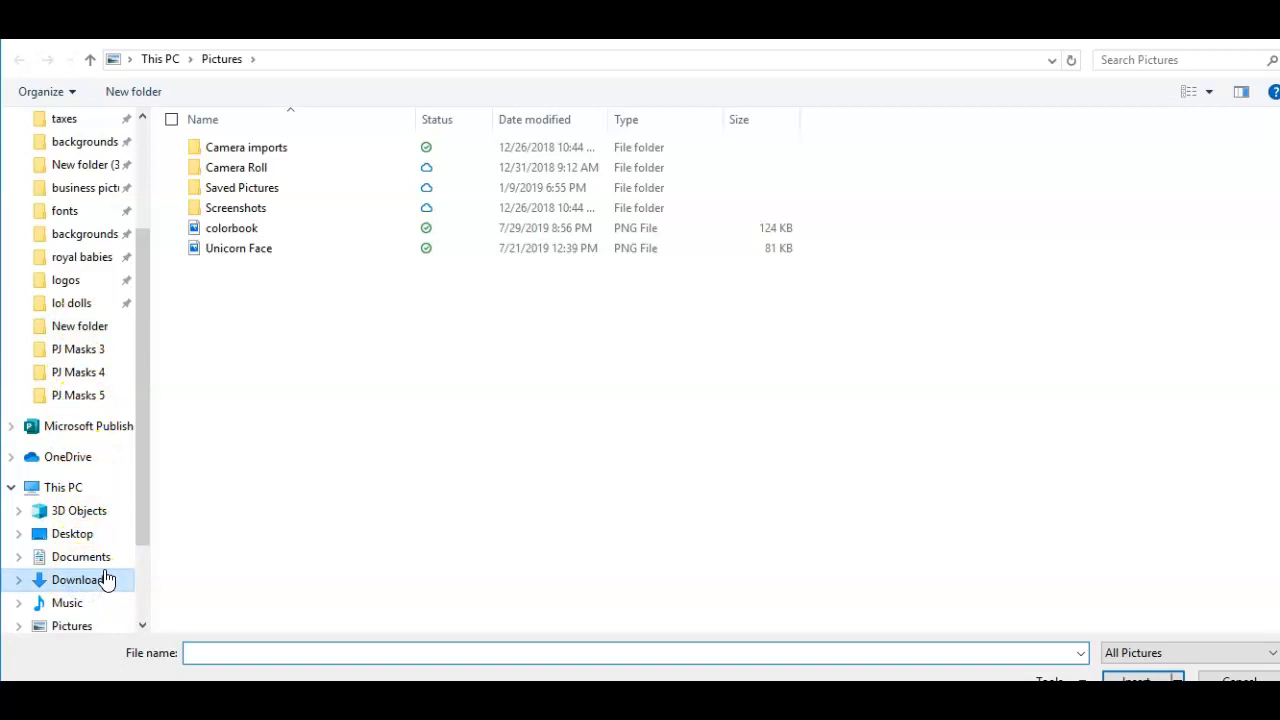
left_click(872, 195)
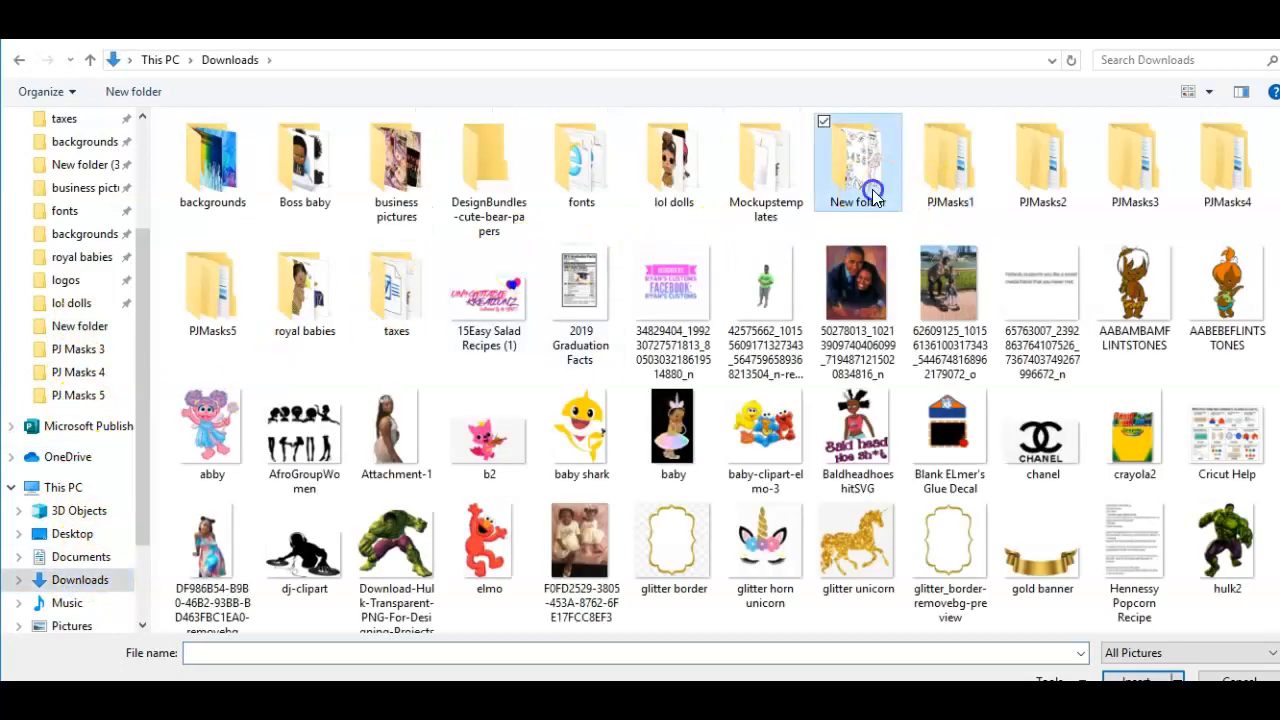
double_click(872, 192)
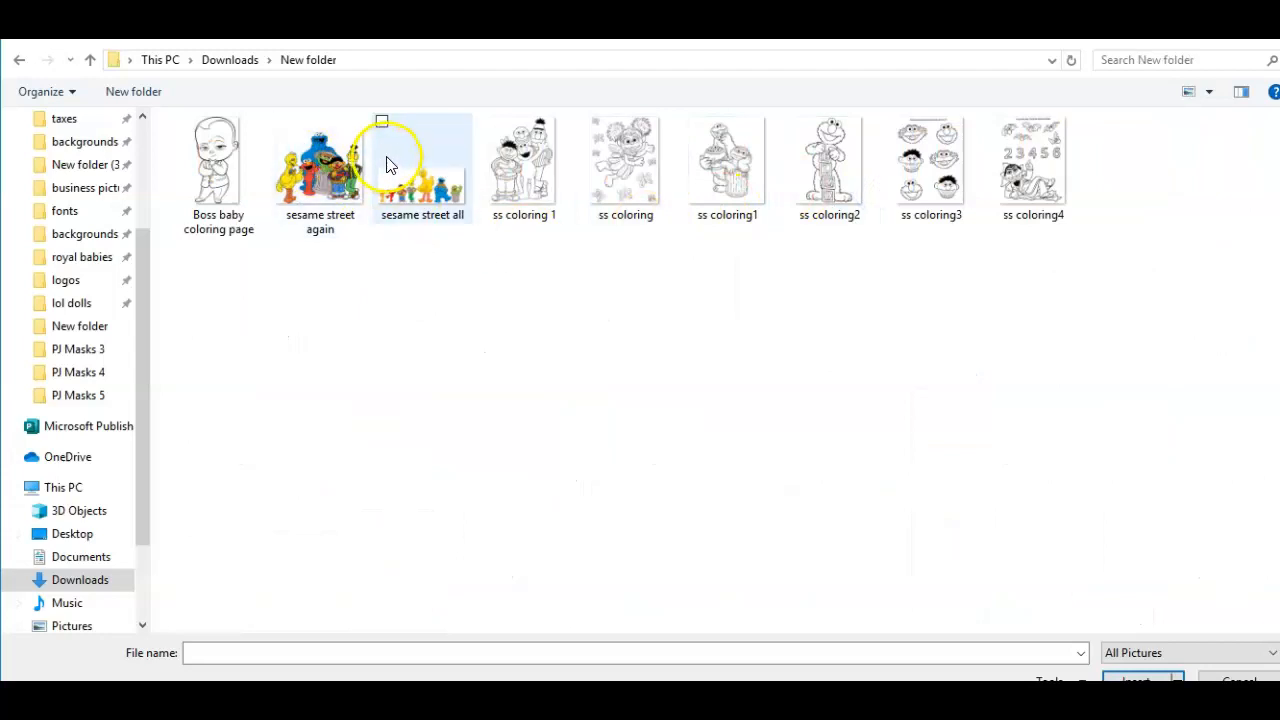
left_click(283, 120)
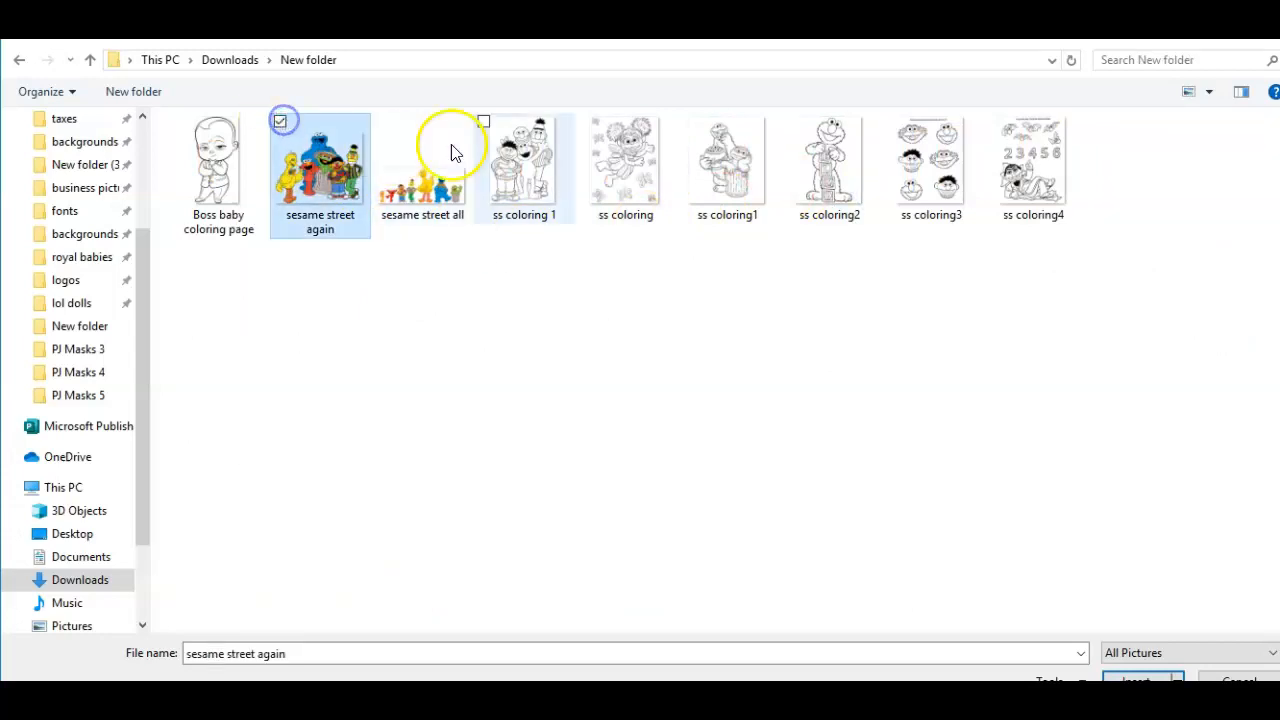
left_click(483, 120)
left_click(585, 120)
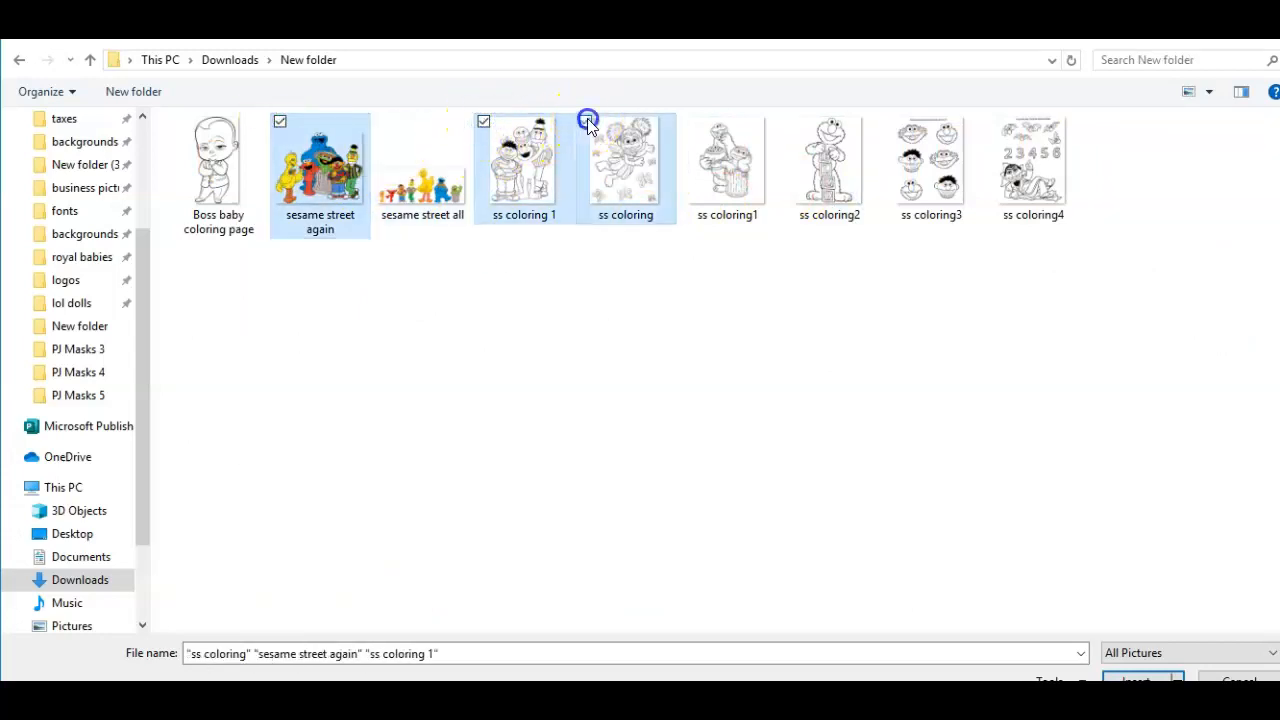
left_click(688, 122)
left_click(789, 121)
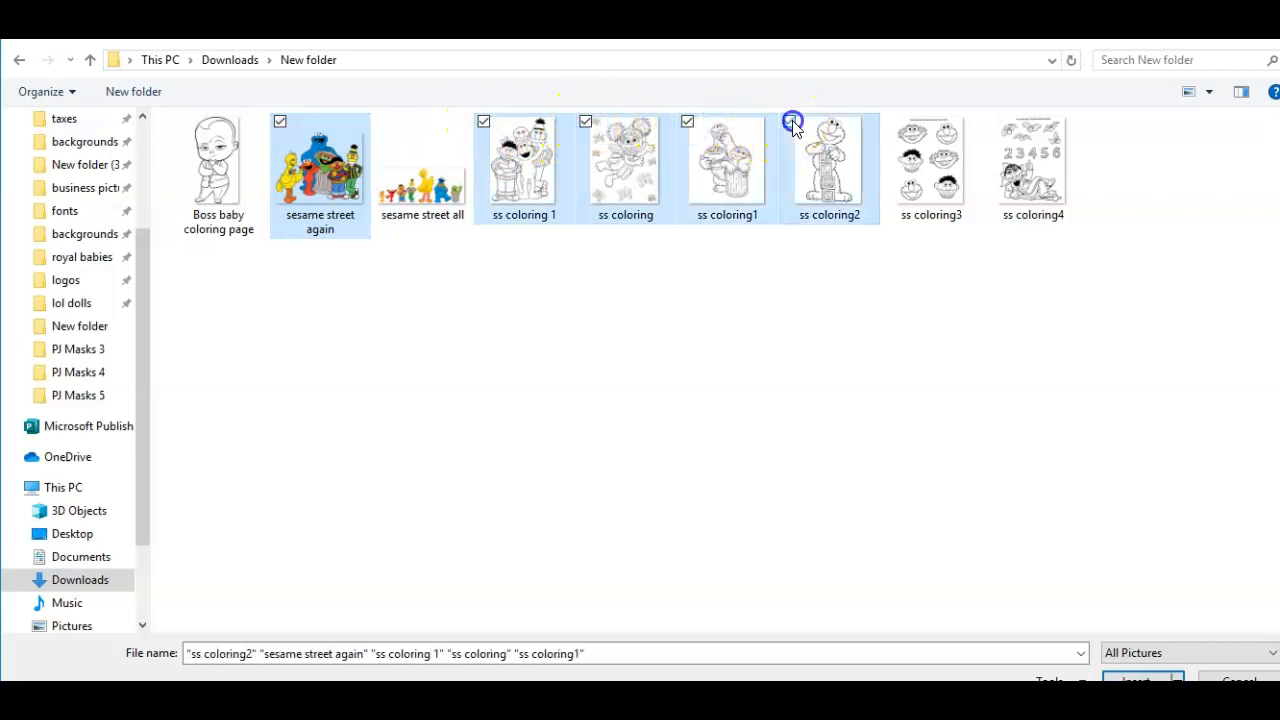
left_click(891, 122)
left_click(992, 121)
left_click(1140, 680)
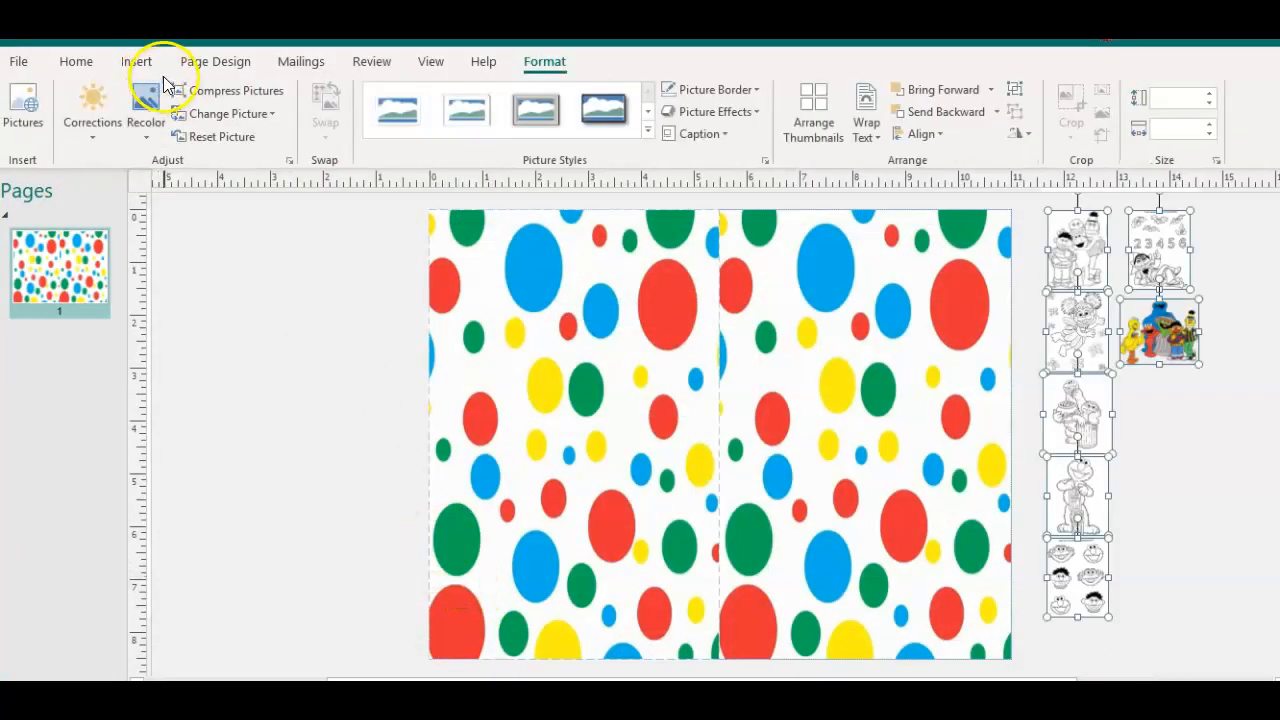
- Insert the "sesame street sign" picture from the Downloads folder
left_click(140, 58)
left_click(178, 110)
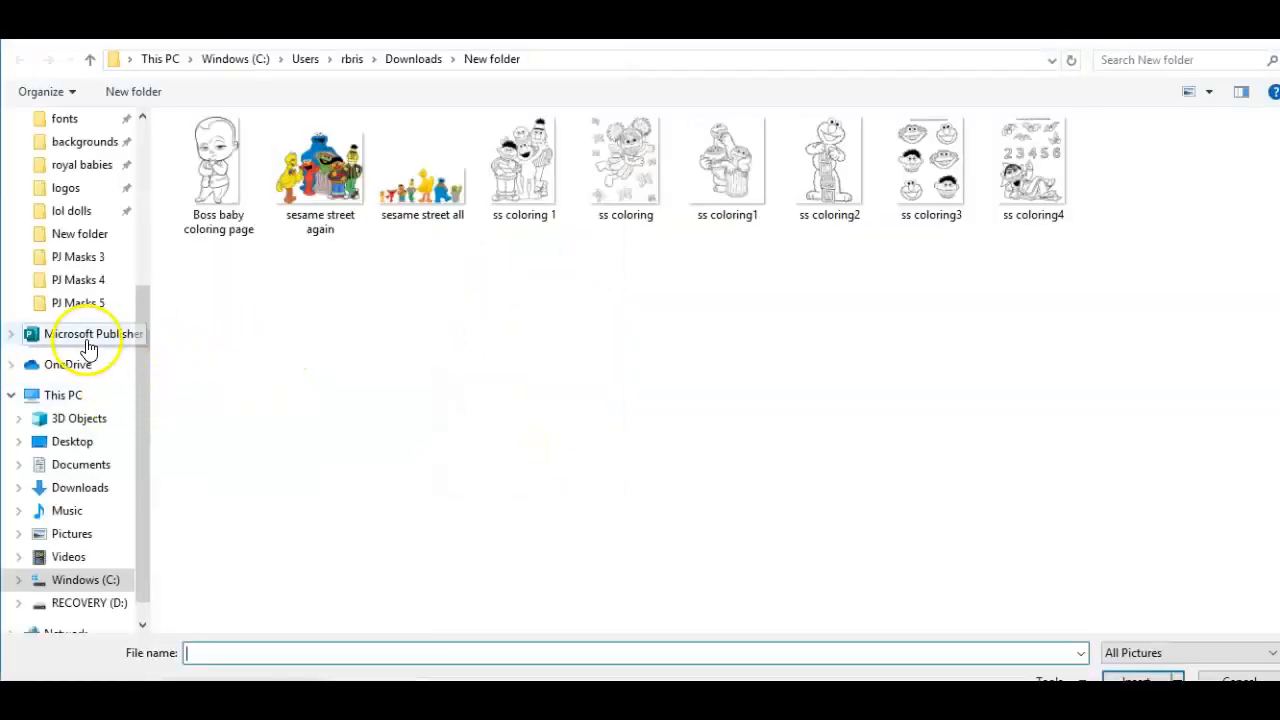
left_click(90, 487)
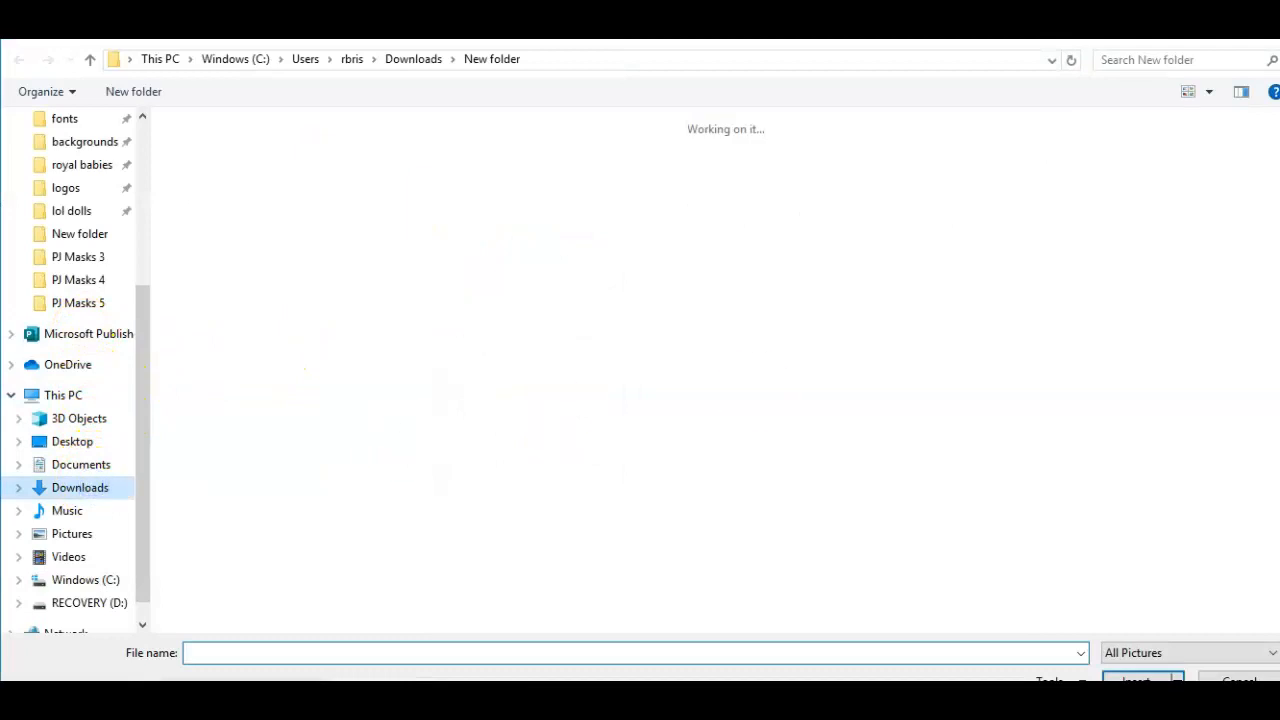
scroll(720, 370, "down", 6)
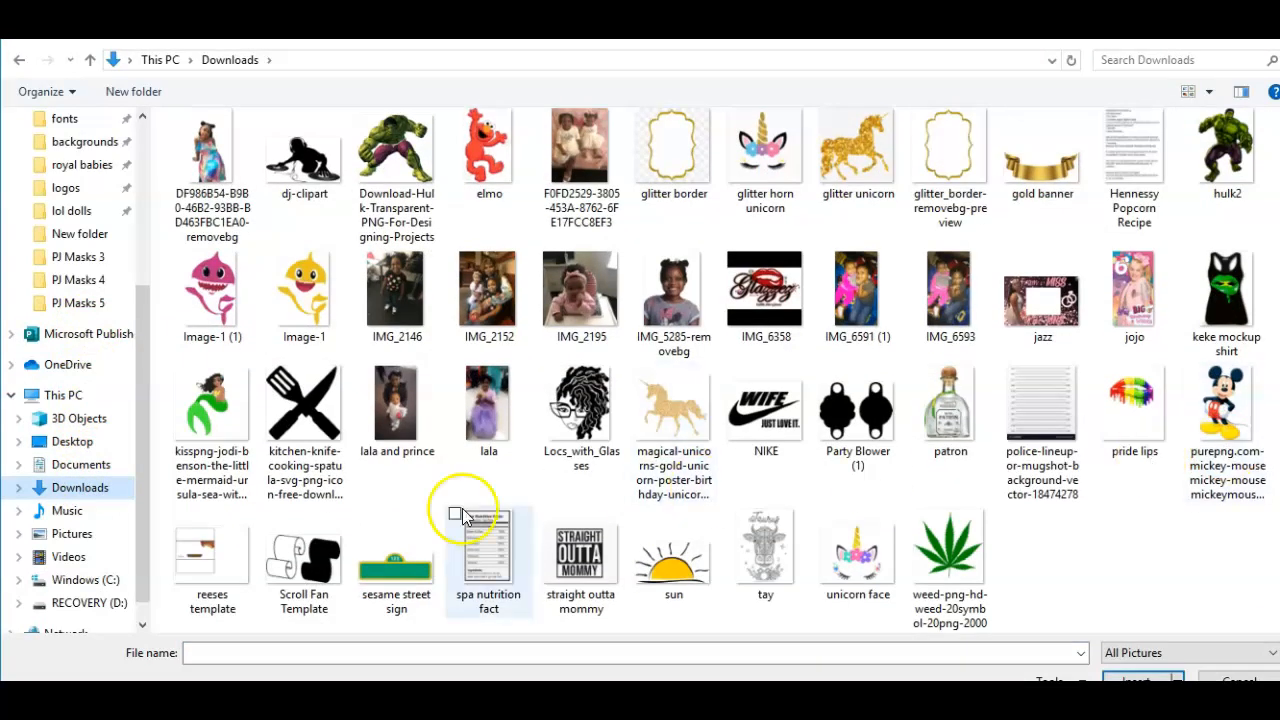
left_click(390, 548)
left_click(1135, 680)
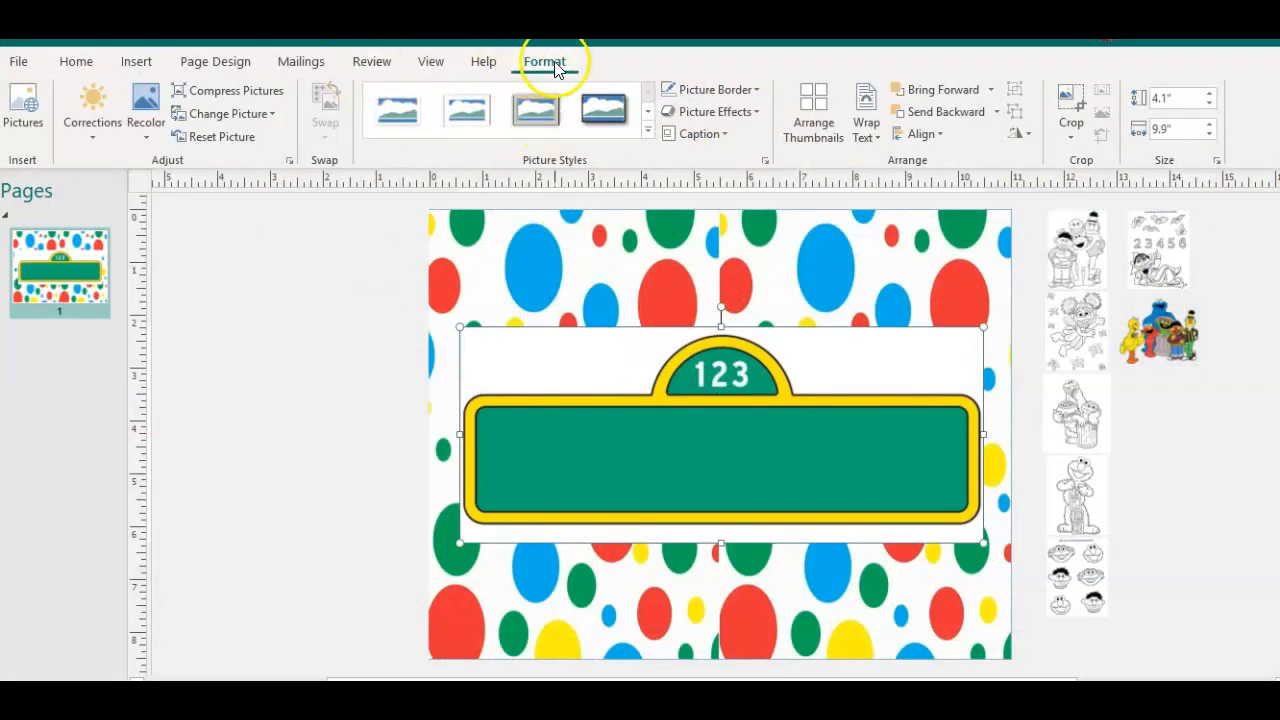
- Make the white background of the street sign picture transparent
left_click(147, 110)
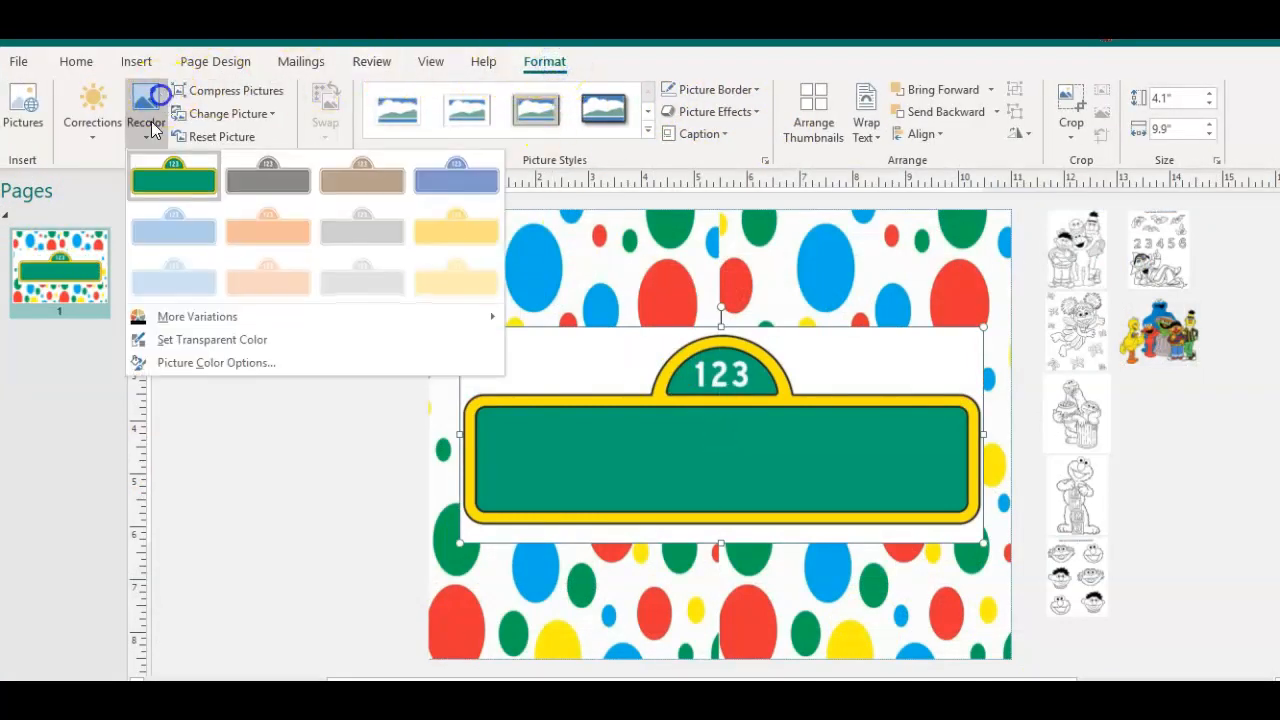
left_click(186, 342)
left_click(545, 376)
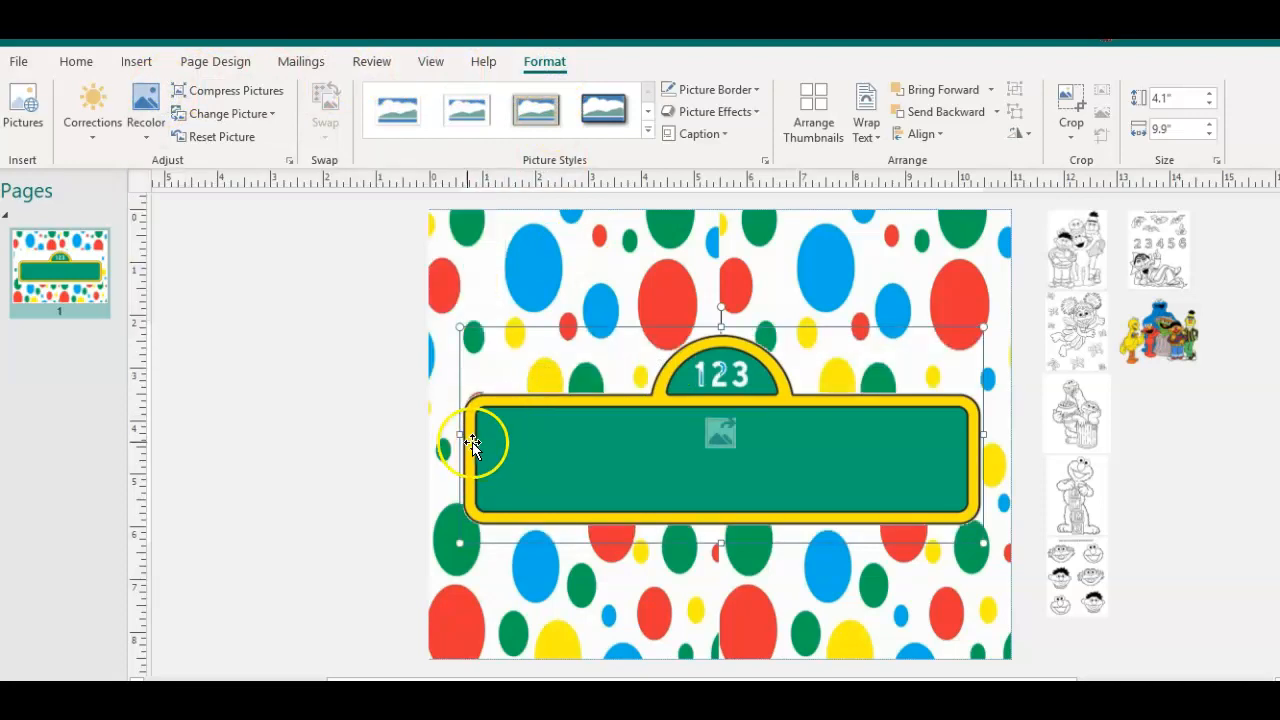
- Resize the street sign to about 2.88" high by 5.34" wide and place it across the top of the right-hand cover
left_click_drag(461, 433, 727, 436)
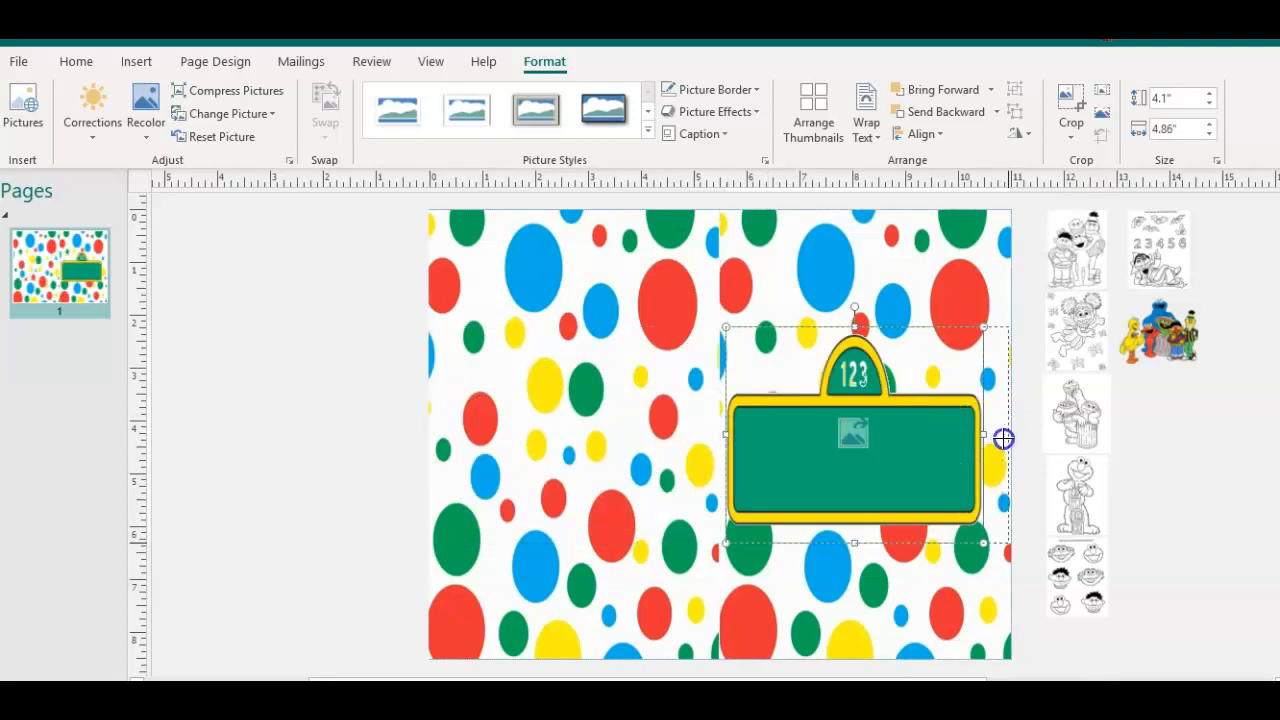
left_click_drag(1003, 438, 1005, 437)
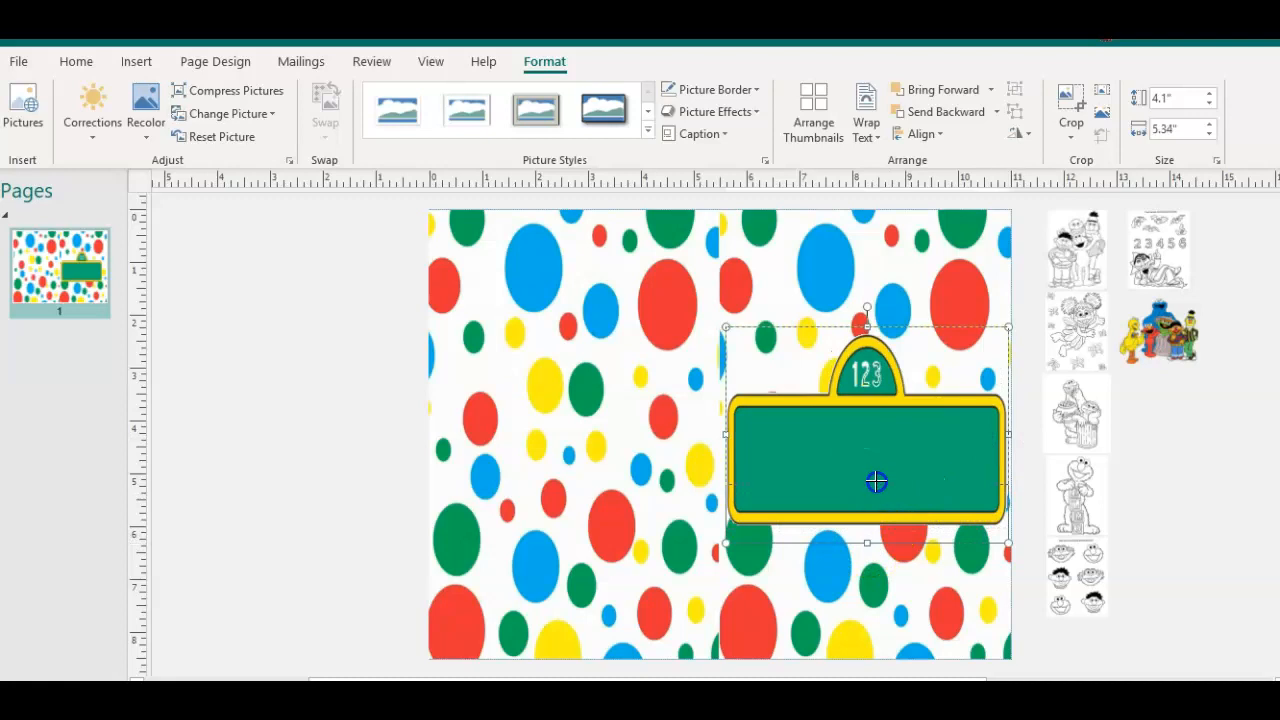
left_click_drag(876, 493, 877, 480)
left_click_drag(869, 417, 868, 307)
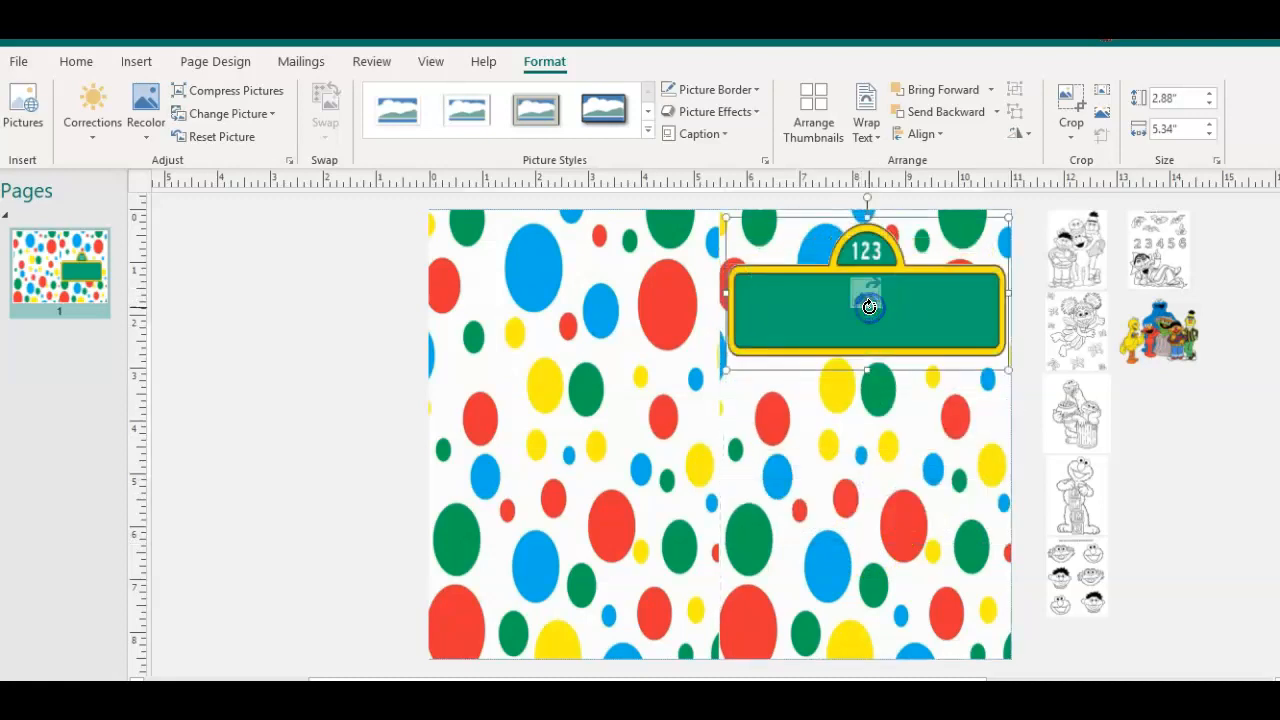
left_click(262, 392)
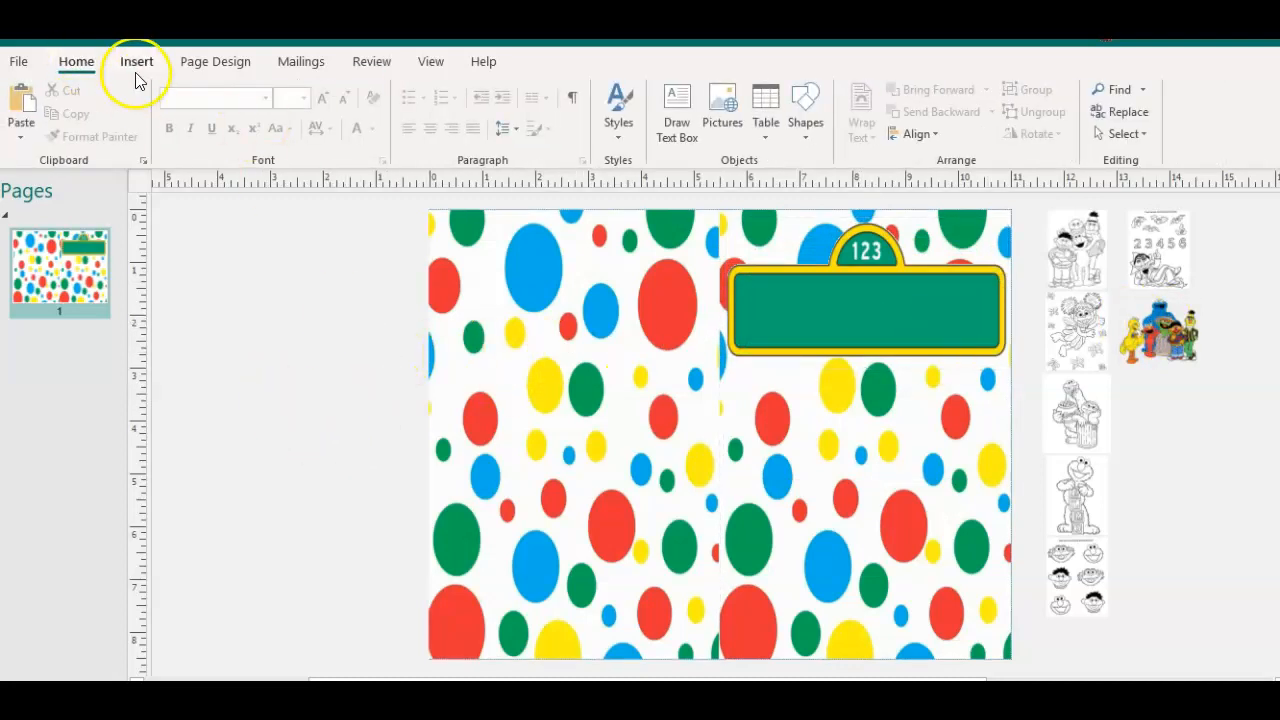
- Search online pictures for "sesame street characters png" without the Creative Commons restriction and insert the picture of characters standing in a row
left_click(136, 62)
left_click(239, 121)
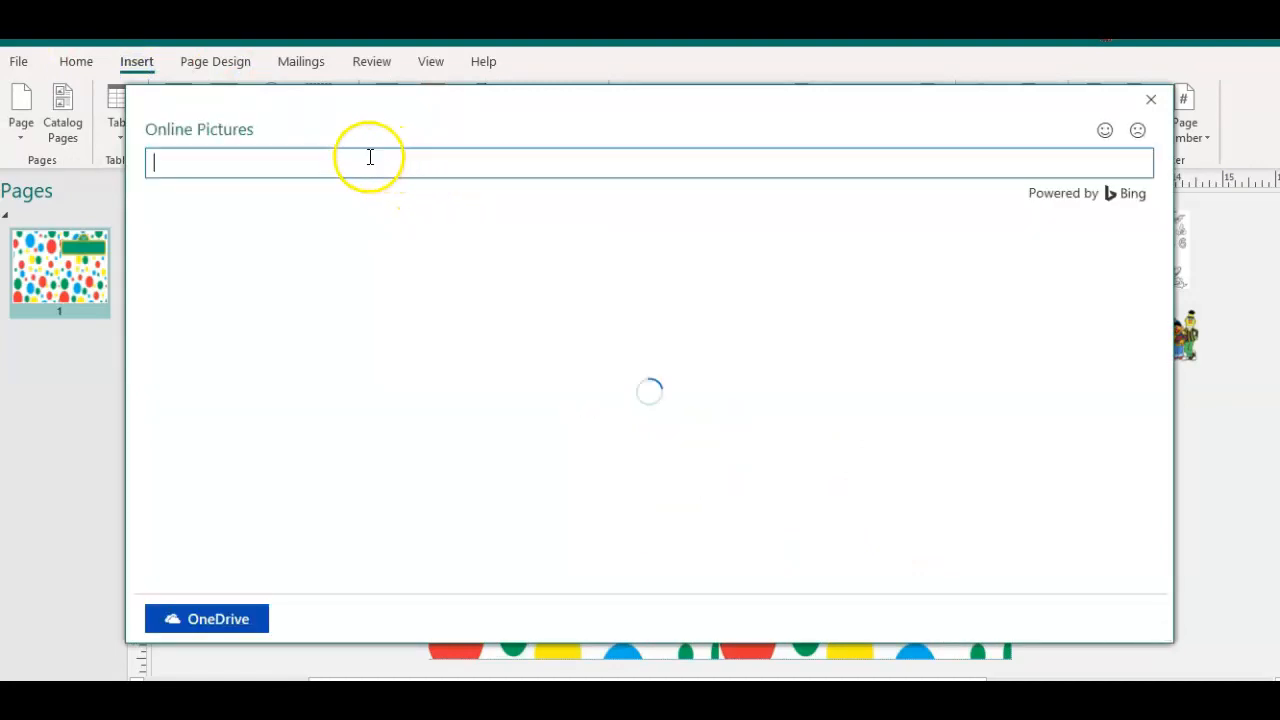
type("sesame street characters png")
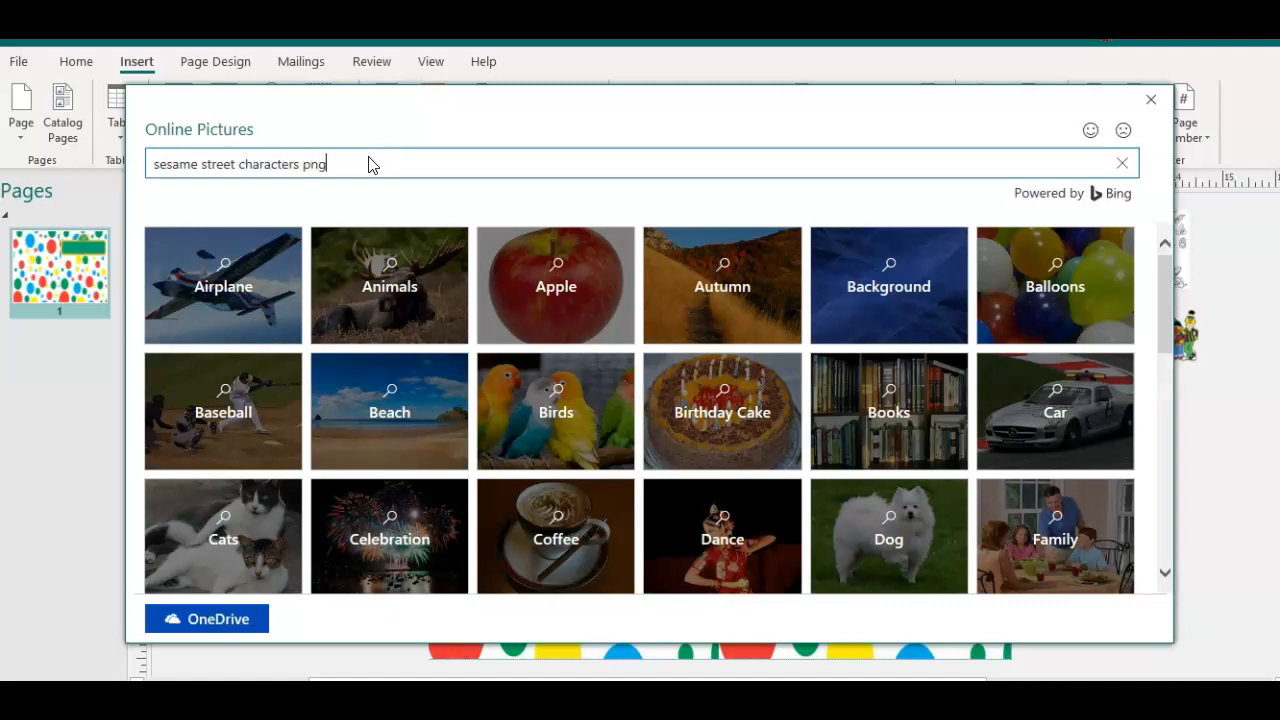
key("Return")
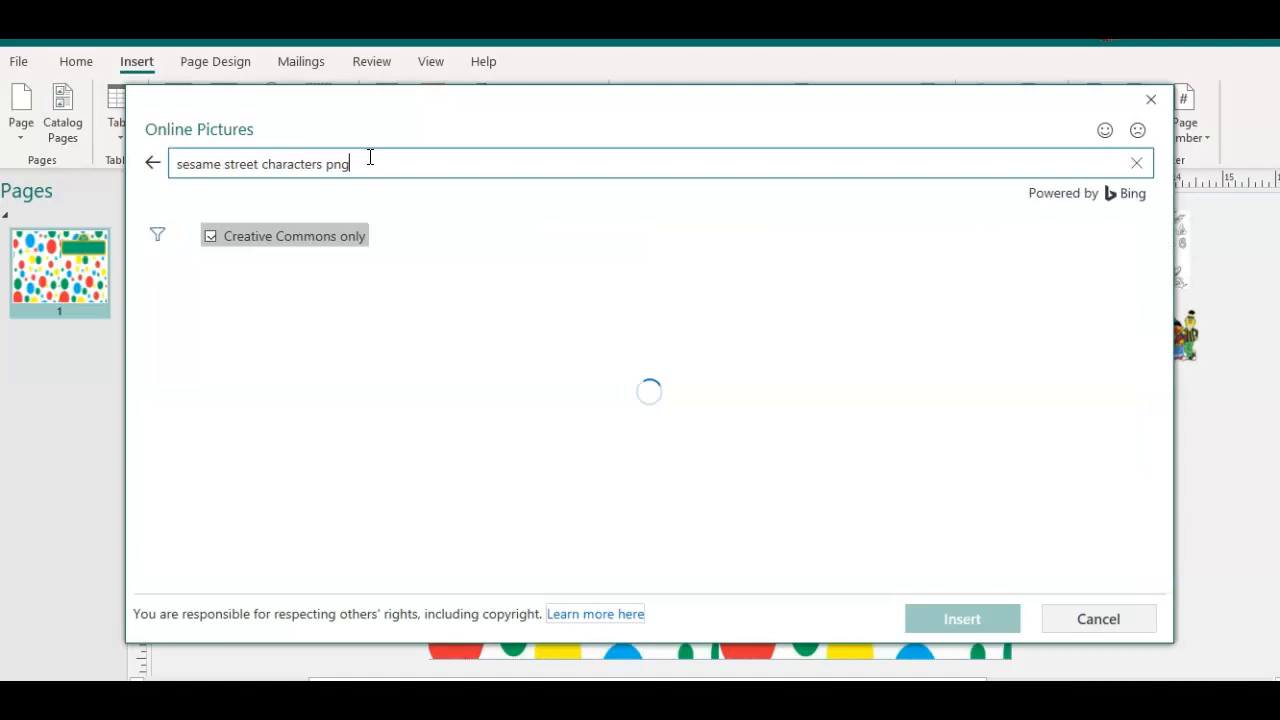
left_click(211, 237)
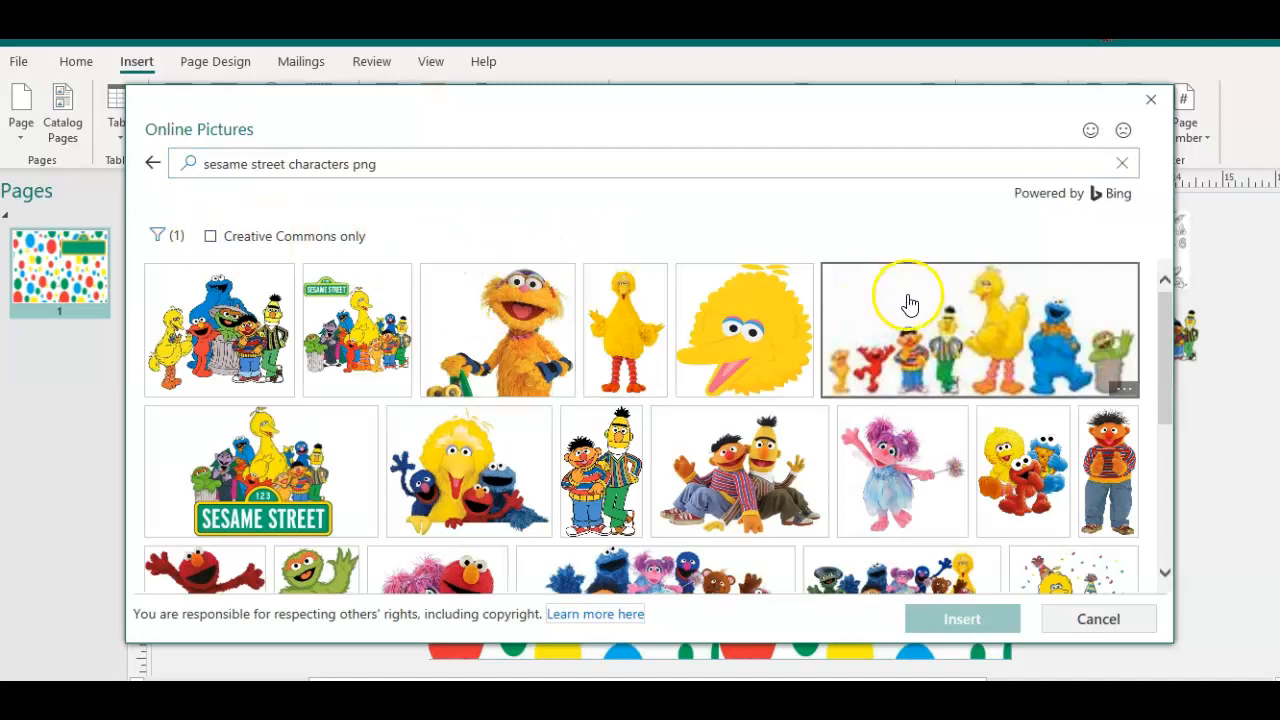
left_click(908, 296)
left_click(968, 616)
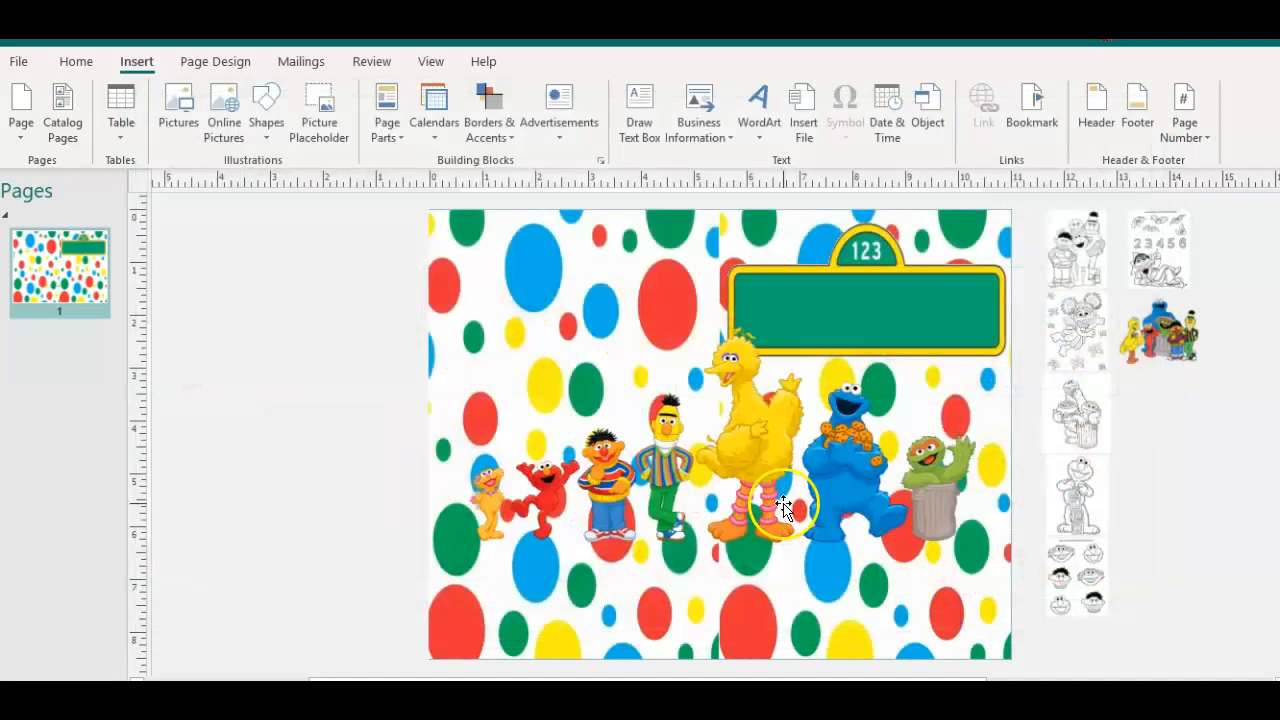
- Resize the character row to about 5.67" high by 5.28" wide and place it below the sign at the bottom of the right-hand cover
left_click_drag(530, 436, 699, 463)
left_click_drag(906, 457, 916, 574)
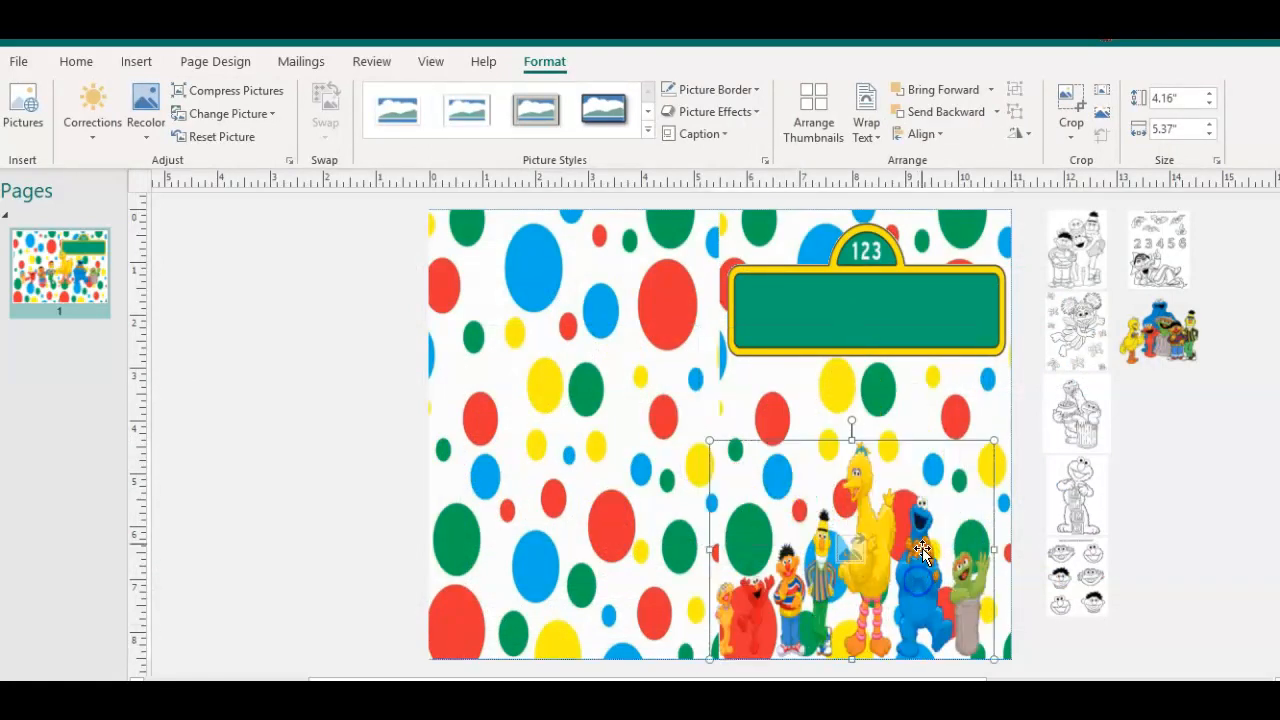
left_click_drag(859, 539, 872, 527)
left_click_drag(884, 442, 863, 350)
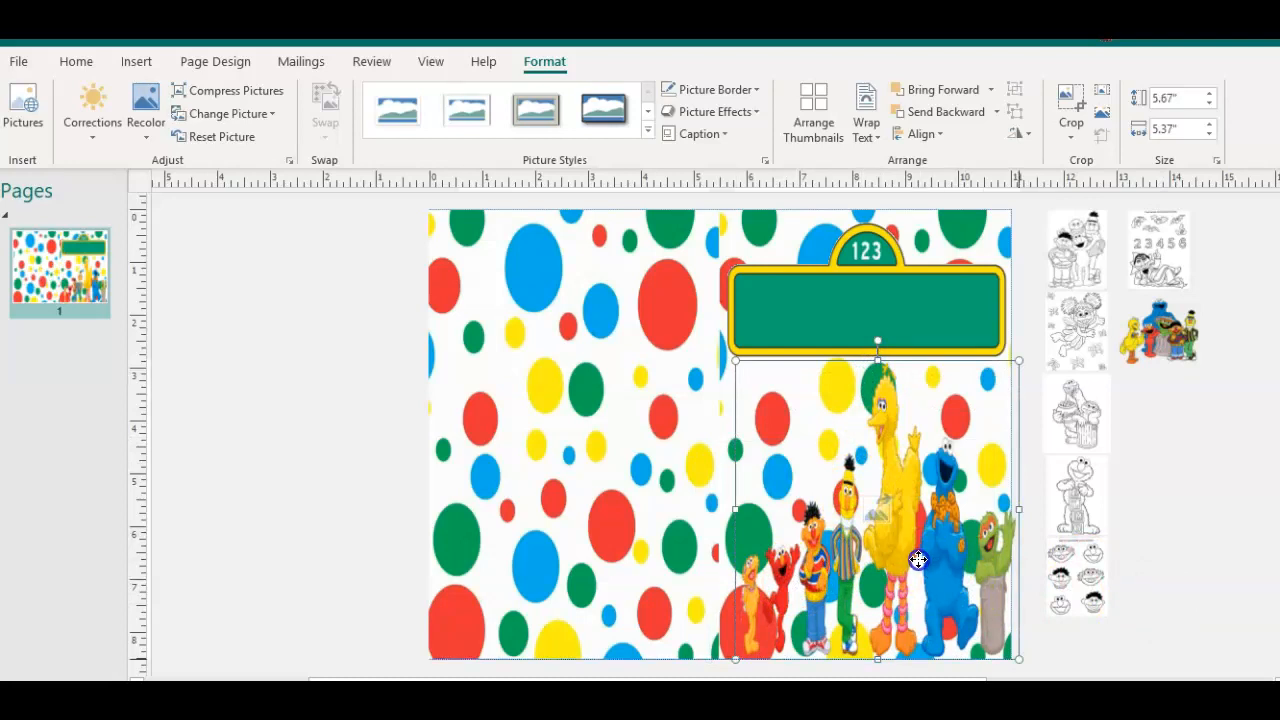
left_click_drag(918, 560, 915, 560)
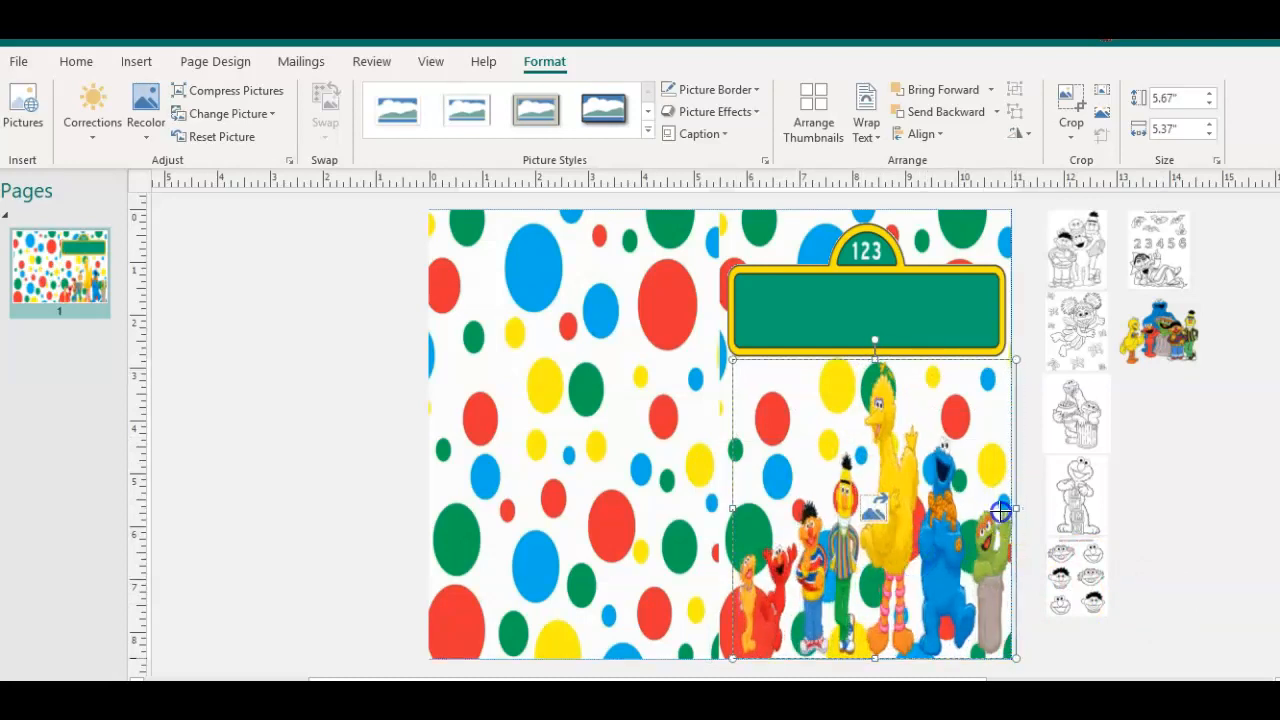
left_click_drag(1001, 510, 1005, 507)
left_click(912, 537)
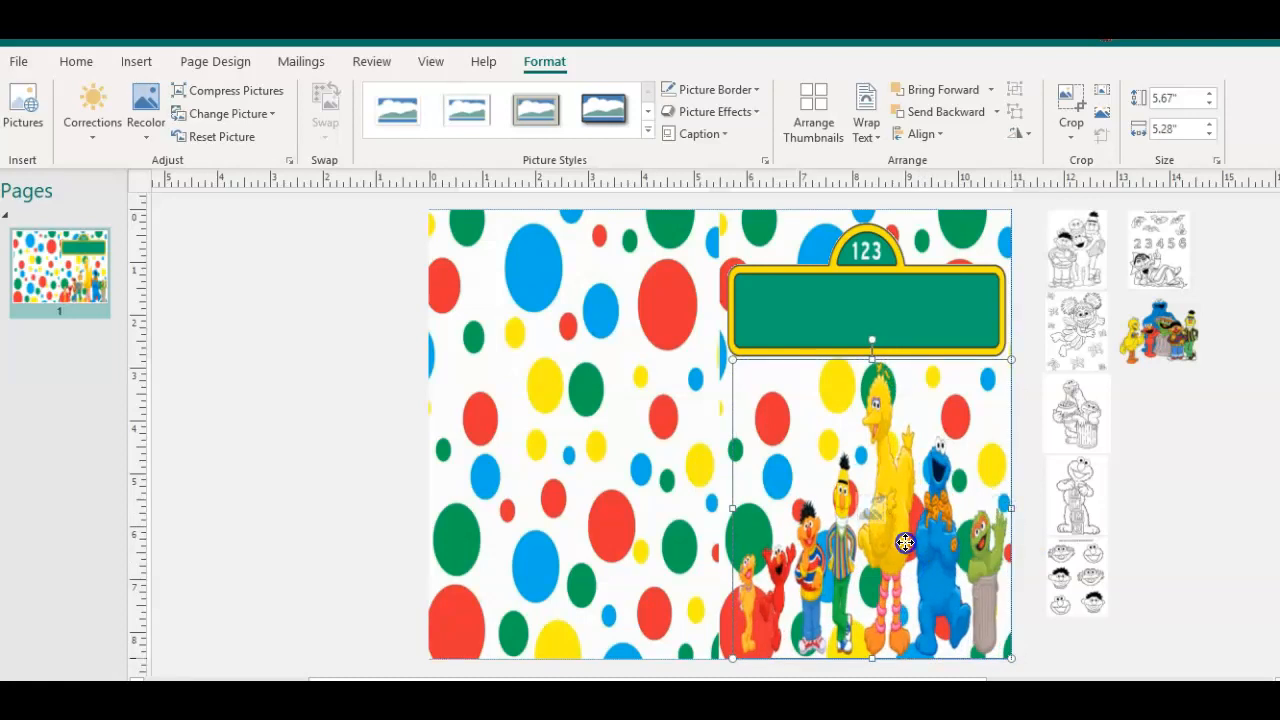
left_click_drag(905, 543, 905, 543)
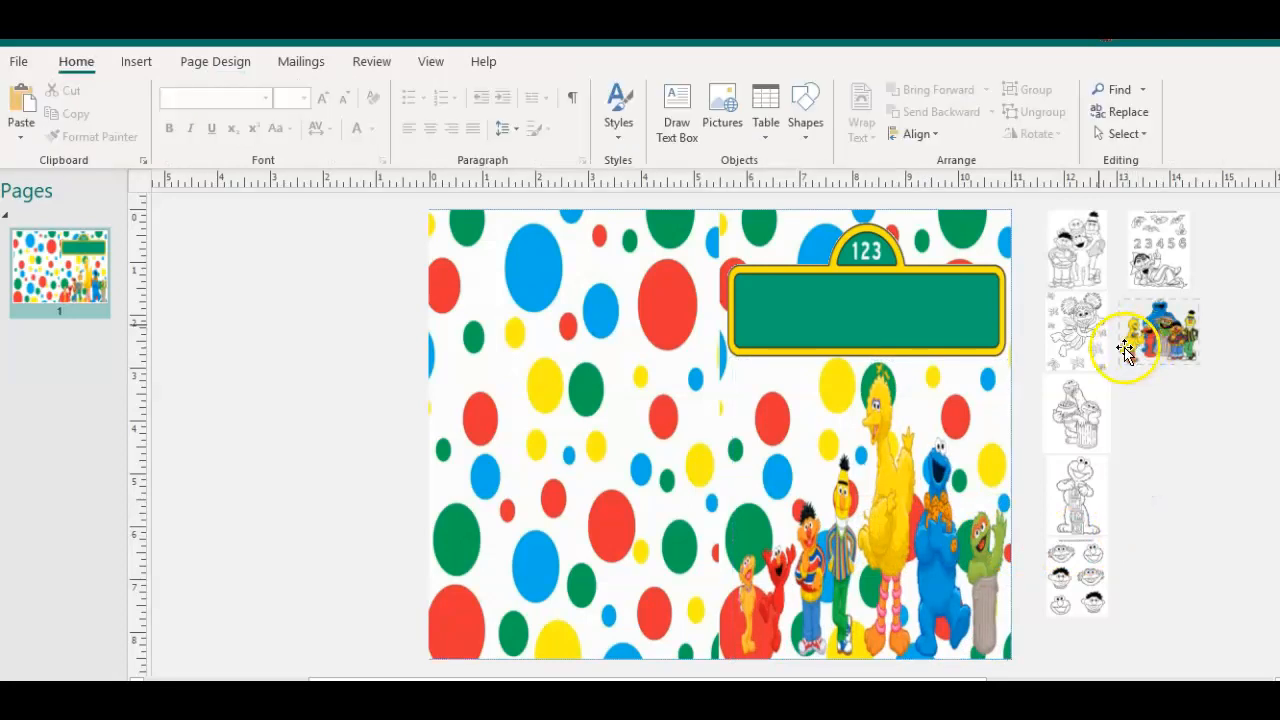
- Insert a plain white shadowed WordArt title with the child's name in possessive form followed by "Street", in Arial
left_click(137, 64)
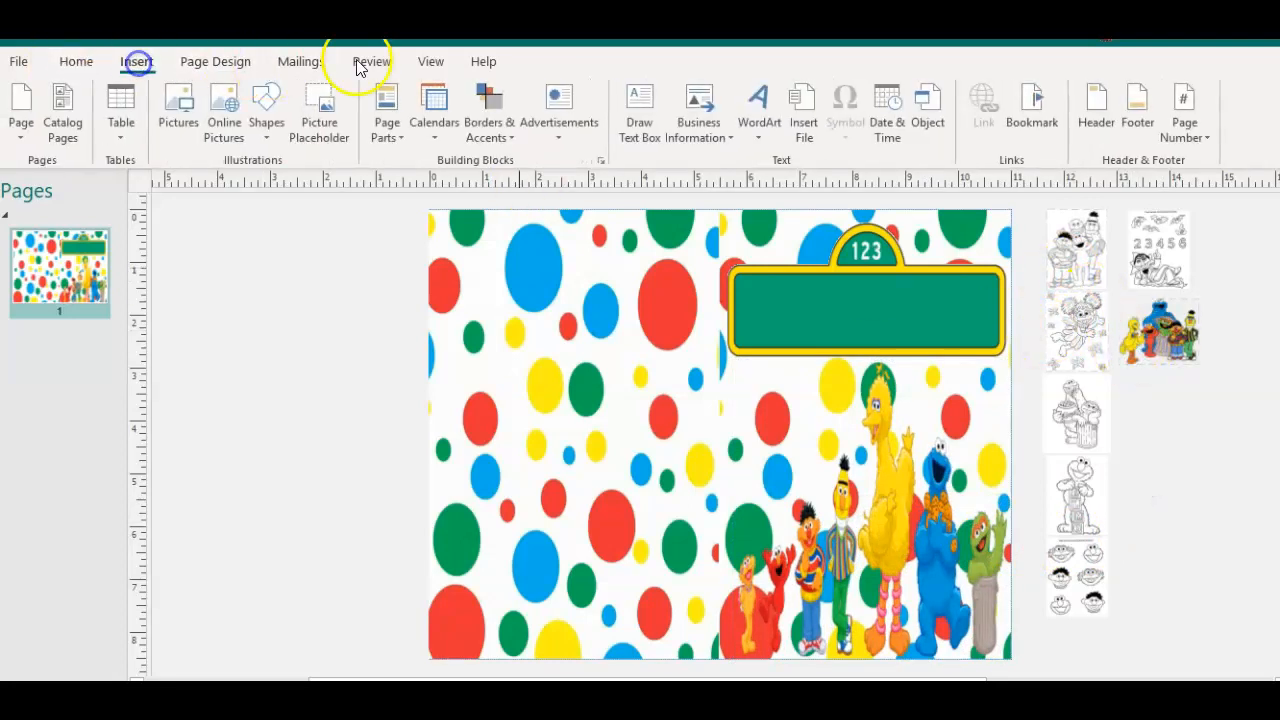
left_click(758, 108)
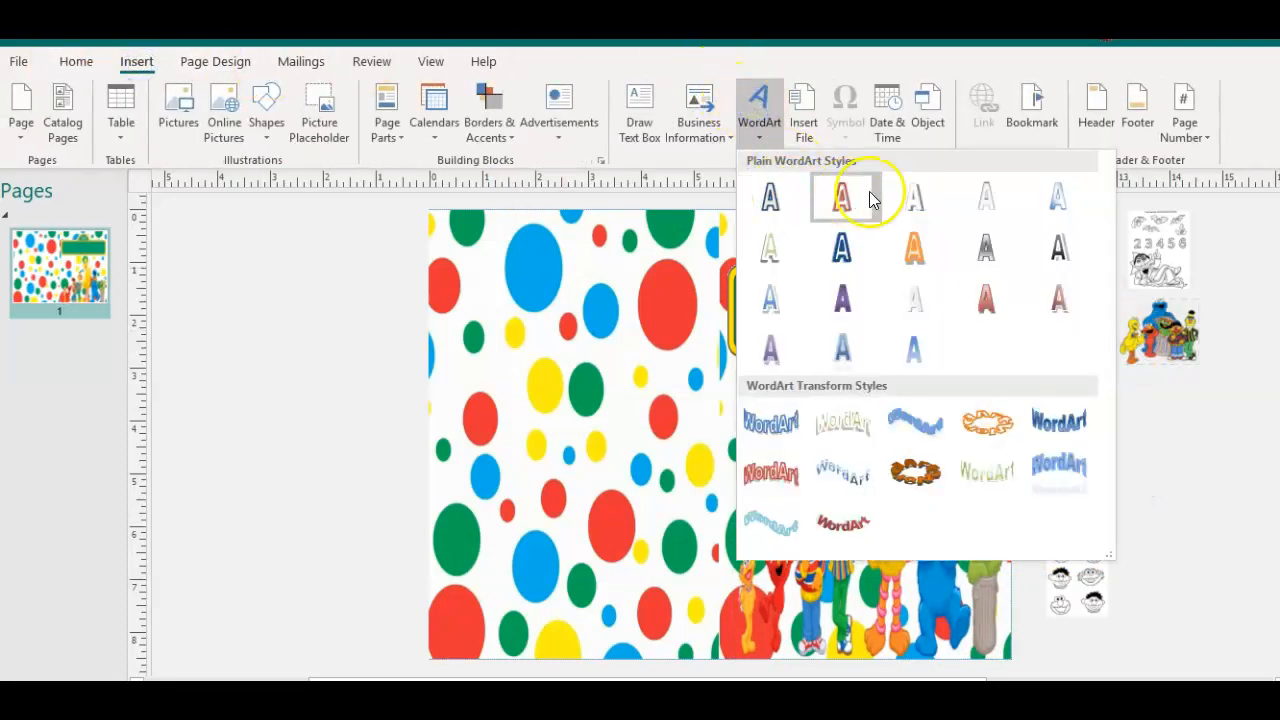
left_click(913, 196)
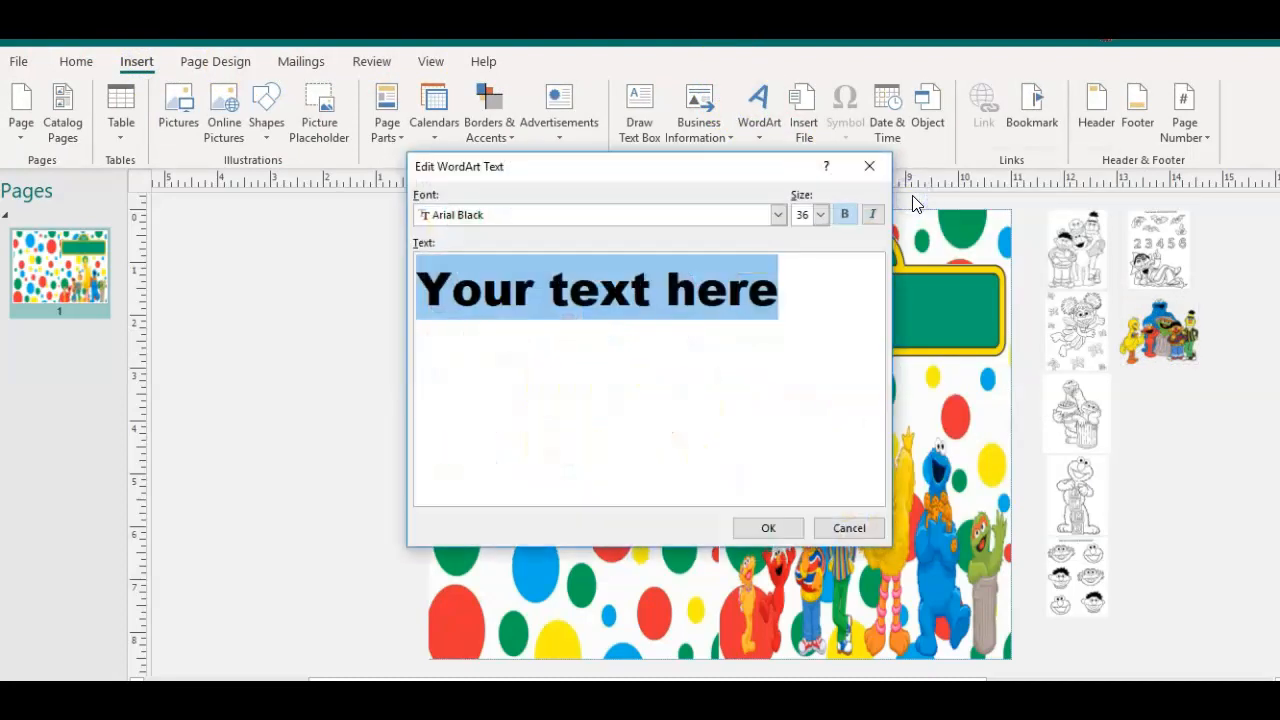
type("Rylin's Street")
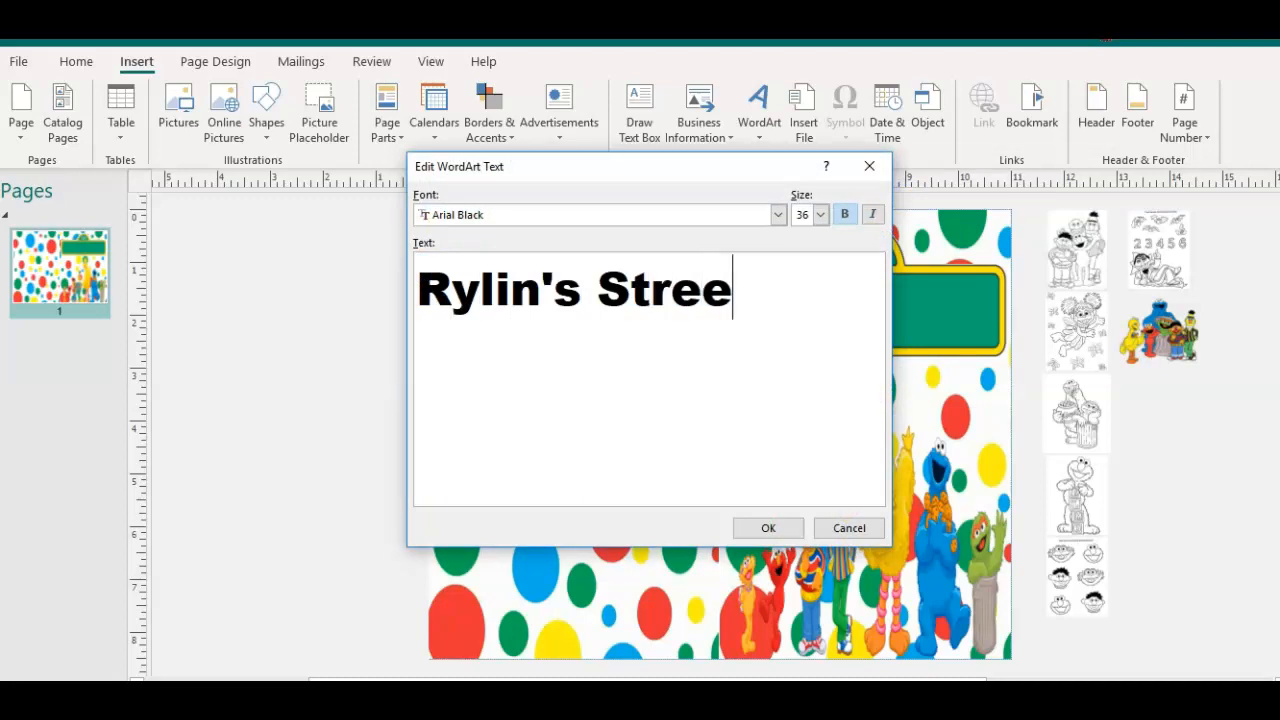
left_click(609, 214)
left_click(586, 297)
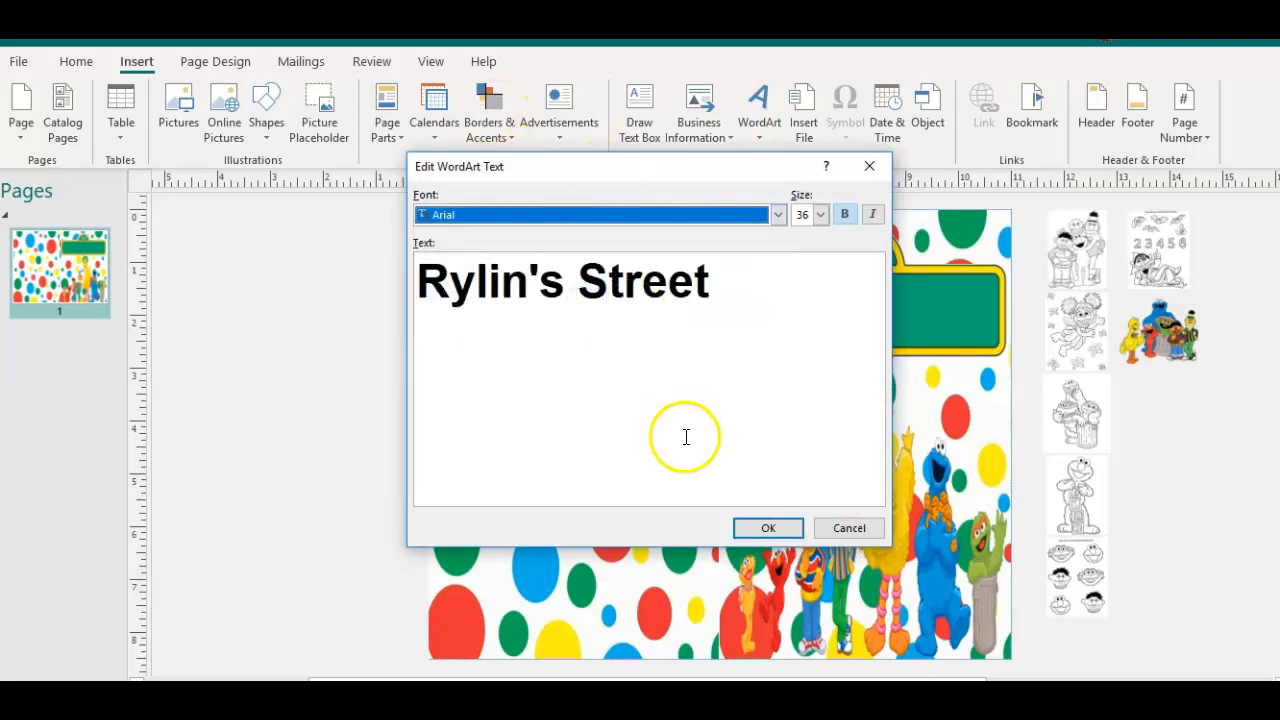
left_click(767, 527)
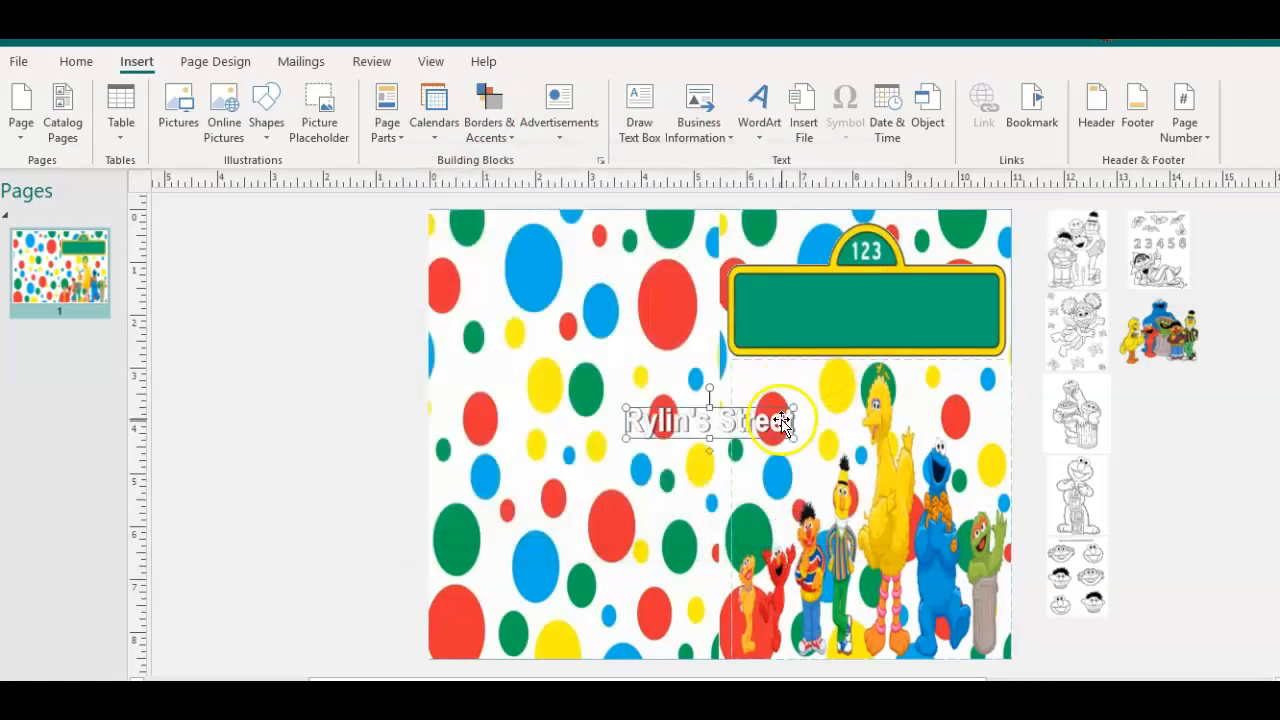
- Move the WordArt title onto the green sign and enlarge it to about 1.04" high by 4.48" wide
left_click_drag(795, 409, 891, 306)
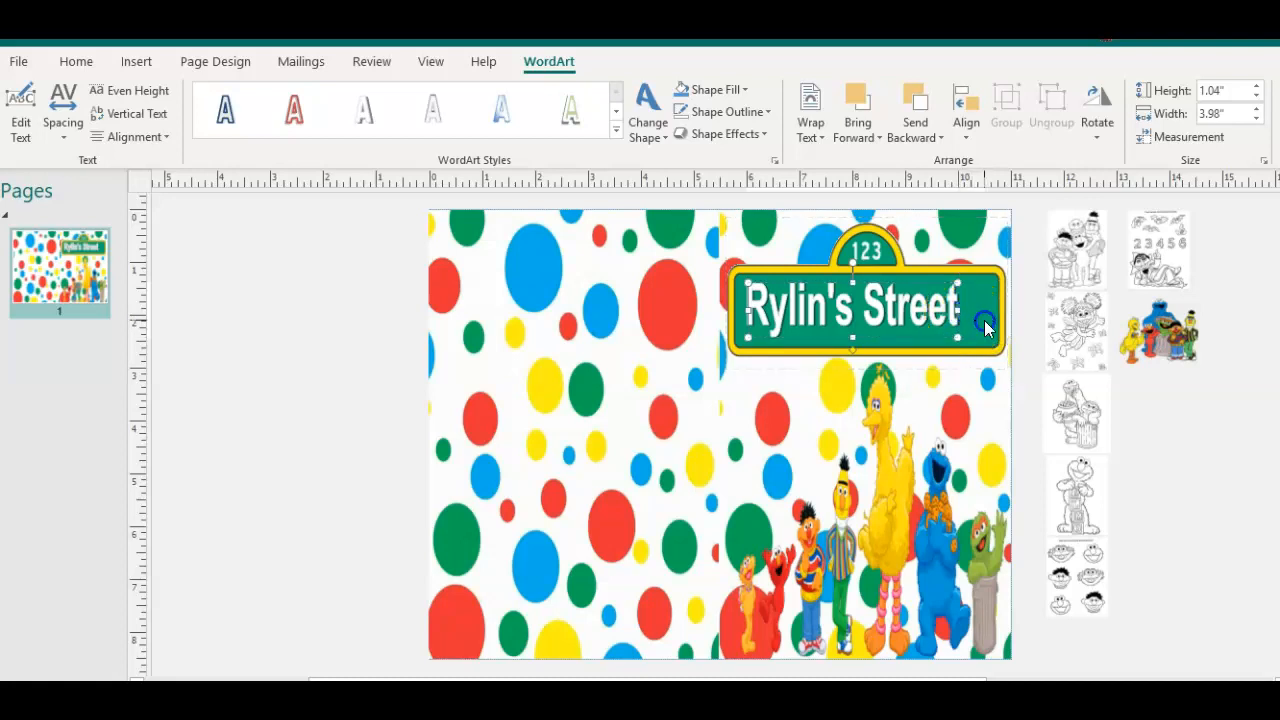
left_click_drag(985, 326, 998, 326)
left_click(834, 311)
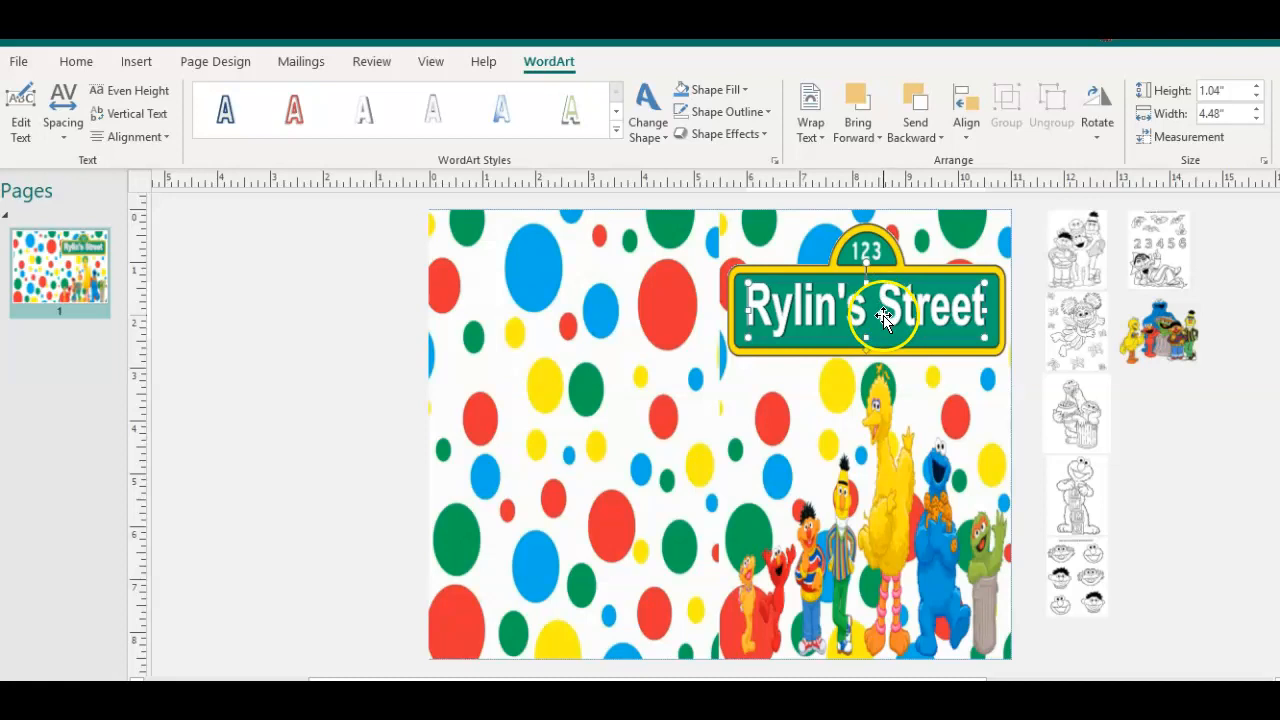
mouse_move(883, 316)
left_mouse_down()
mouse_move(894, 320)
mouse_move(880, 313)
left_mouse_up()
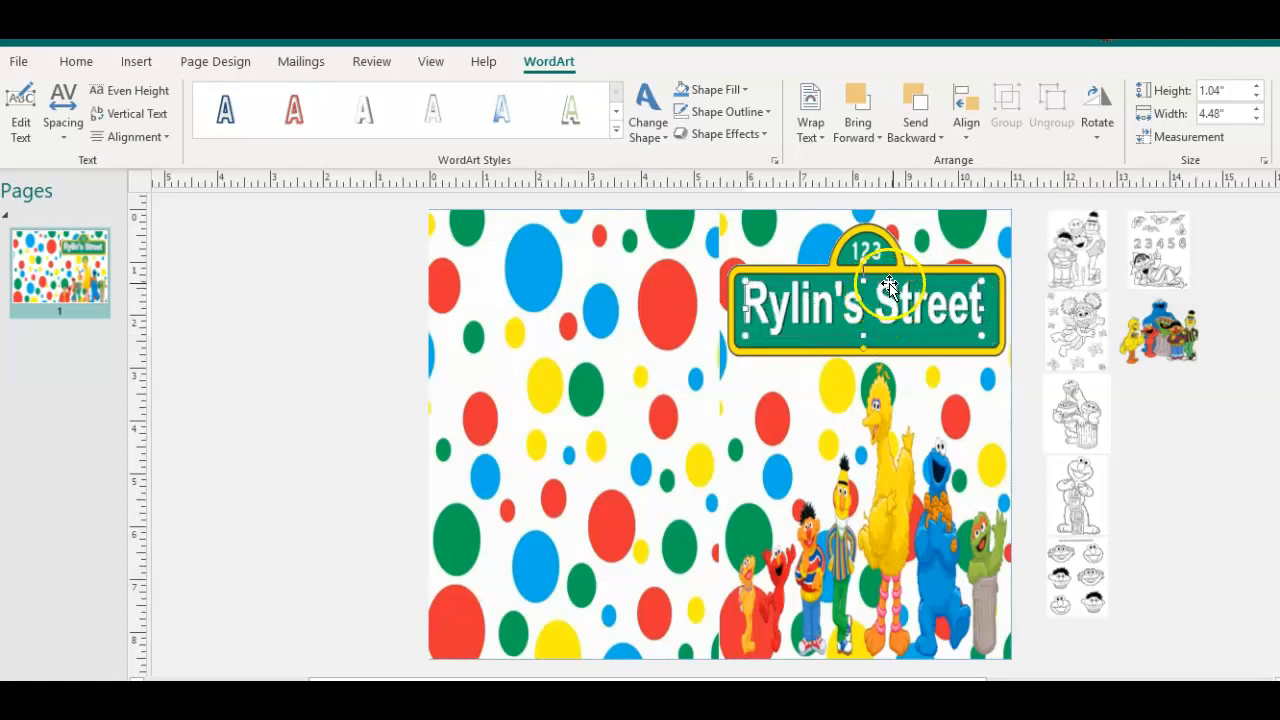
- Align the WordArt title and the street sign to each other's horizontal center
left_click(851, 245, "shift")
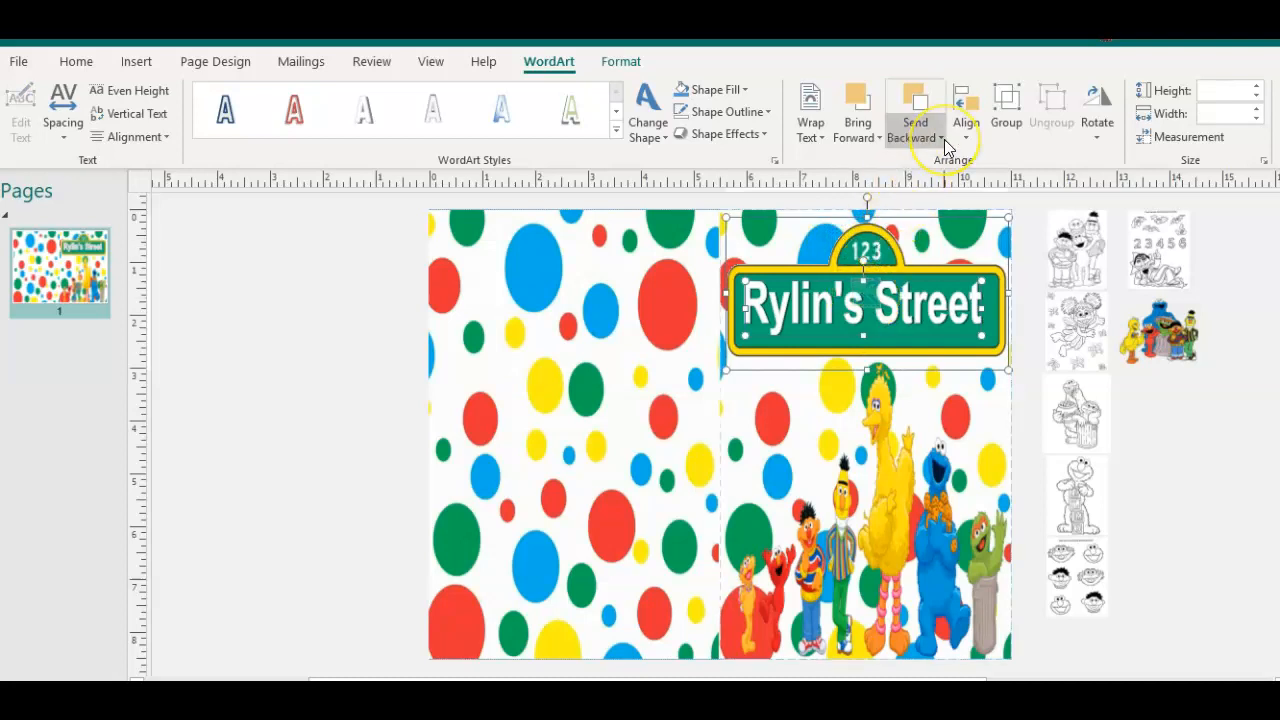
left_click(966, 112)
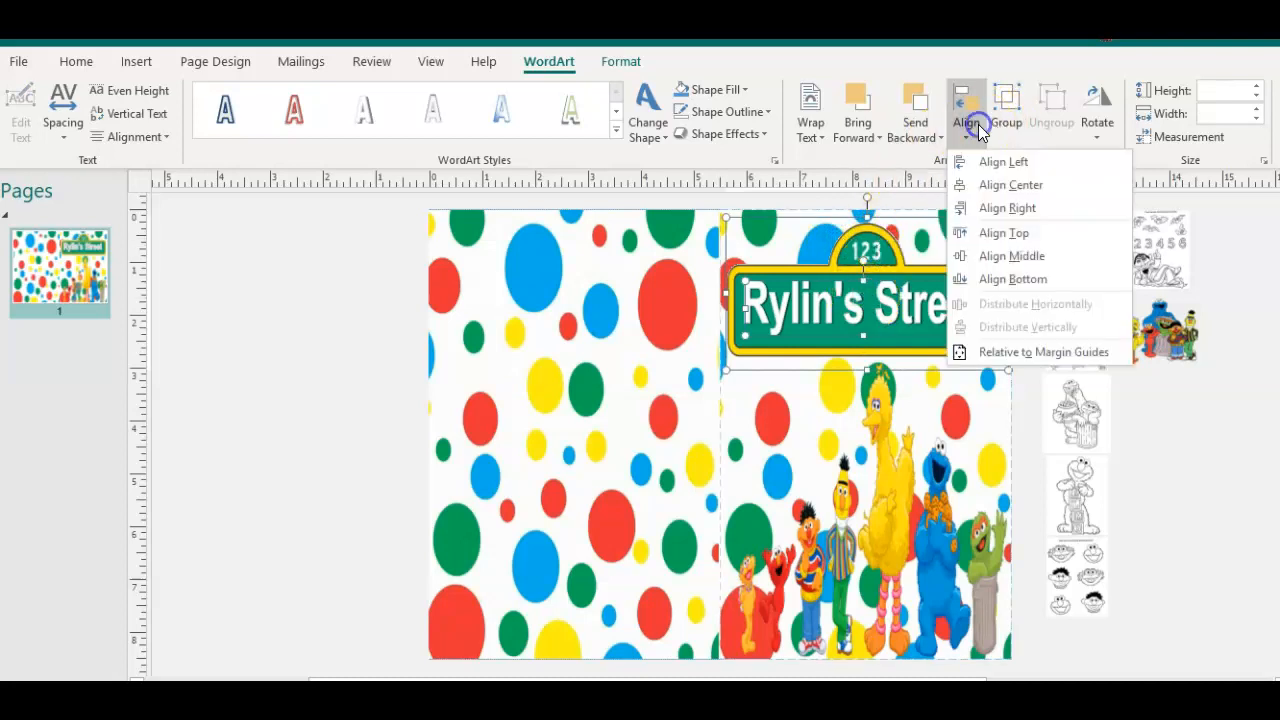
left_click(962, 183)
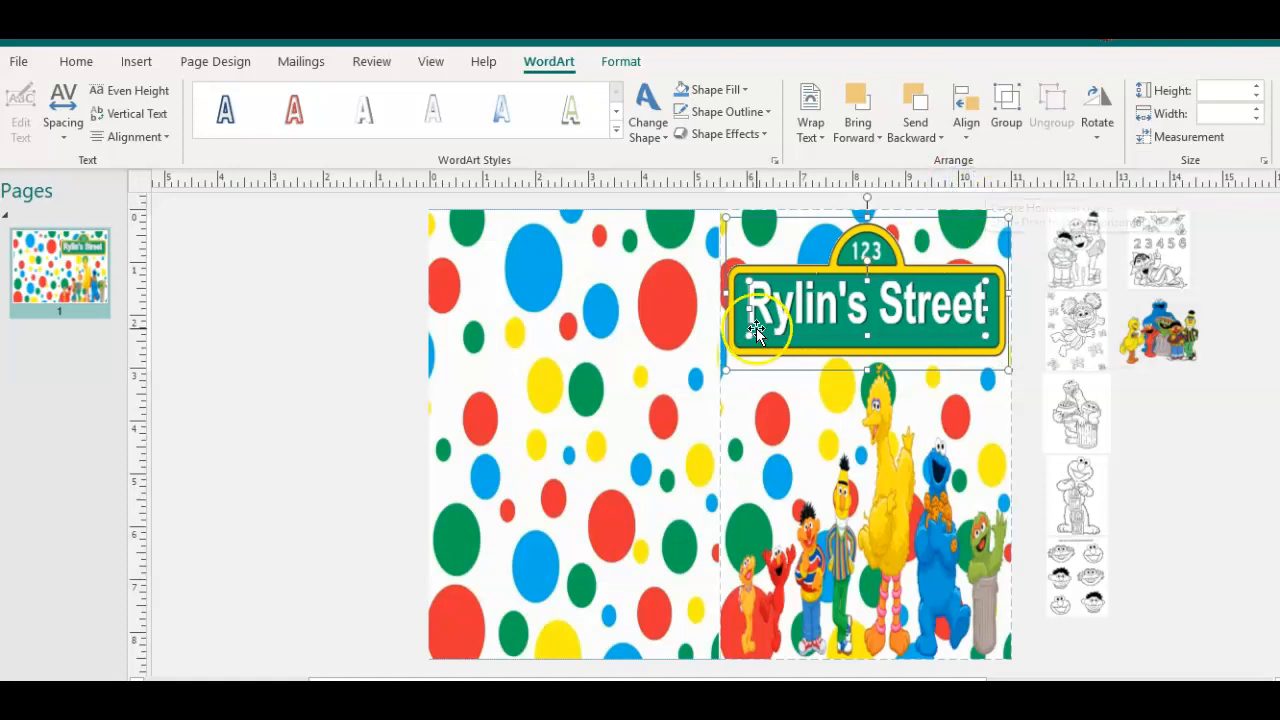
left_click(1205, 397)
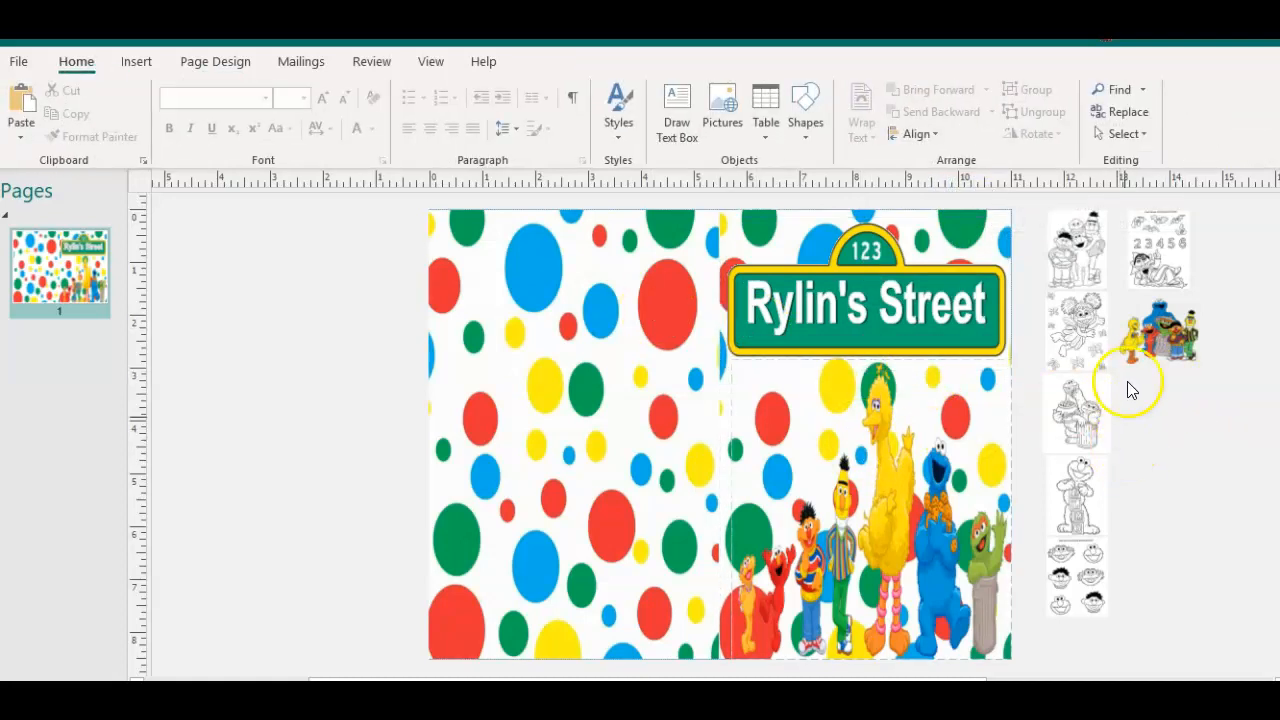
- Move the colored character group picture onto the left-hand cover, enlarge it and position it around mid-page
left_click(1152, 340)
left_click_drag(1152, 340, 449, 530)
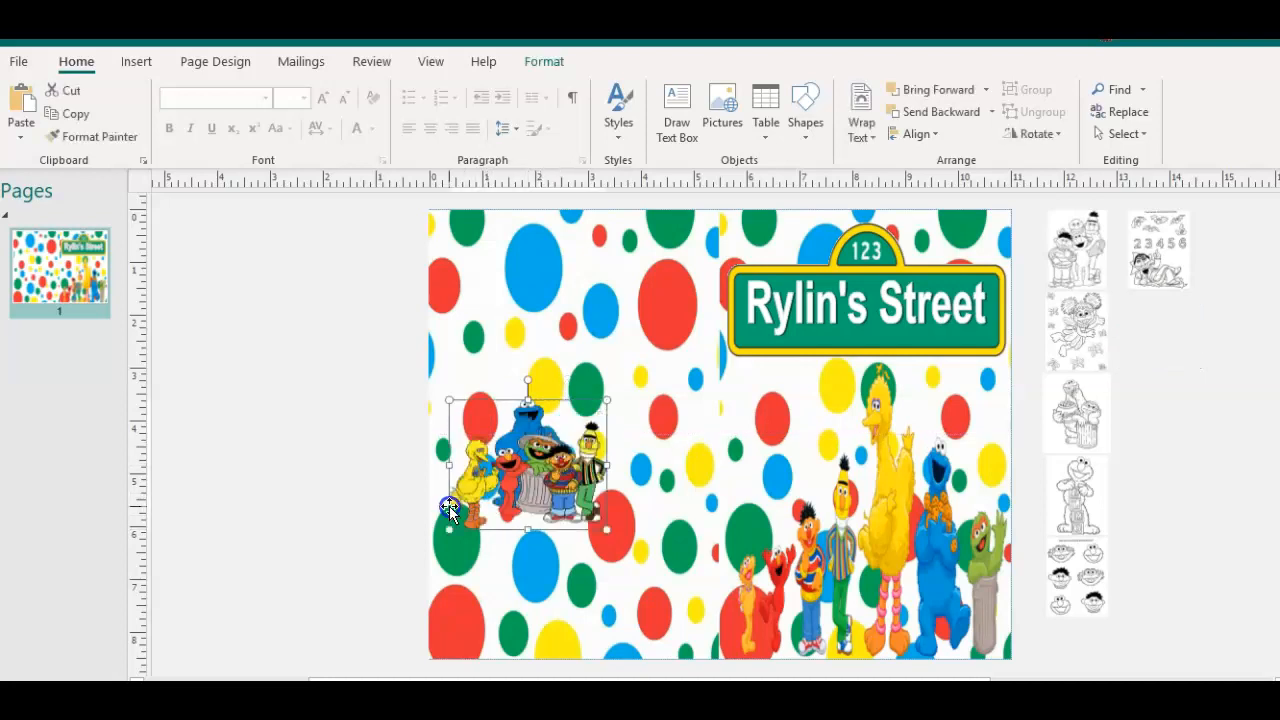
left_click_drag(606, 530, 675, 585)
left_click_drag(606, 528, 612, 508)
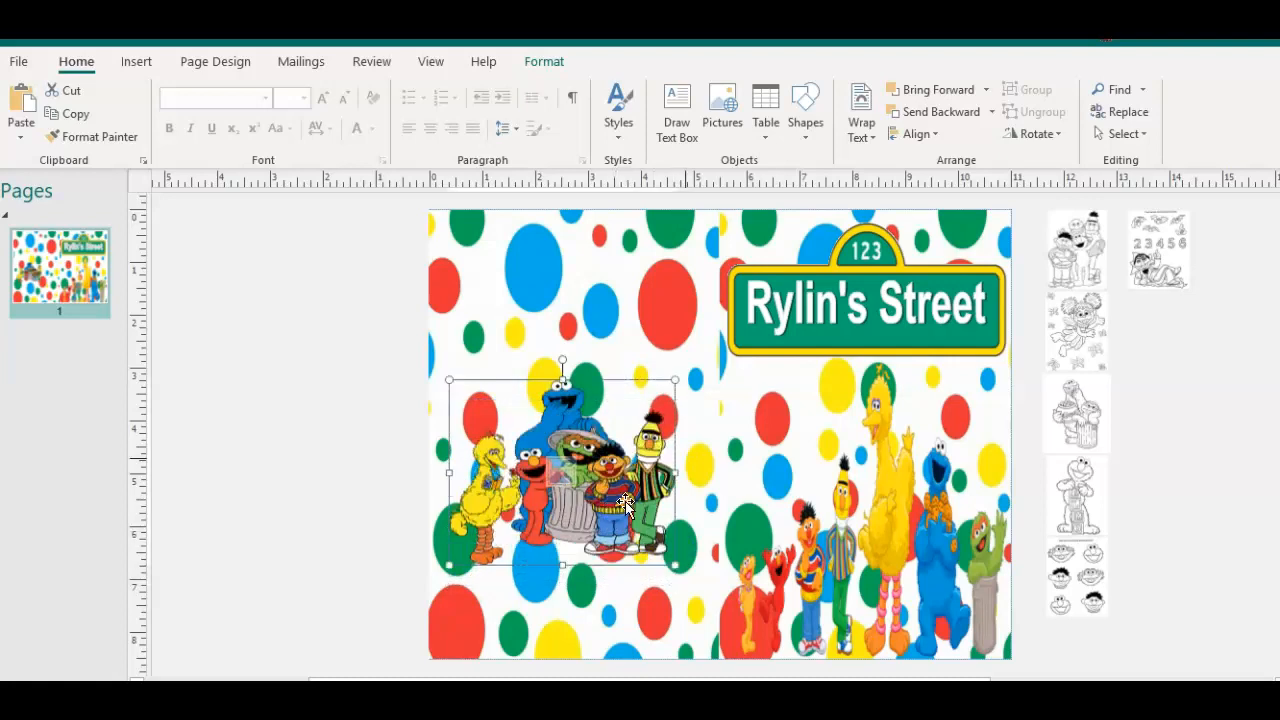
- Duplicate the white title WordArt that sits on the green street sign
left_click(800, 317)
right_click(804, 316)
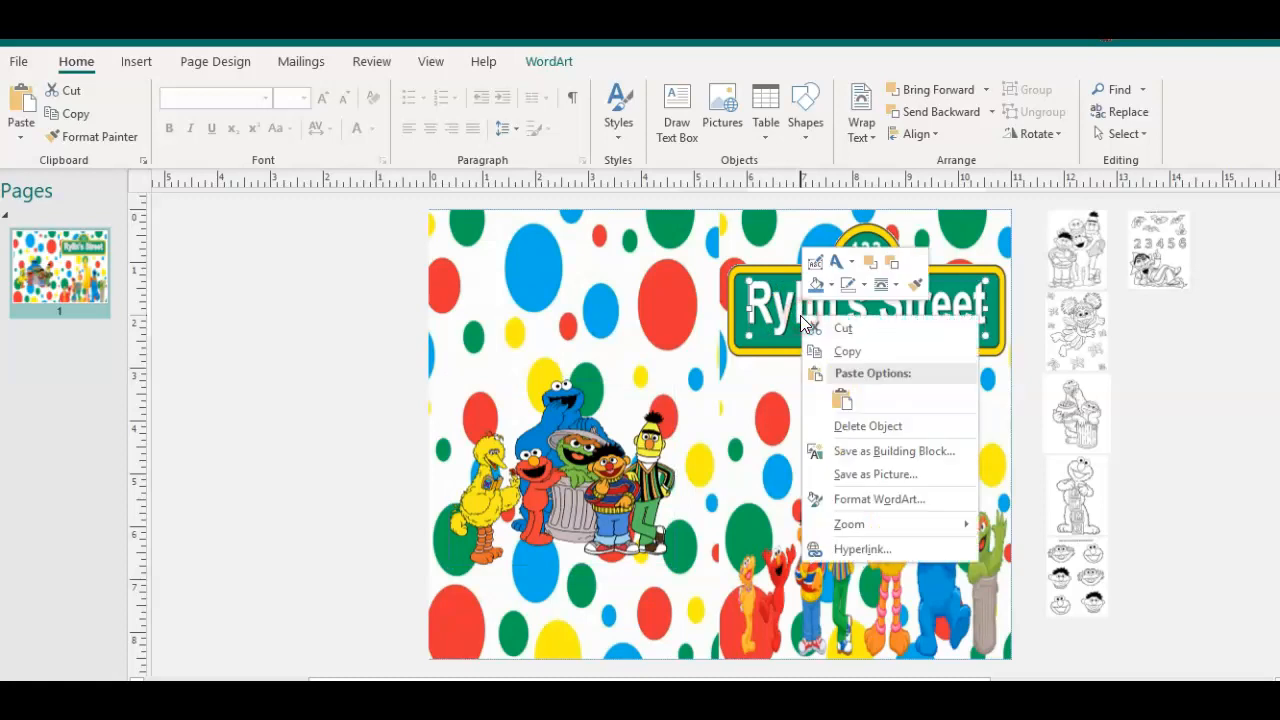
left_click(640, 341)
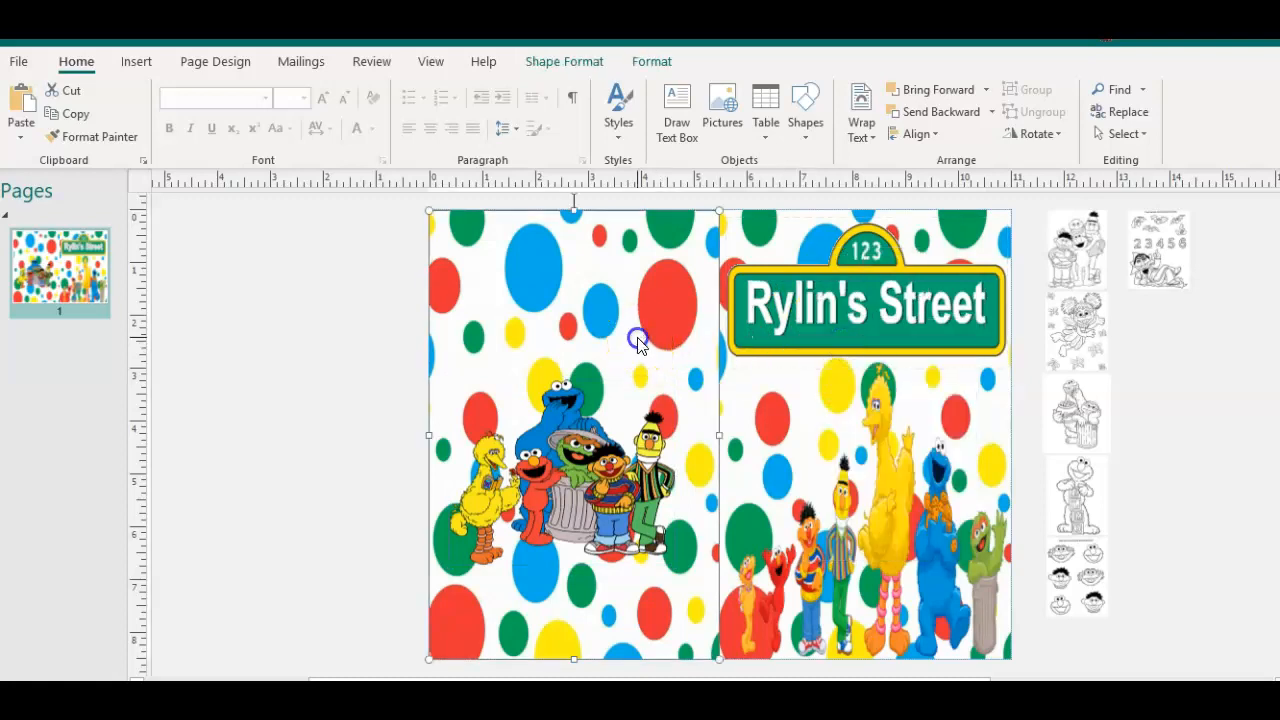
right_click(638, 340)
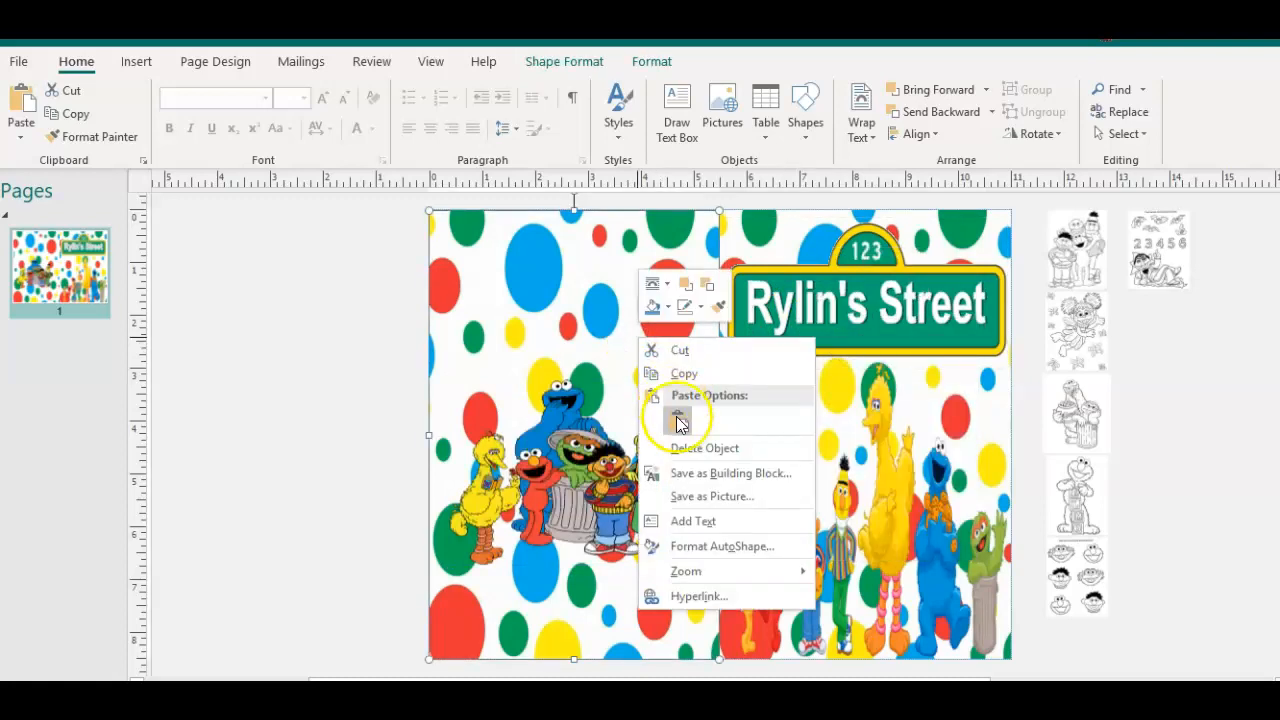
left_click(677, 421)
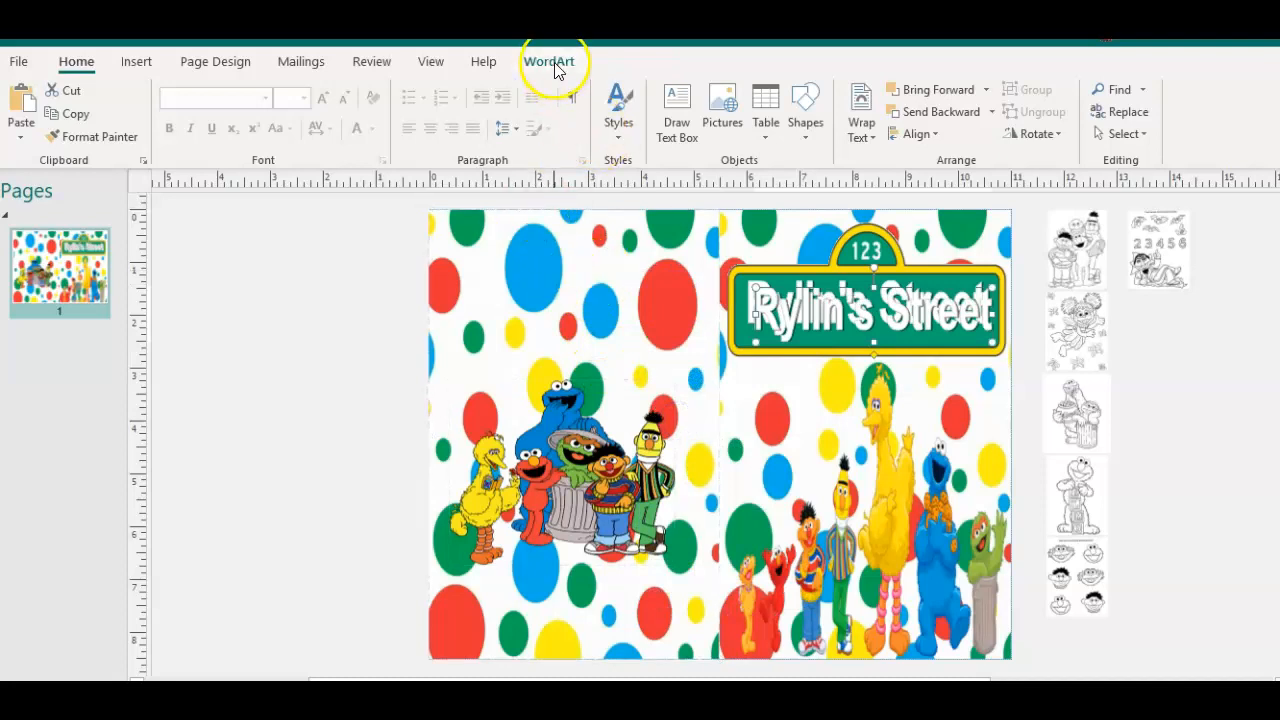
- Replace the duplicate's text with "Thank You", "For Celebrating", "With Me!!!" and a dash with the child's first name, on four lines
left_click(553, 63)
left_click(17, 110)
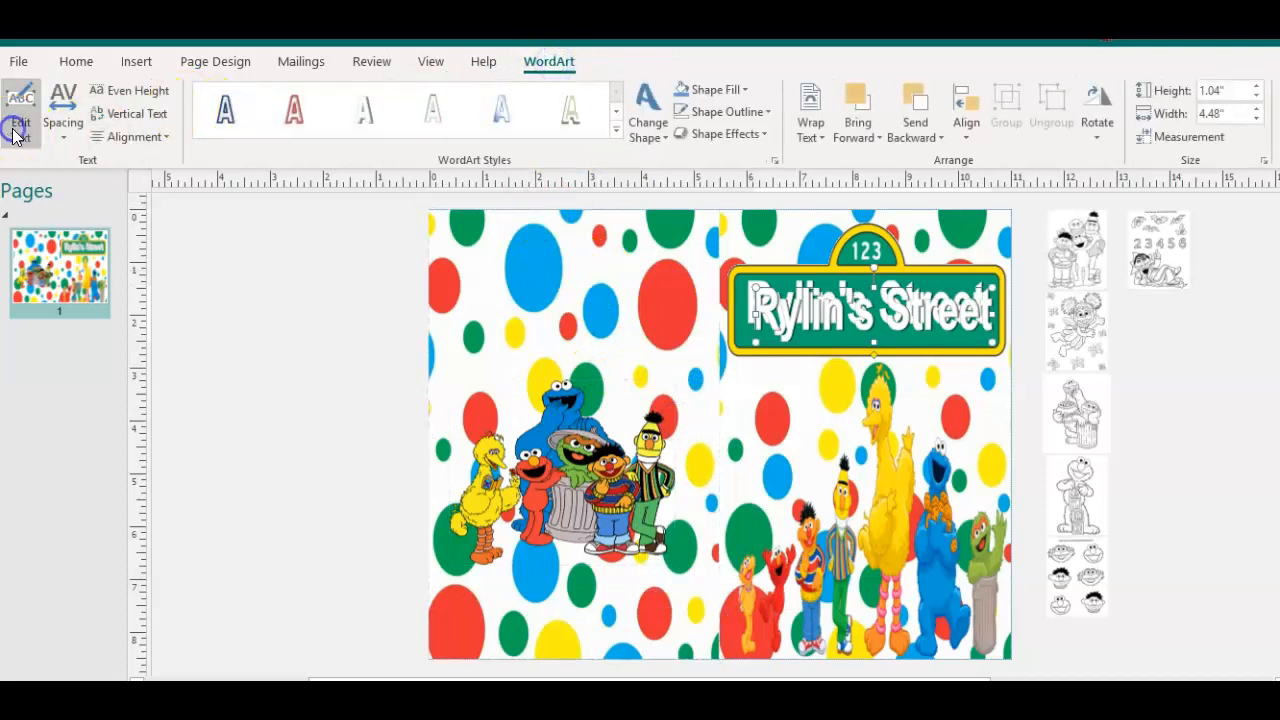
type("Thank You For C")
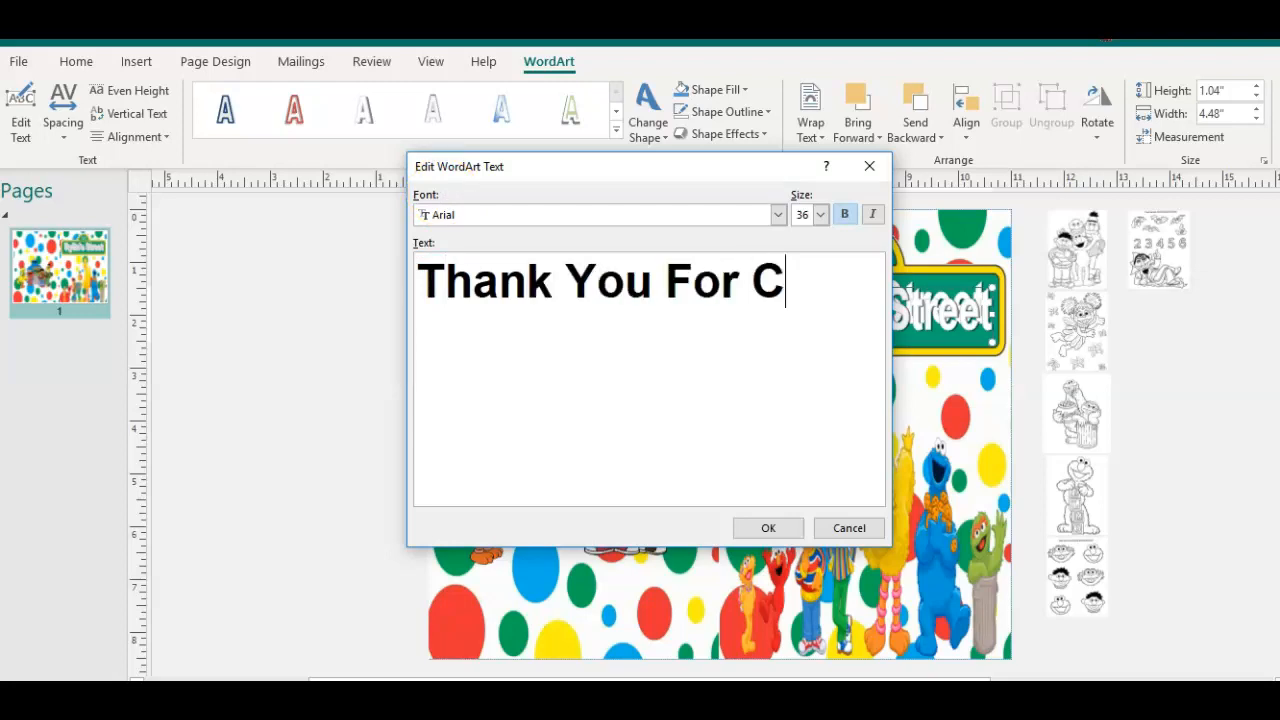
type("elebrati")
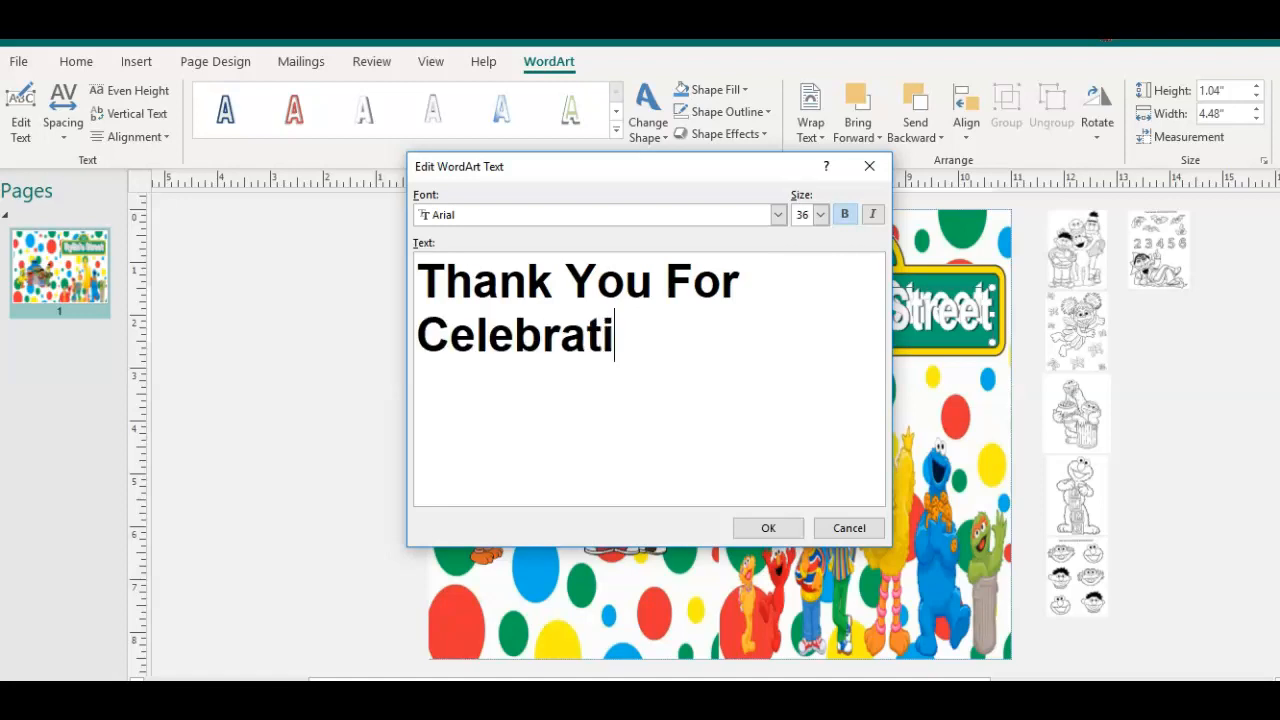
type("ng With Me")
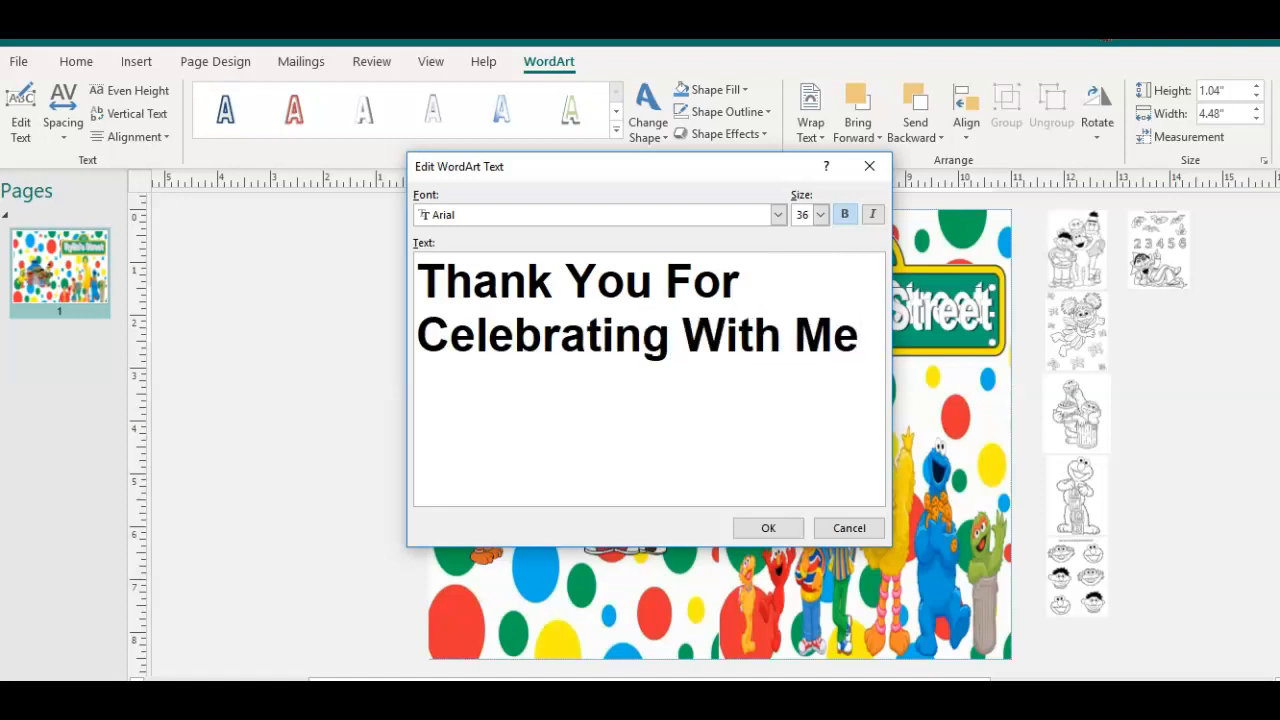
type("!!!")
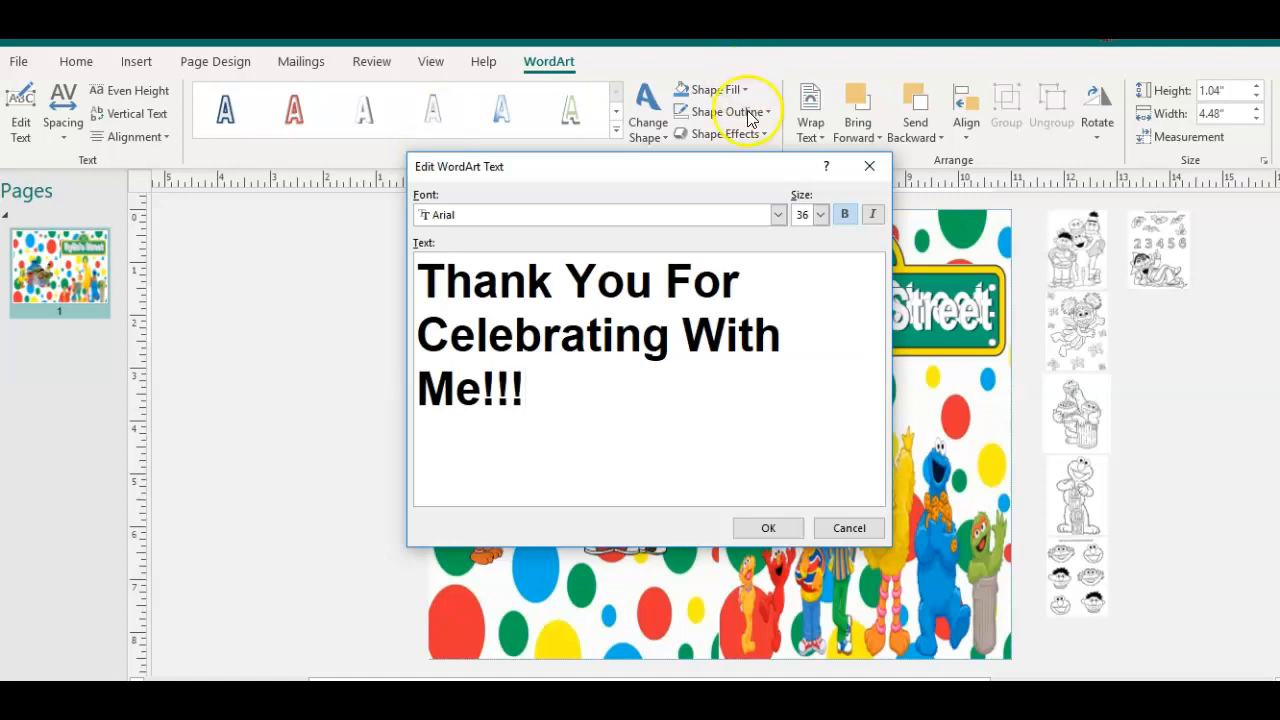
left_click(656, 295)
key("Return")
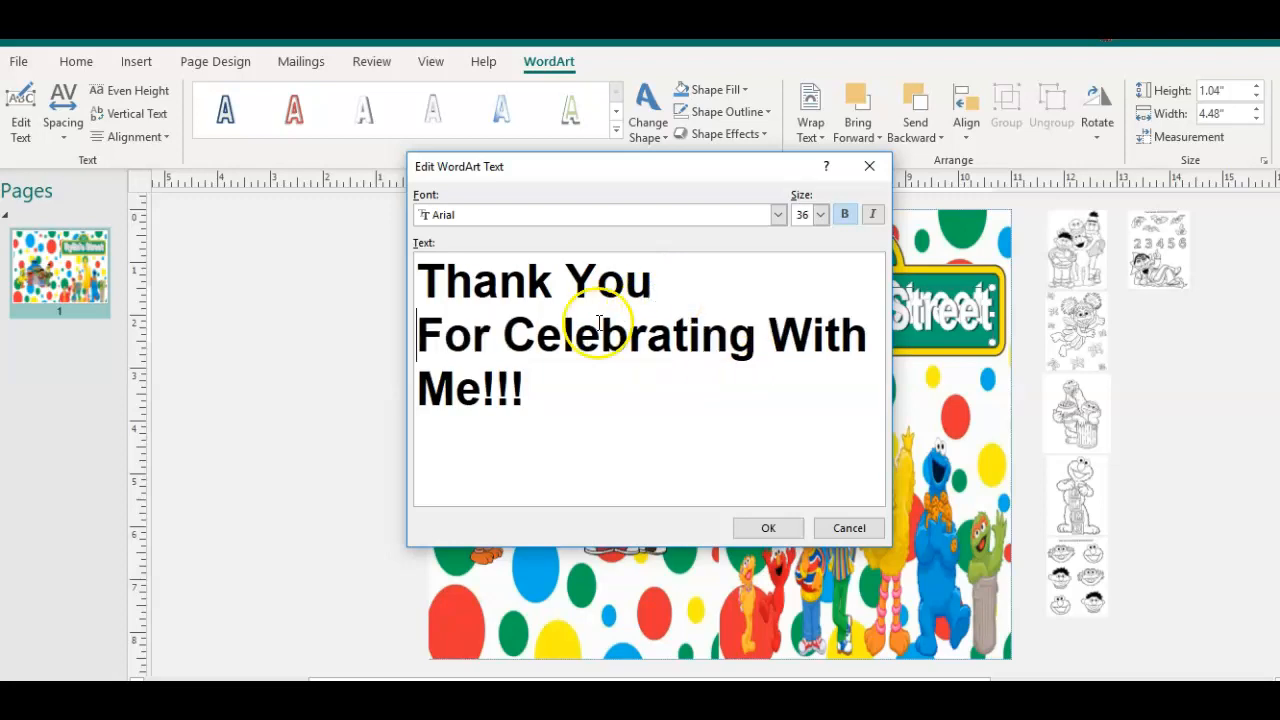
left_click(758, 338)
key("Return")
left_click(688, 405)
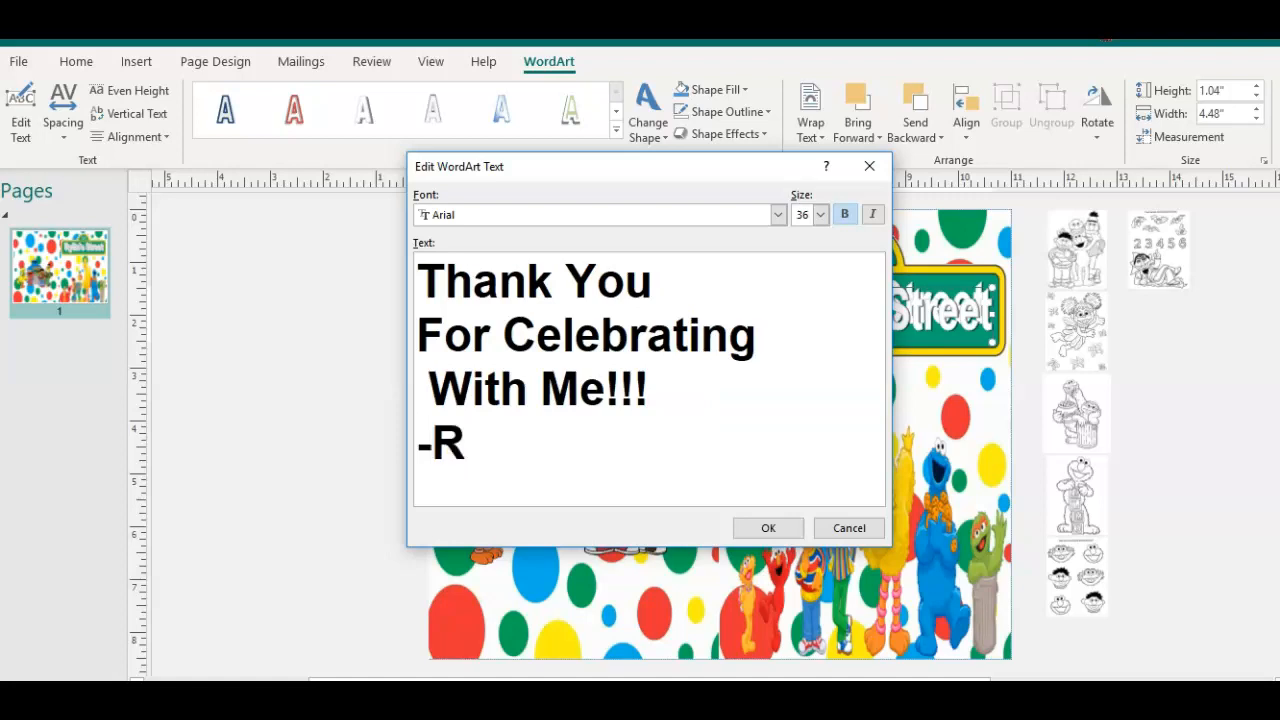
left_click(767, 528)
- Move the thank-you WordArt above the characters on the left-hand cover and enlarge it to about 2.67" high by 4.48" wide
right_click(811, 463)
left_click(850, 305)
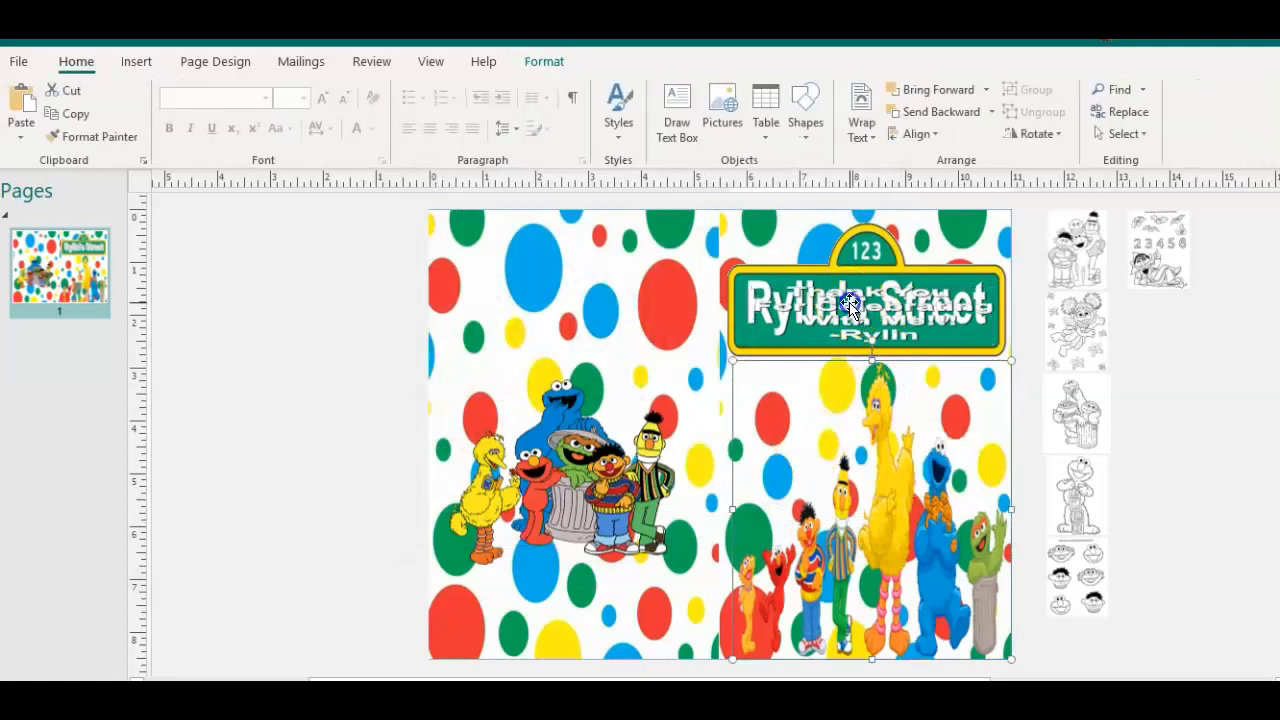
left_click_drag(850, 305, 583, 298)
left_click(575, 290)
left_click_drag(565, 362, 563, 377)
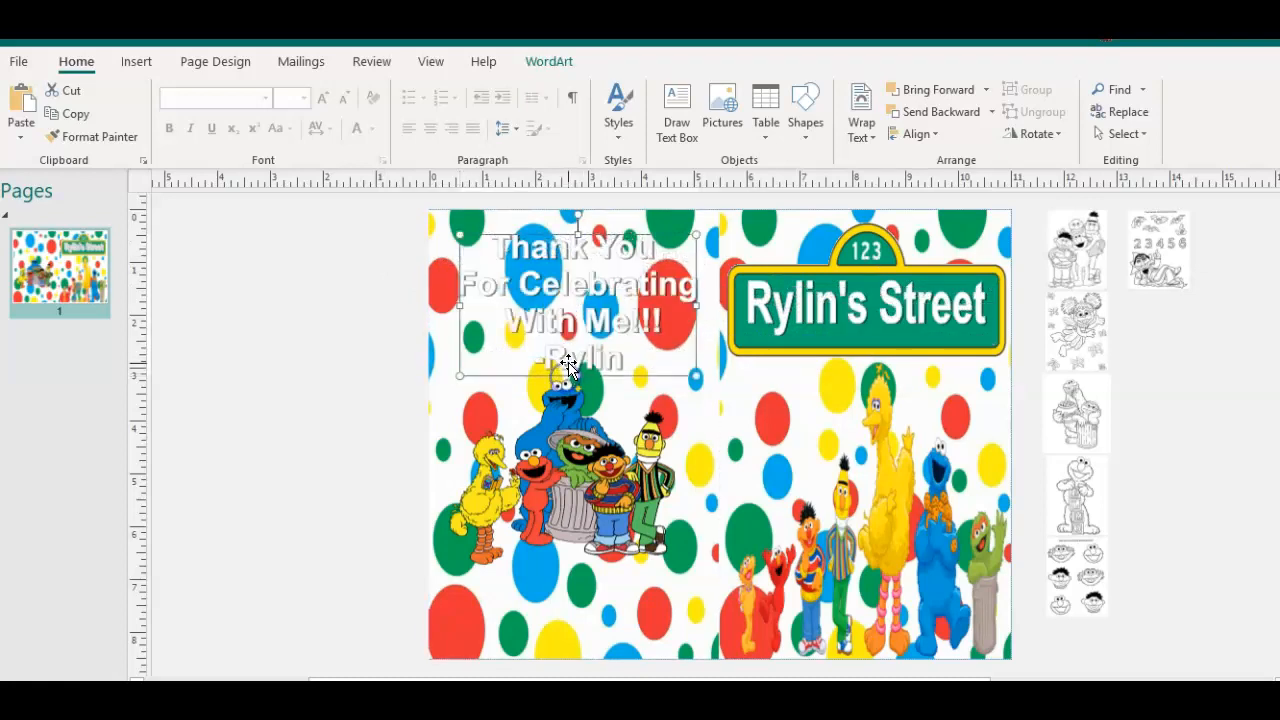
- Color the thank-you WordArt with a red fill and a yellow outline sampled from the polka dots
left_click(560, 62)
left_click(744, 93)
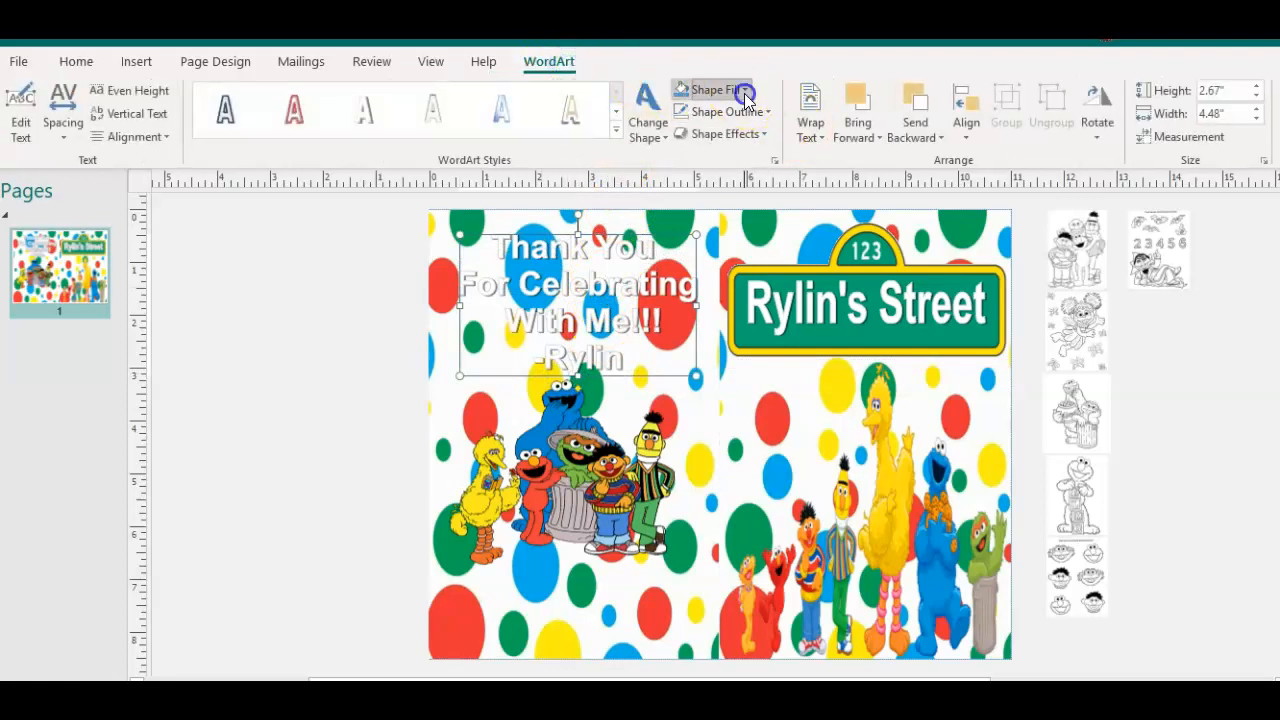
left_click(727, 337)
left_click(484, 410)
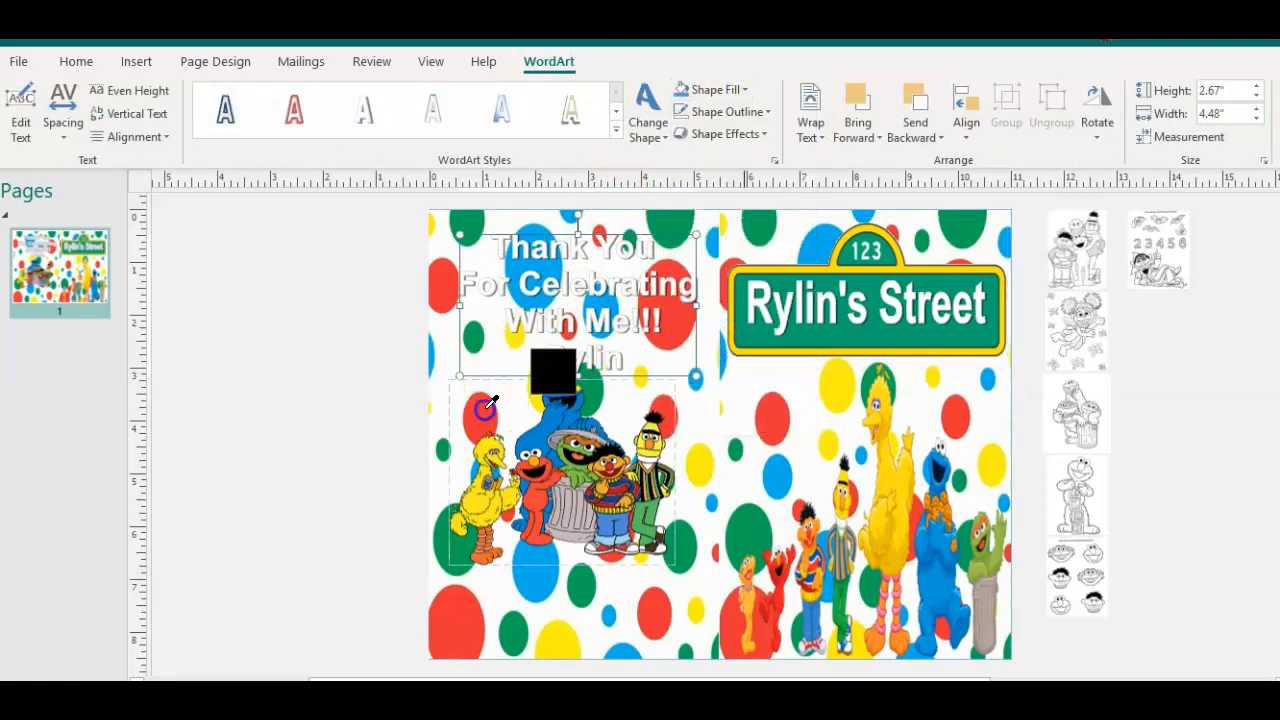
left_click(720, 111)
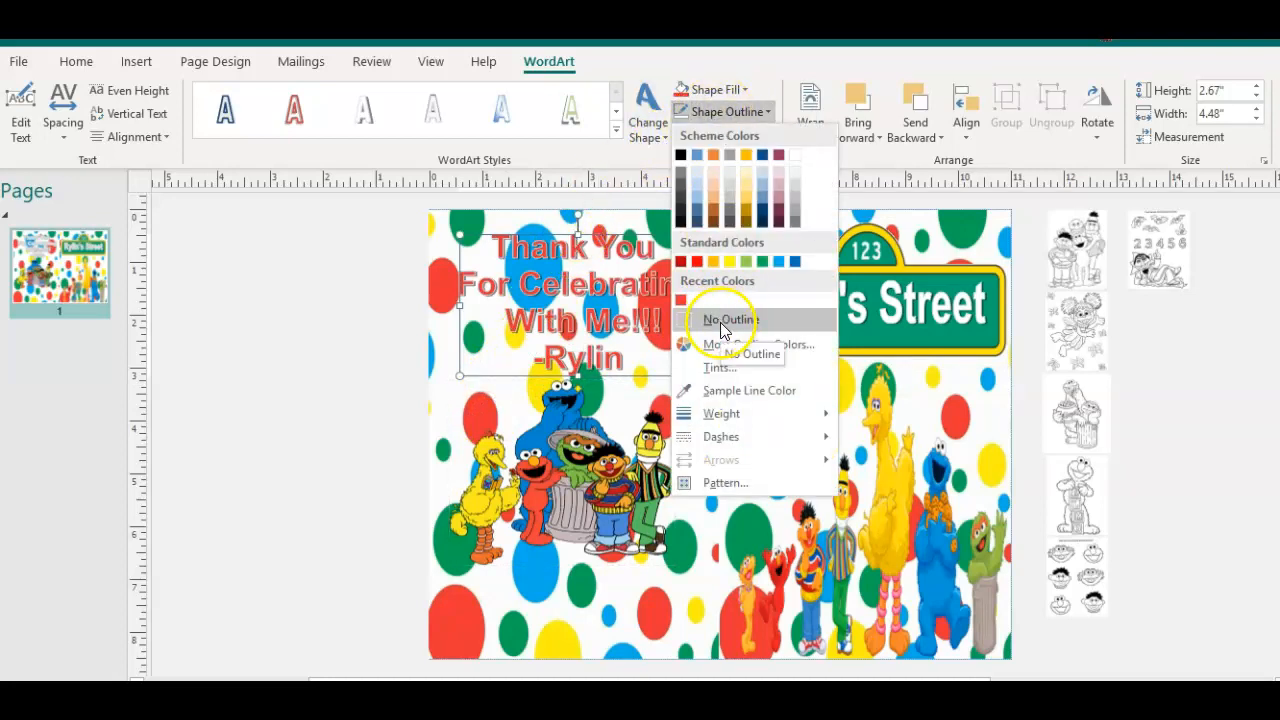
left_click(728, 390)
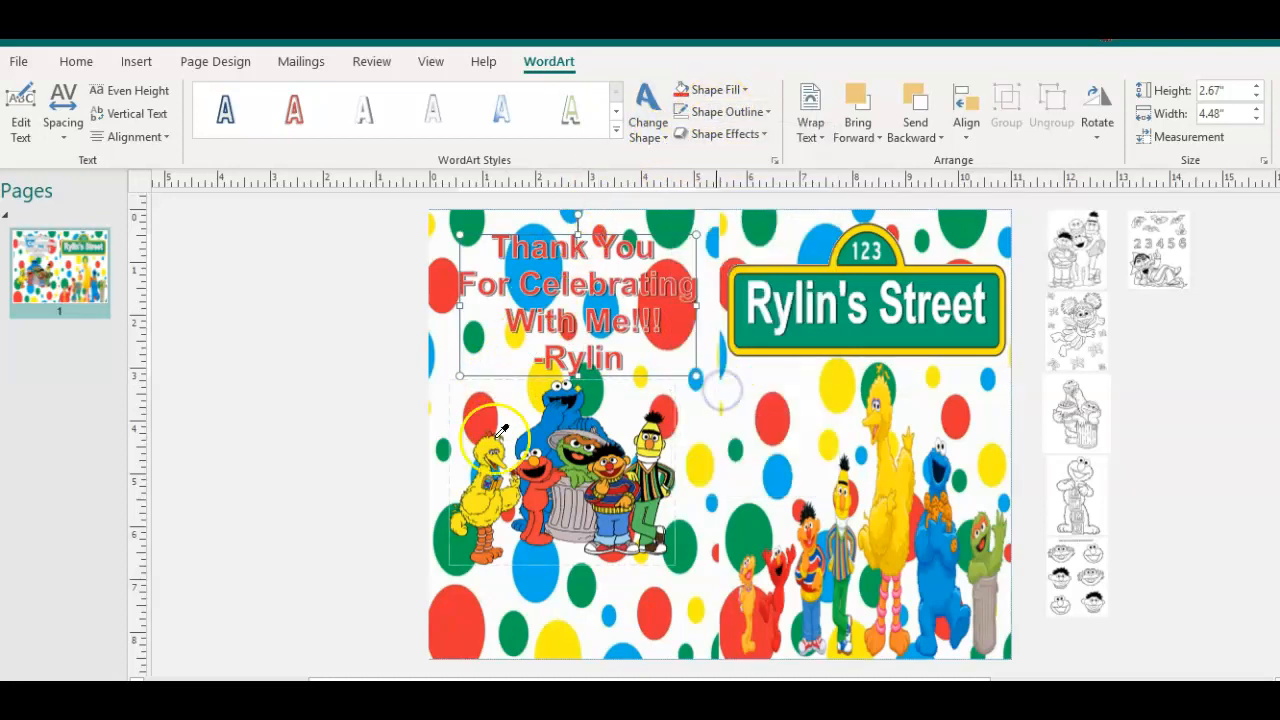
left_click(545, 383)
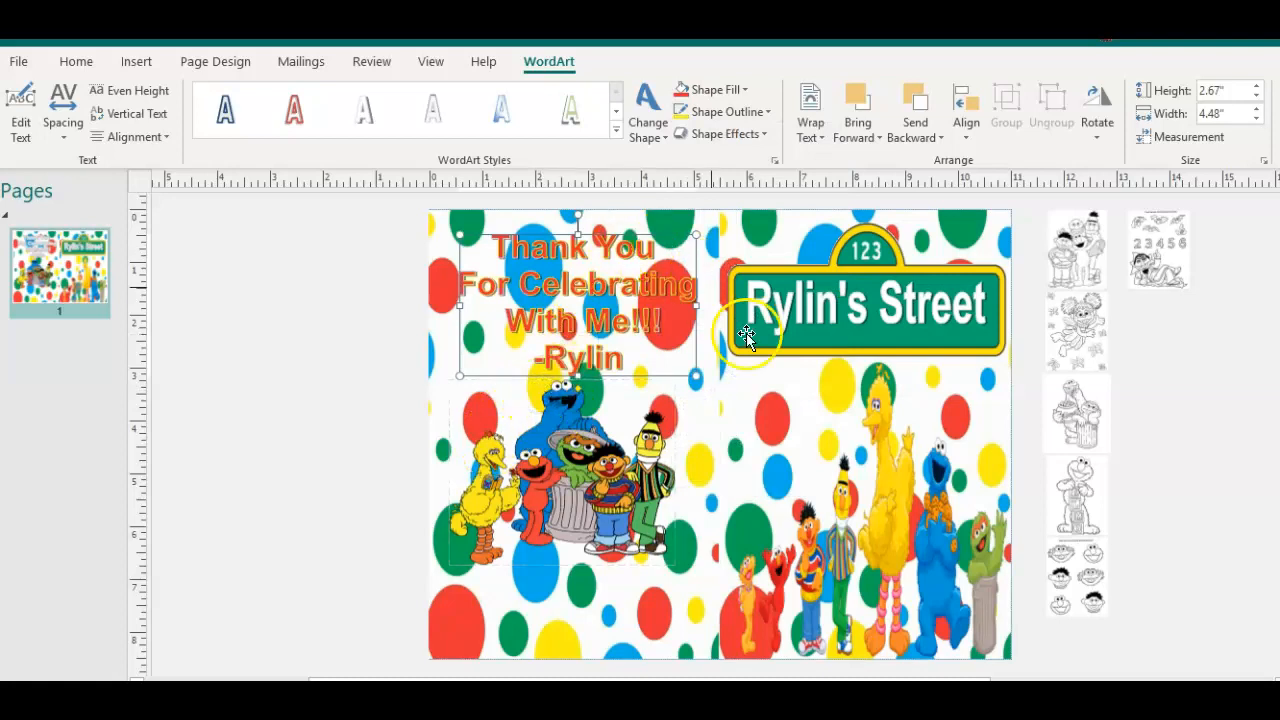
- Apply the same red fill and yellow outline to the title WordArt on the street sign
left_click(810, 304)
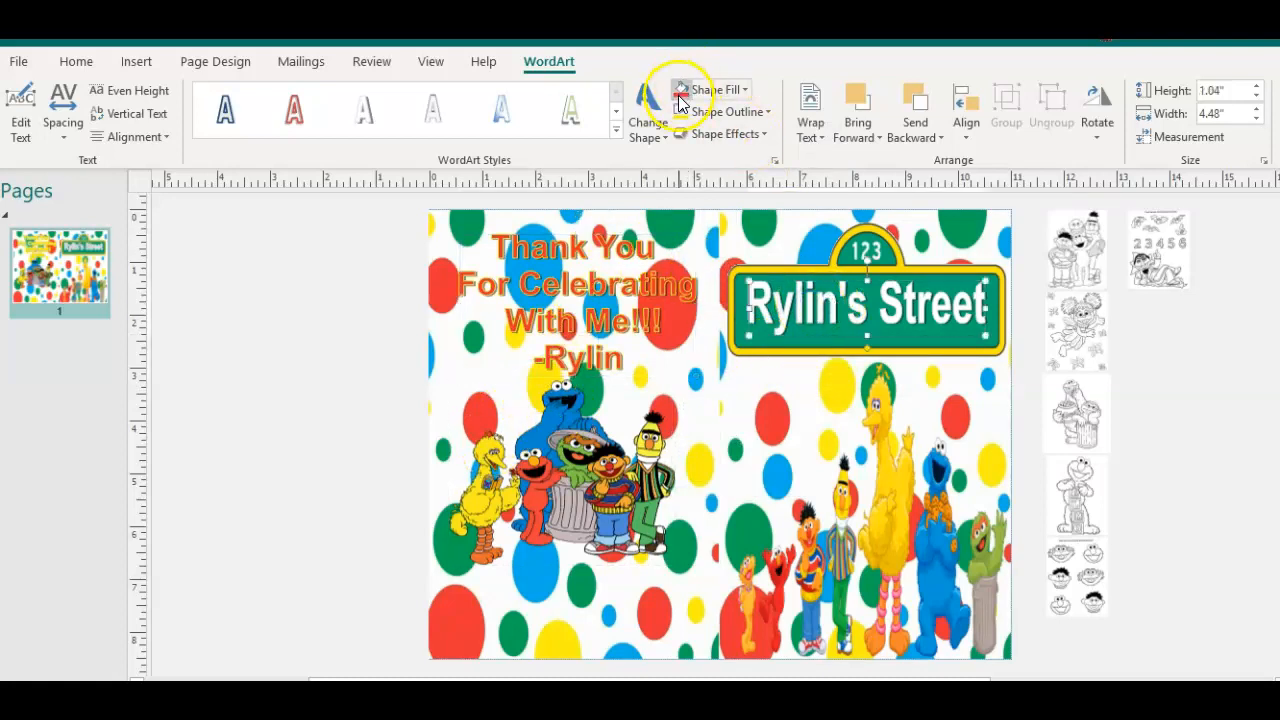
left_click(682, 89)
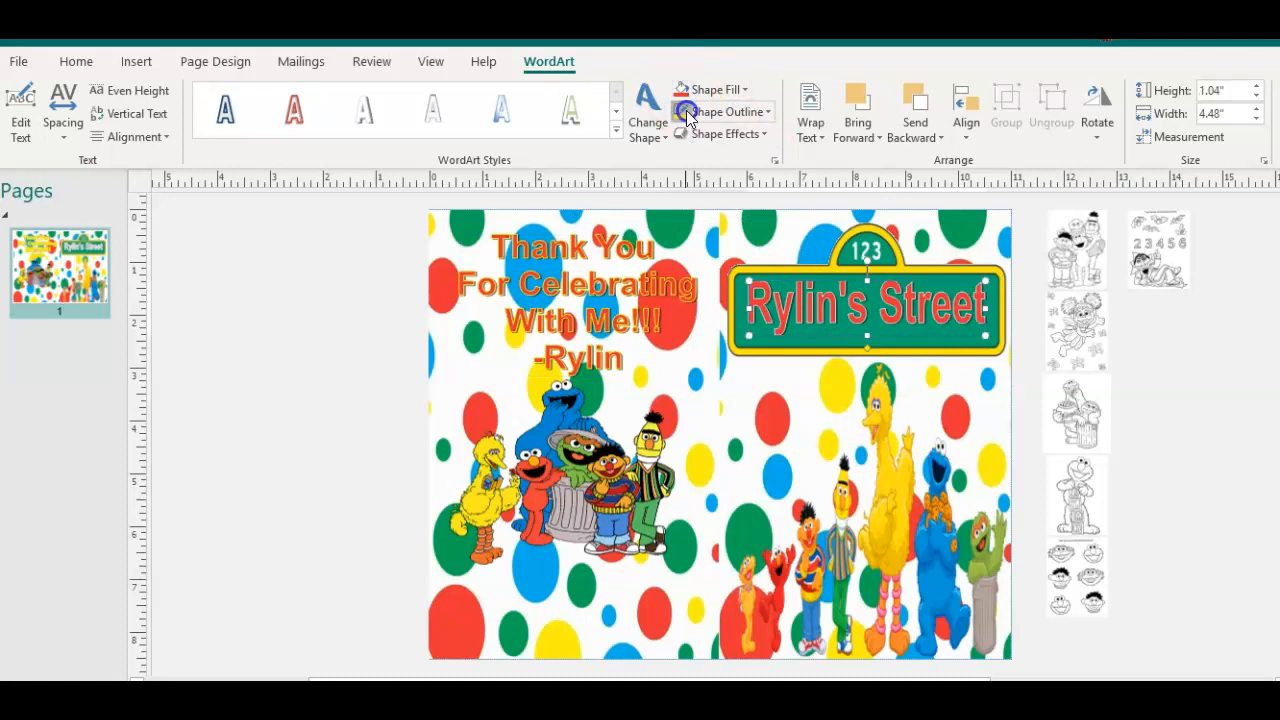
left_click(327, 370)
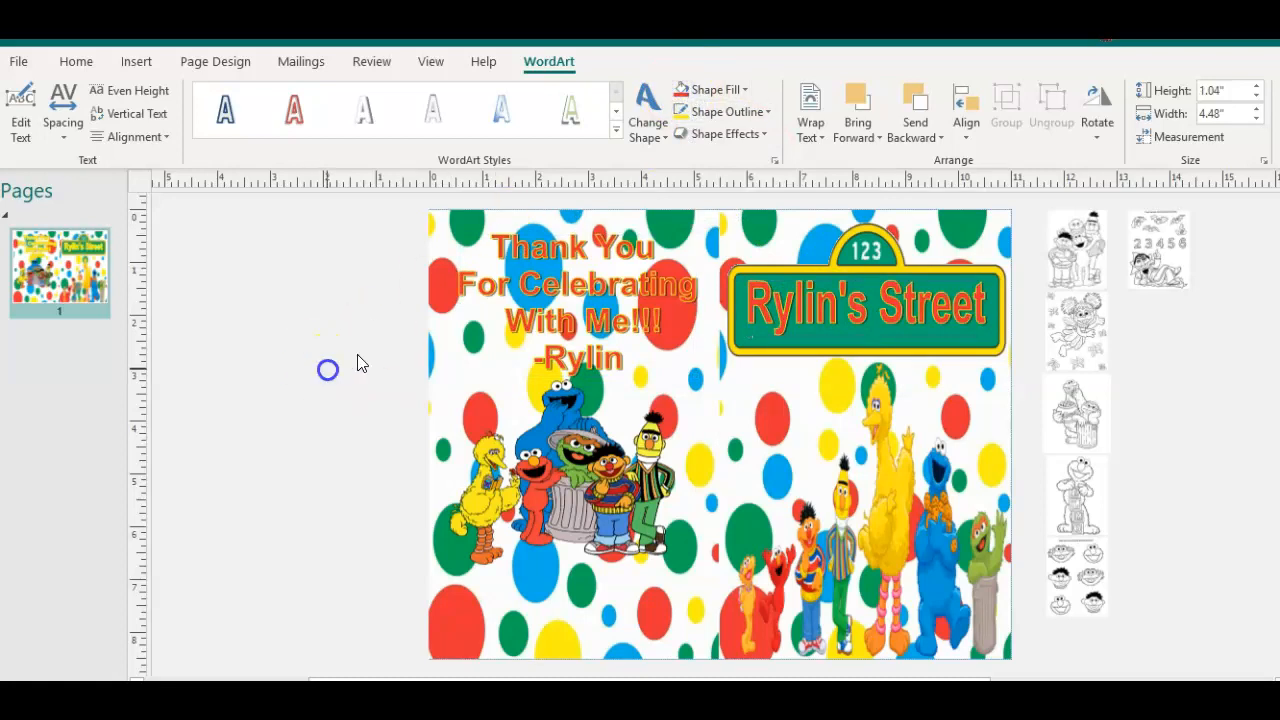
- Paste another copy of the original white title WordArt and set its font to barcode font
right_click(402, 342)
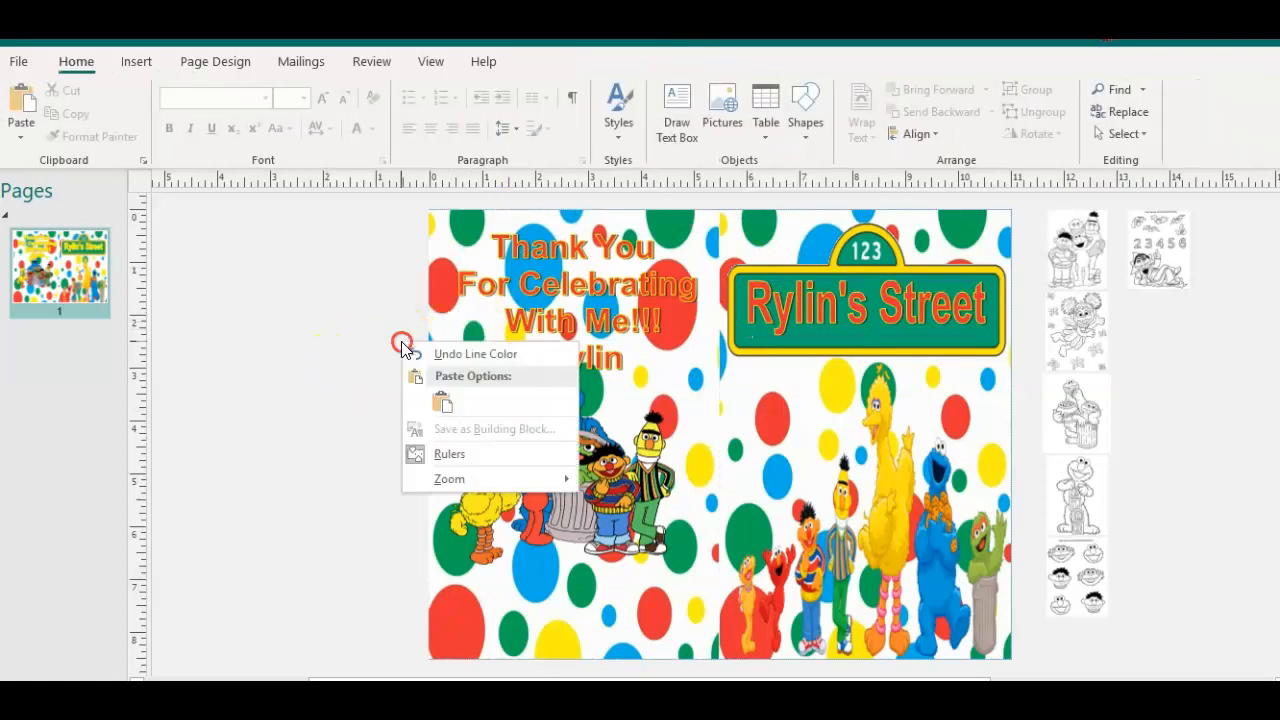
left_click(441, 407)
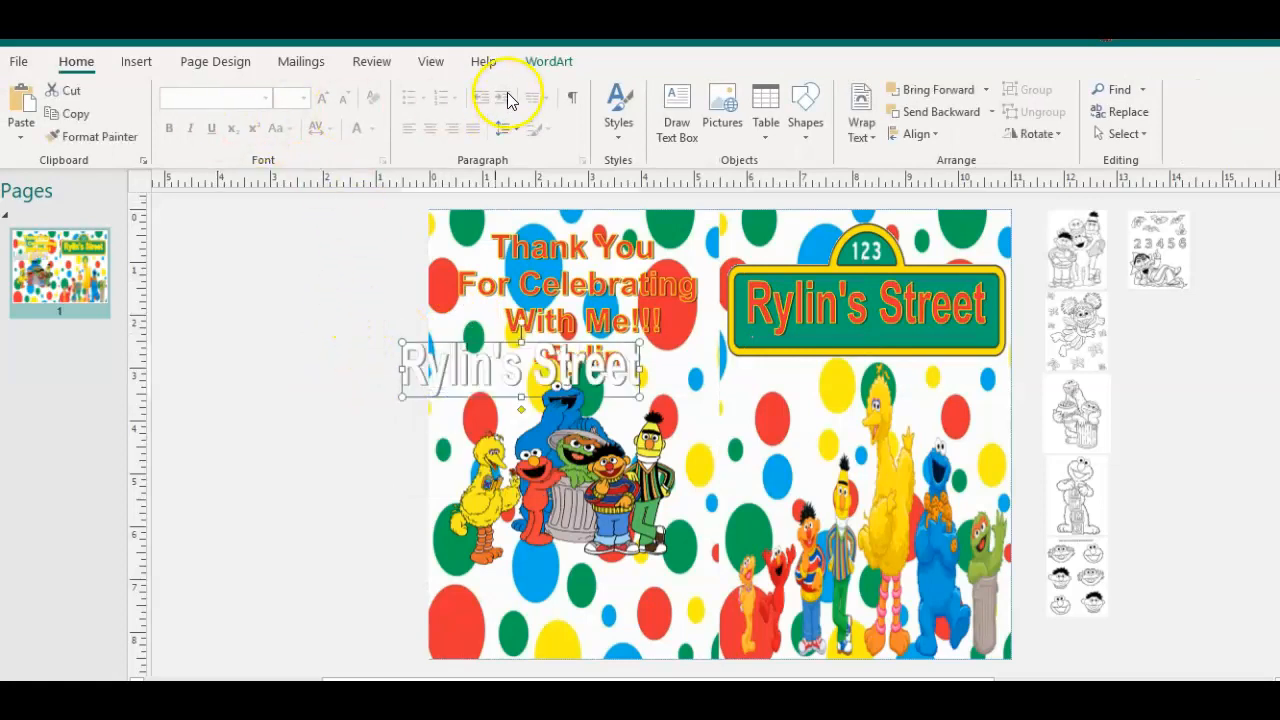
left_click(549, 62)
left_click(21, 115)
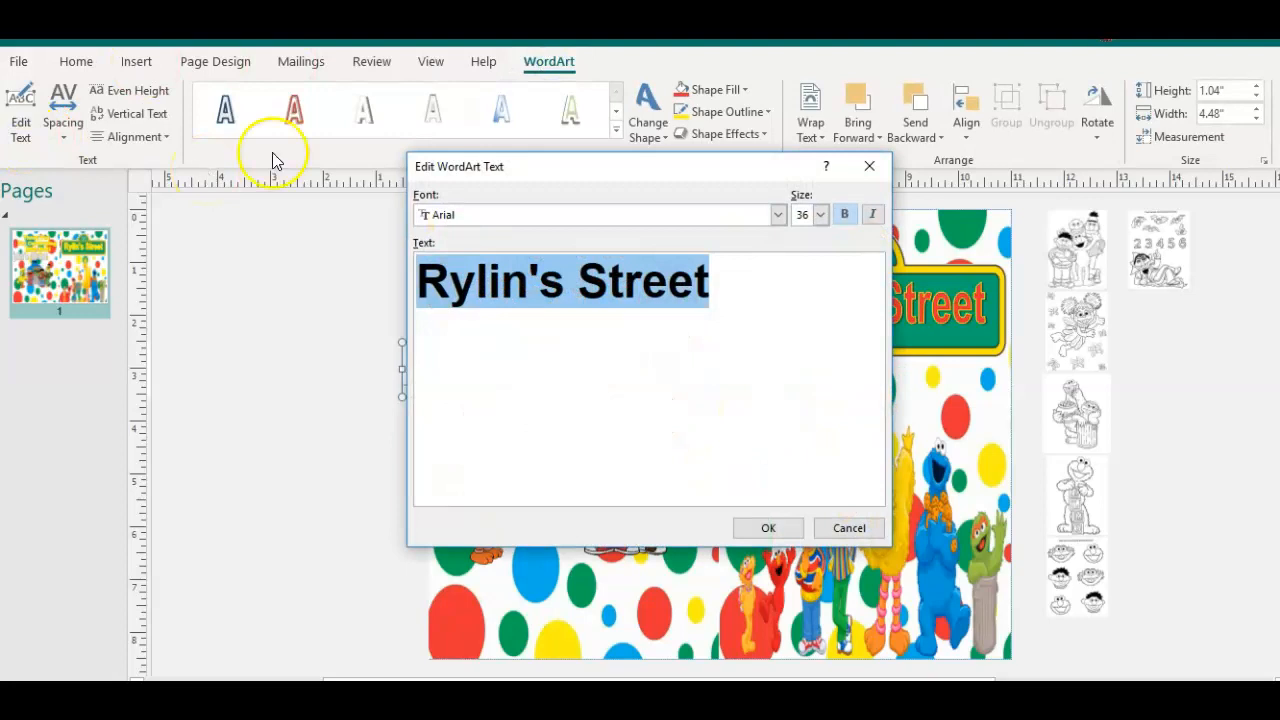
left_click(553, 215)
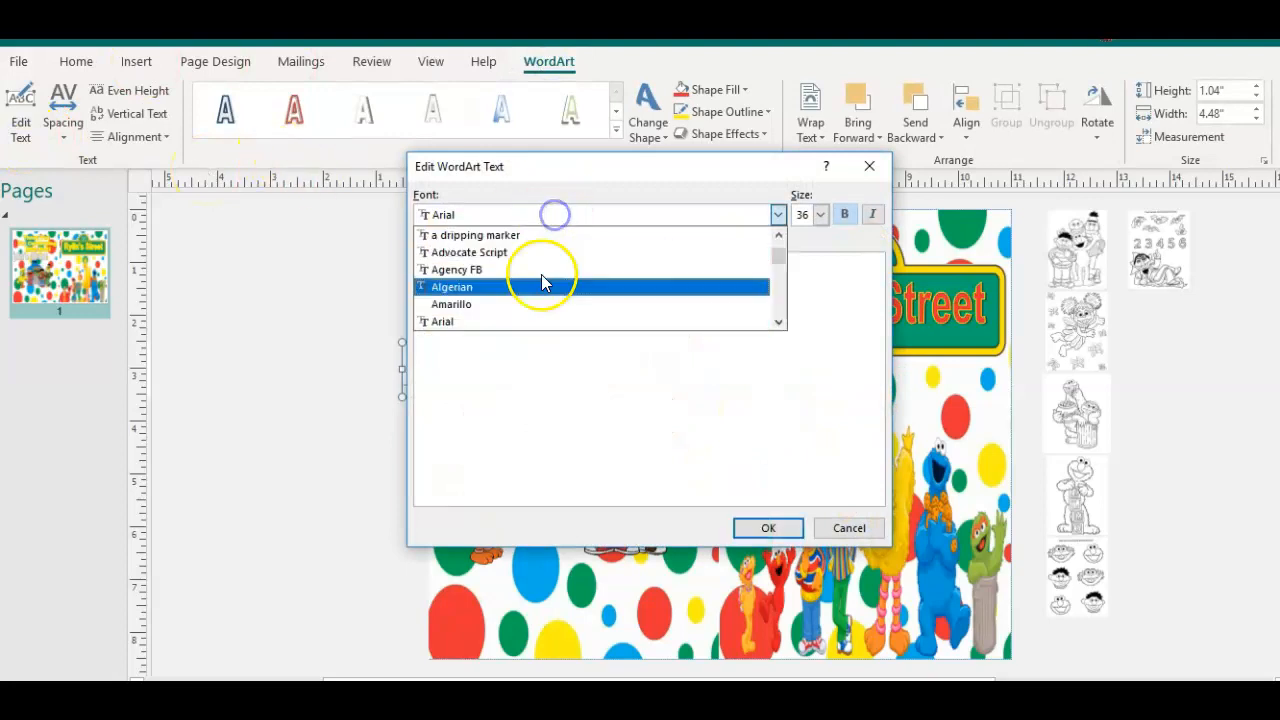
left_click(779, 322)
left_click(780, 323)
left_click(778, 322)
left_click(778, 322)
left_click(778, 322)
left_click(778, 323)
left_click(778, 322)
left_click(657, 285)
- Replace the barcode WordArt's text with "UN4GETTABLEKREATIONZ"
left_click(375, 284)
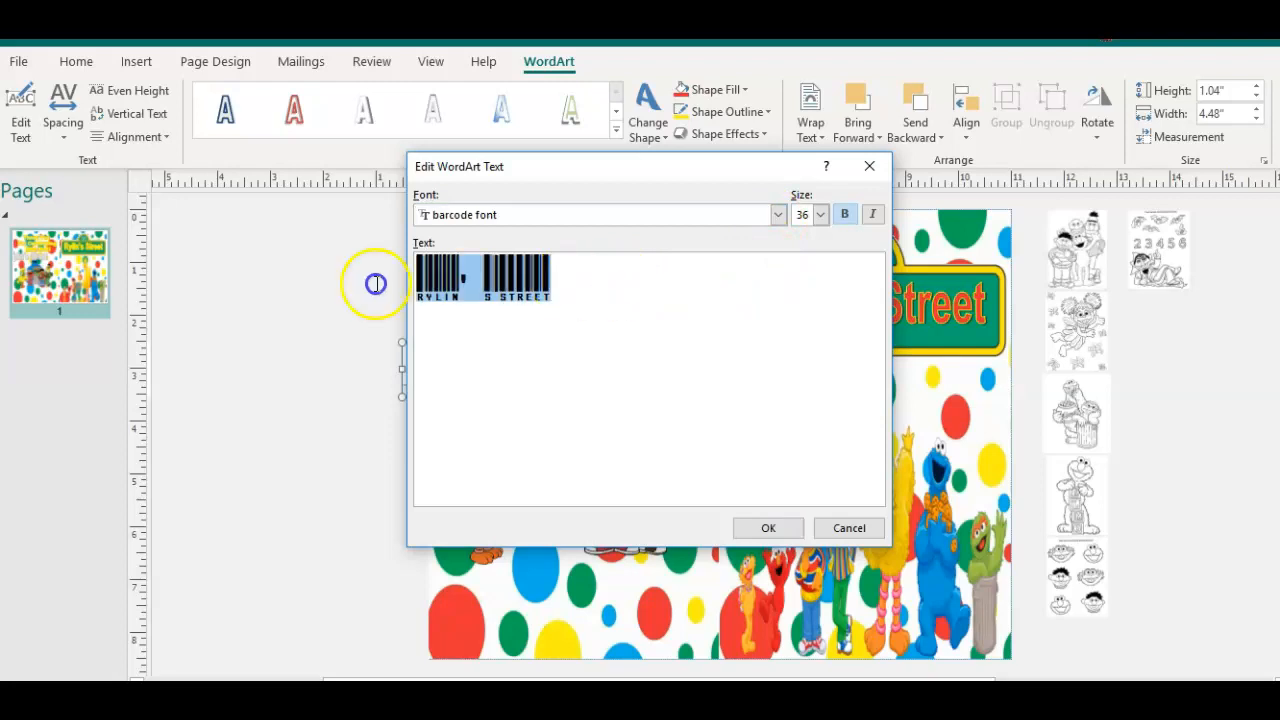
type("UN4GETTABLEKREATIONZ")
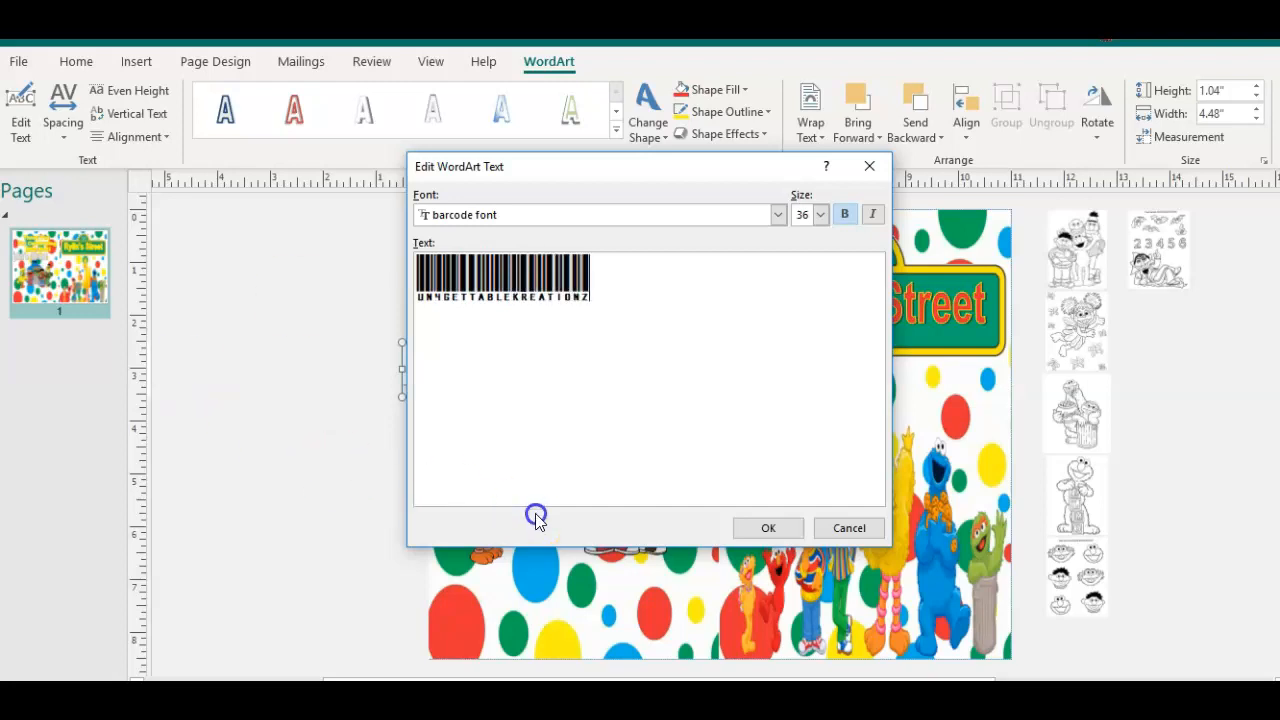
left_click(768, 528)
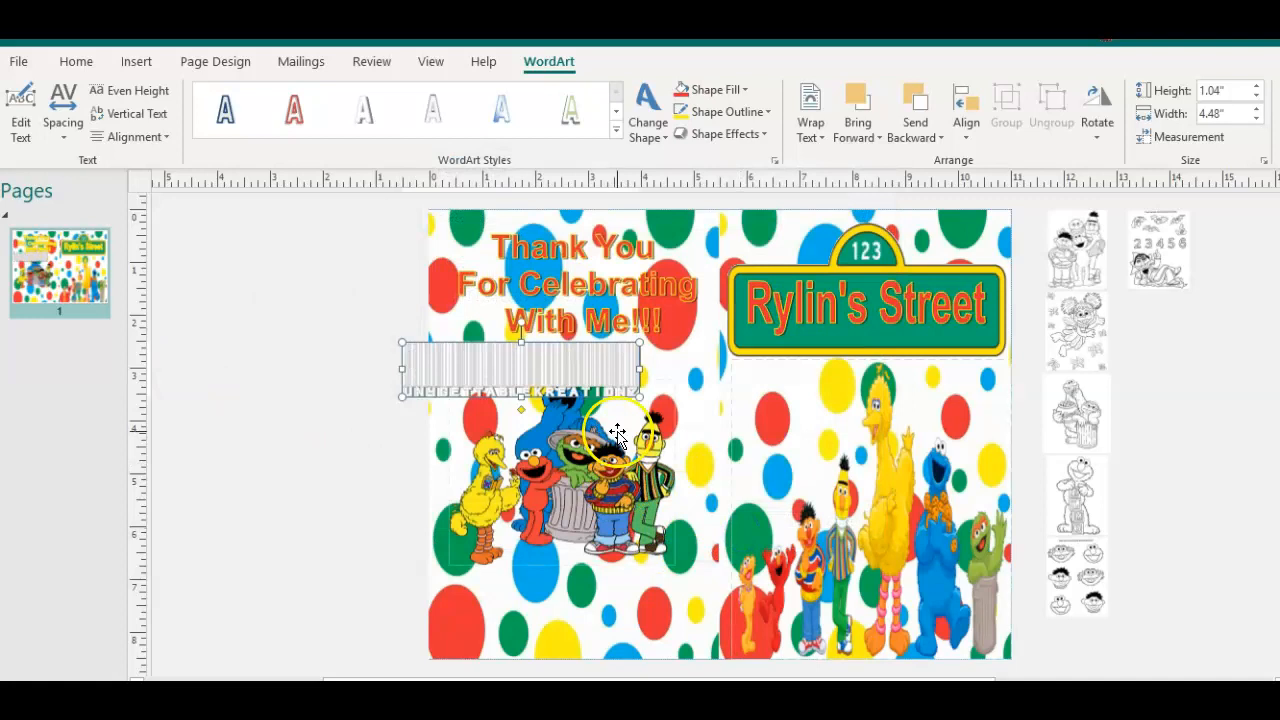
- Move the barcode WordArt below the characters on the left-hand cover and give it a red fill, yellow outline and no shadow
left_click_drag(611, 371, 670, 597)
left_click(730, 134)
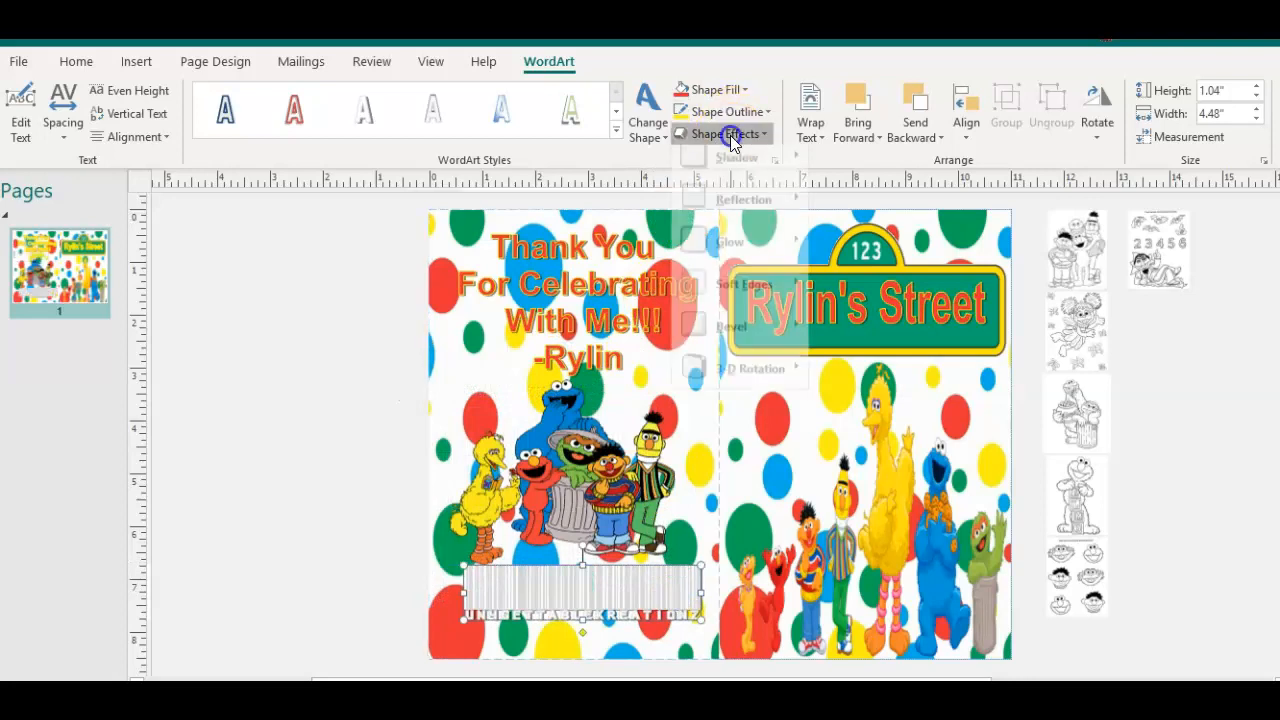
mouse_move(756, 166)
left_click(836, 198)
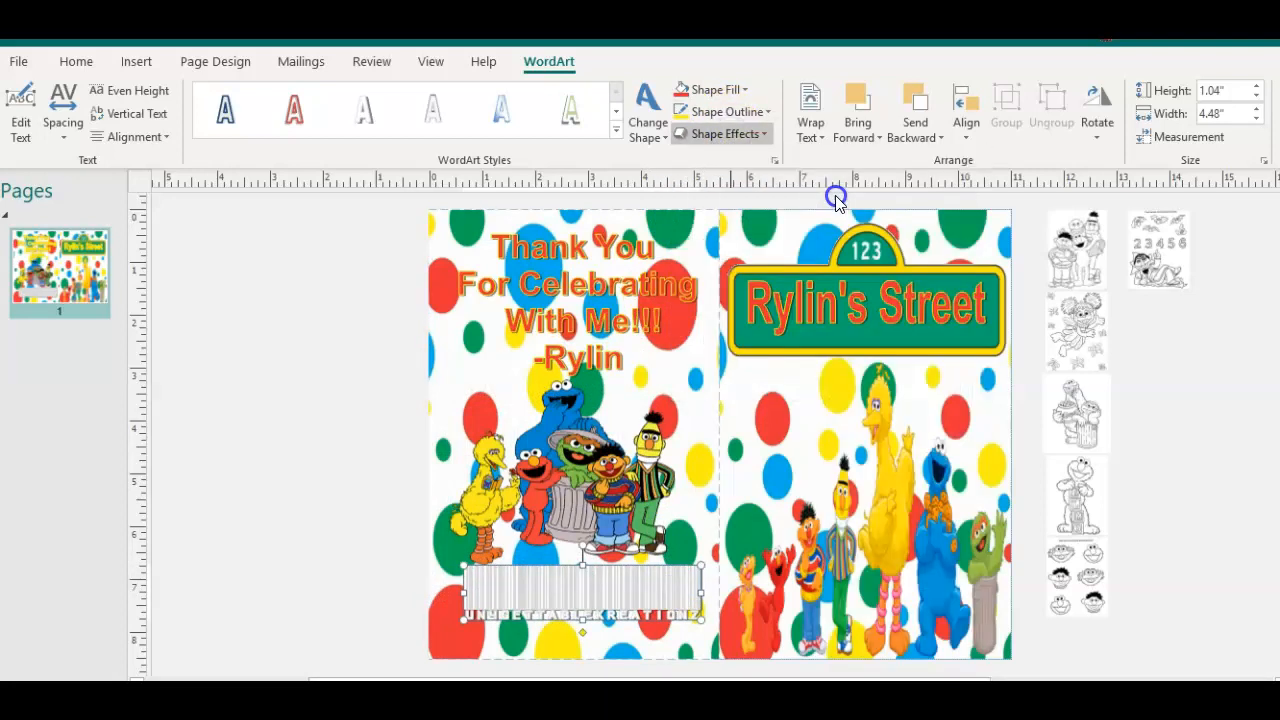
left_click(679, 92)
left_click(679, 111)
- Narrow the barcode WordArt to about 2.52" wide and place it in the lower-left corner of the left-hand cover
left_click(592, 525)
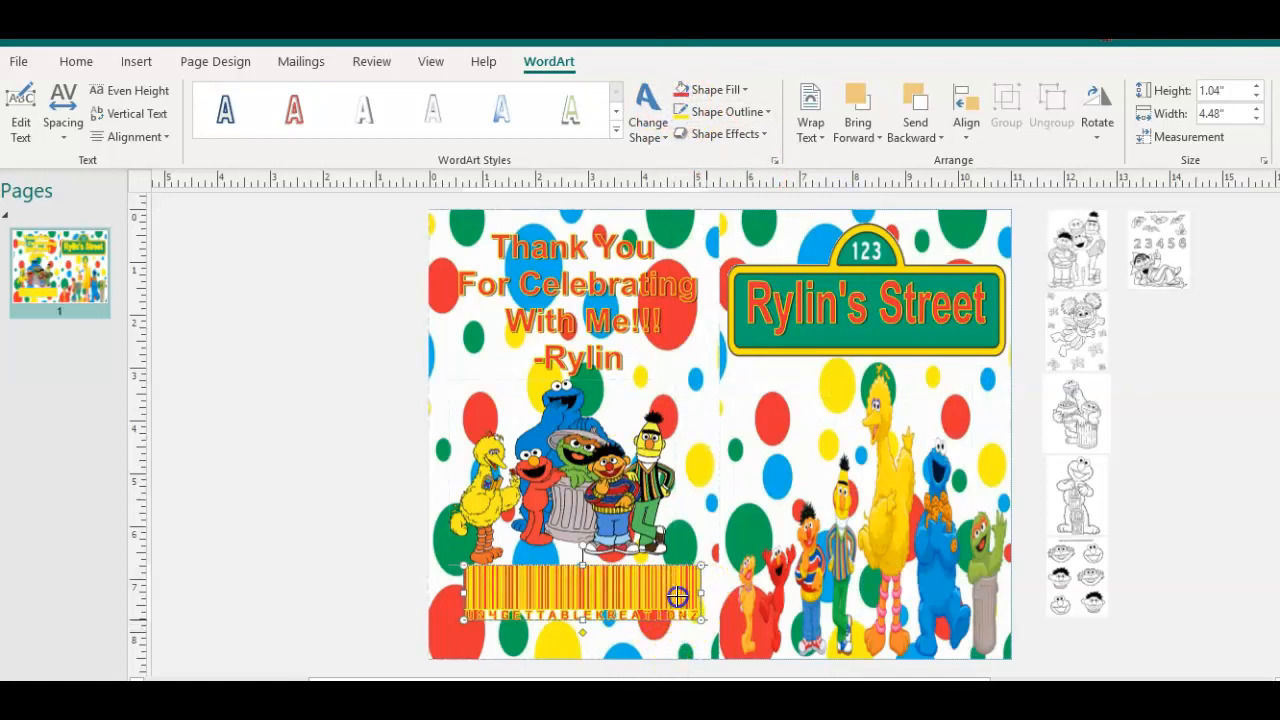
left_click_drag(595, 602, 512, 630)
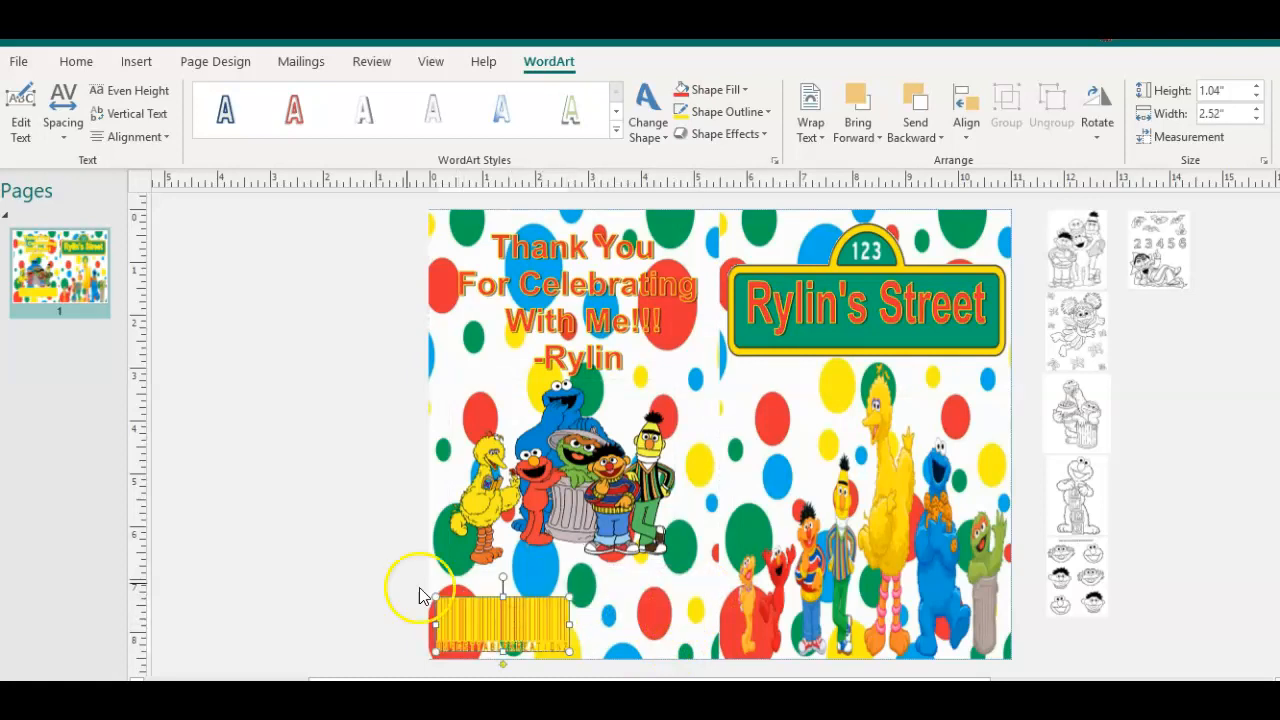
left_click(339, 577)
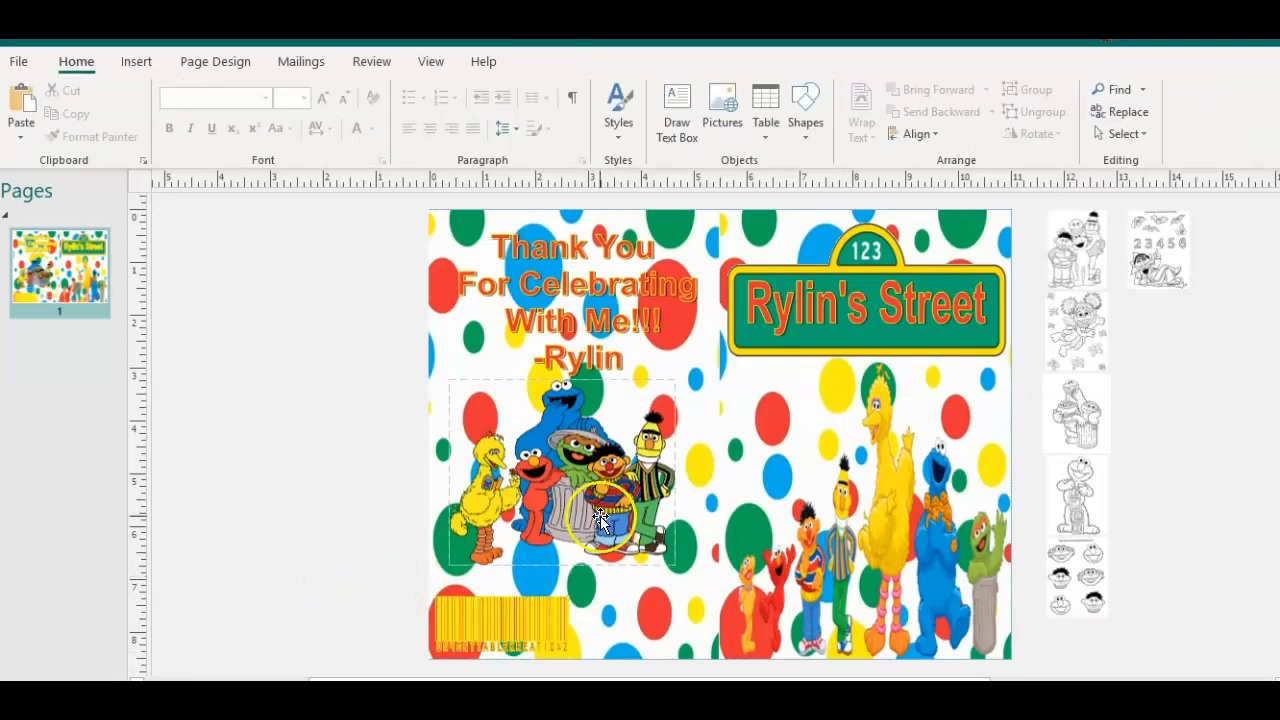
- Insert a blank second page after the cover page
left_click(140, 62)
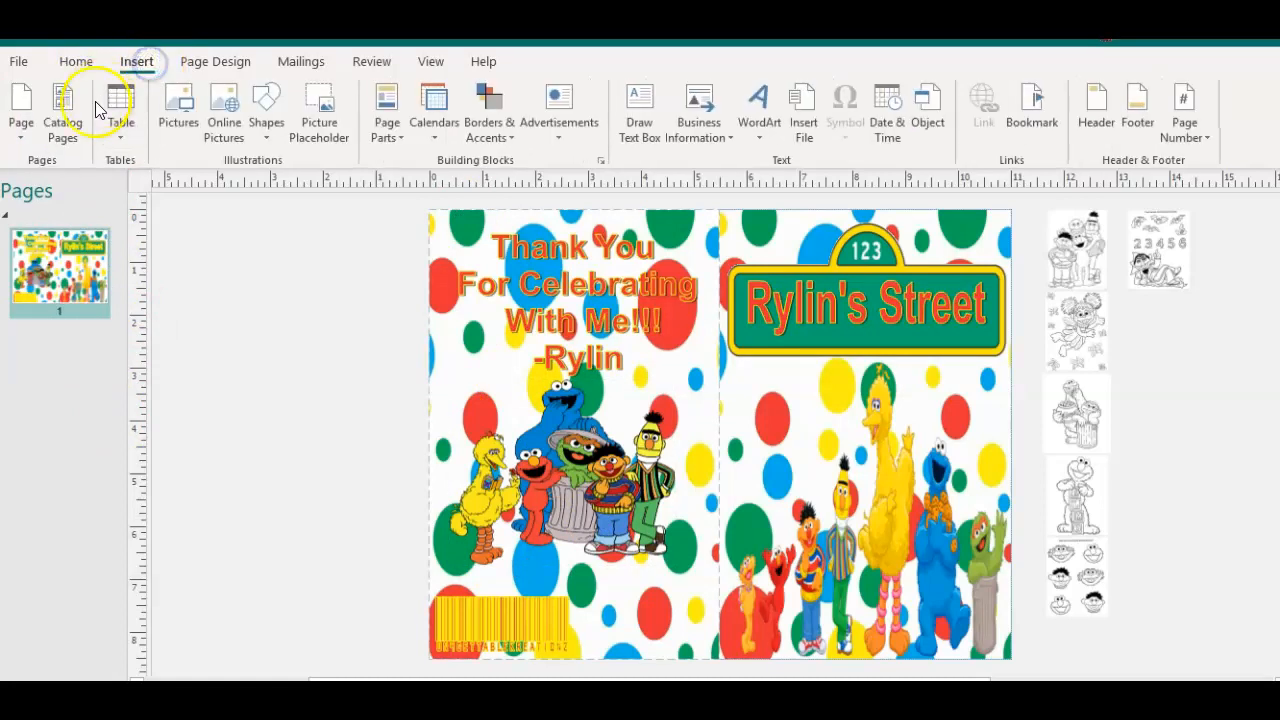
left_click(21, 122)
left_click(60, 162)
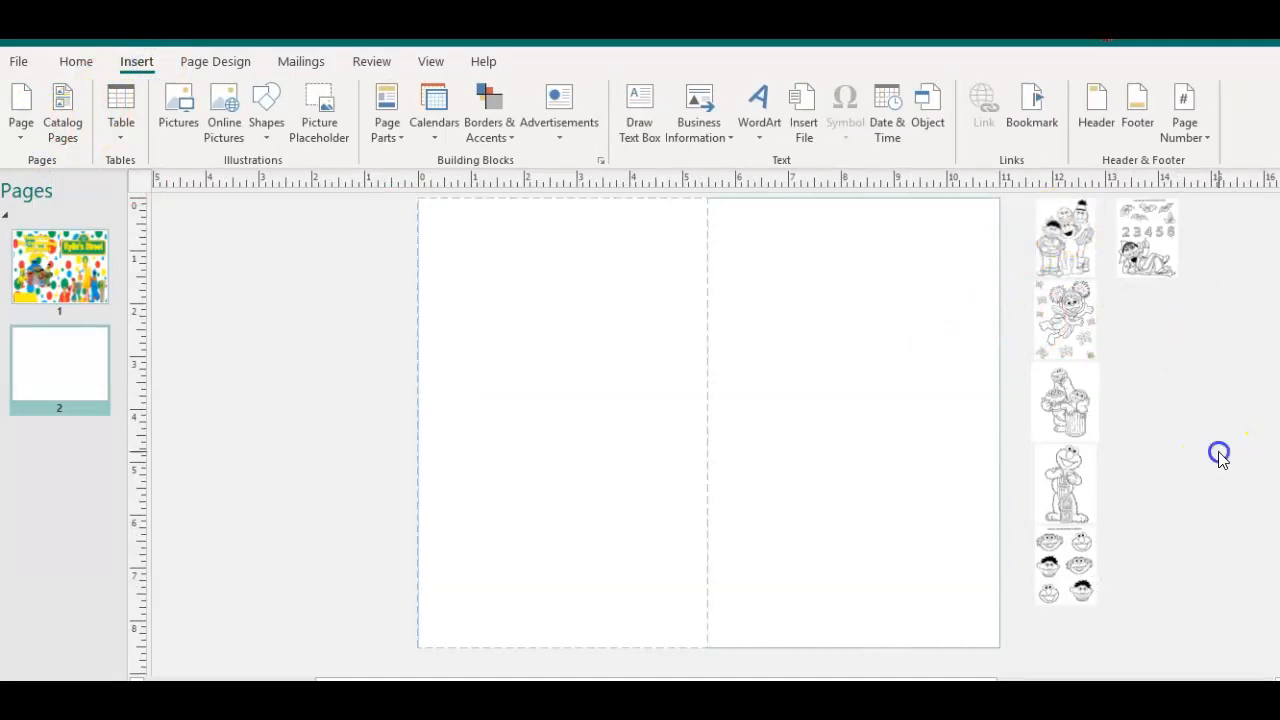
- Resize the group picture of four characters to 8.5" high by 5.5" wide without locked aspect ratio and place it on page 2's left half
left_click(66, 306)
left_click(57, 363)
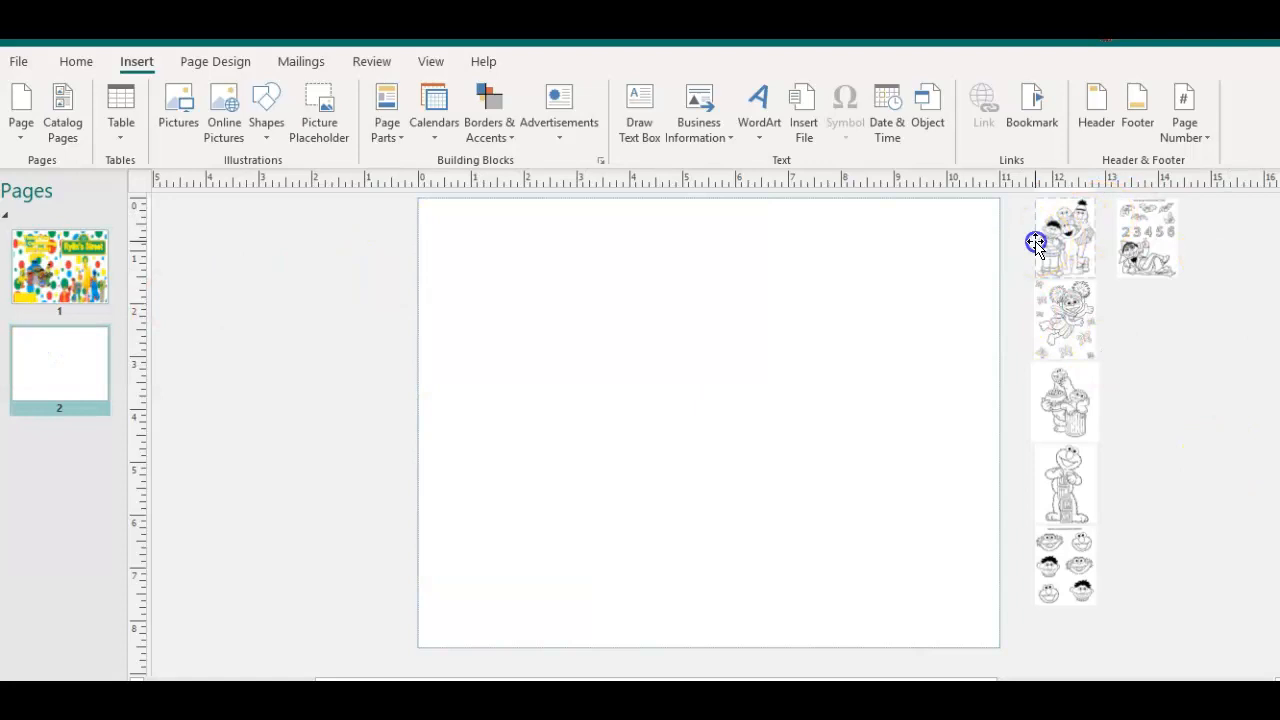
left_click(1036, 243)
left_click(545, 61)
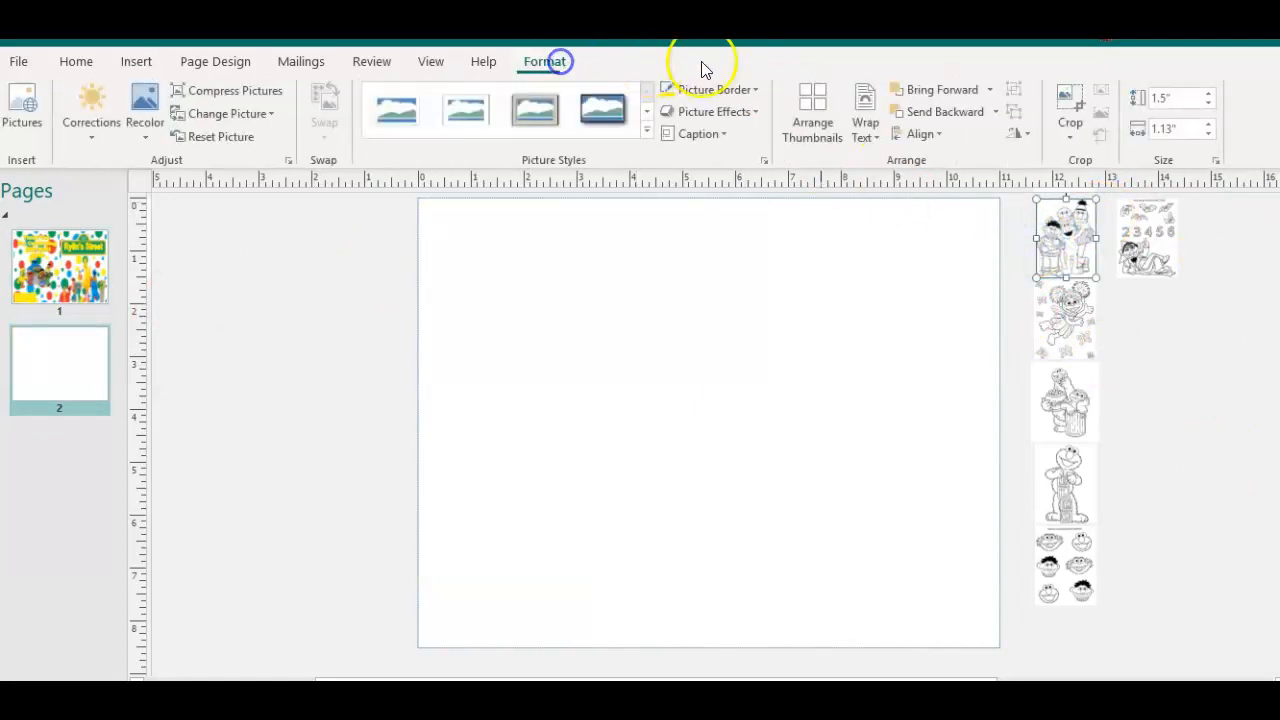
left_click(1217, 161)
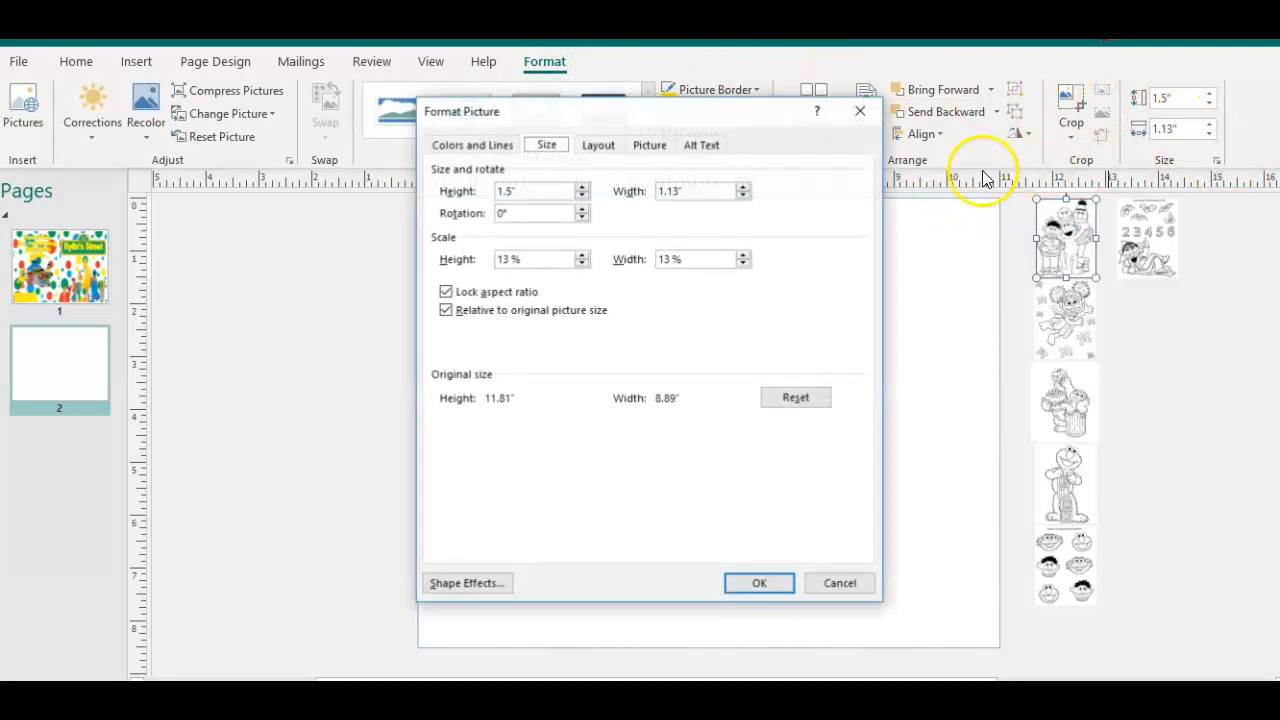
left_click(446, 291)
left_click(538, 190)
left_click_drag(536, 190, 463, 180)
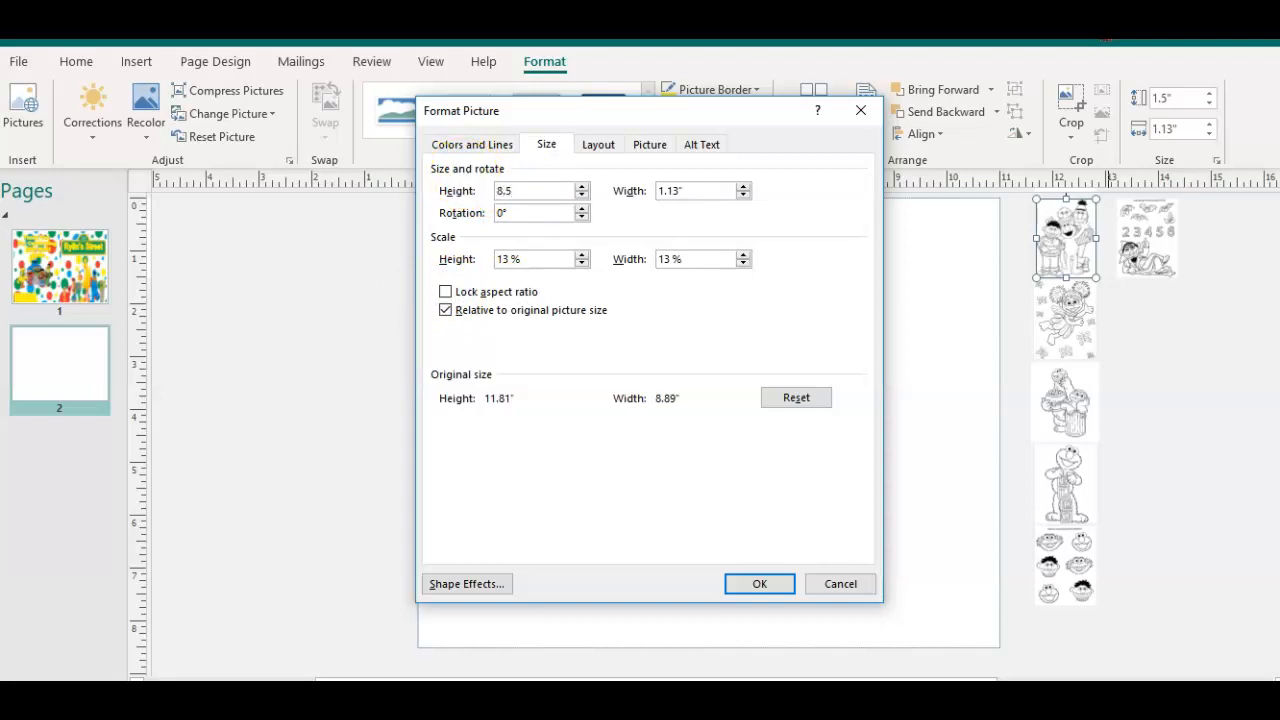
key("Return")
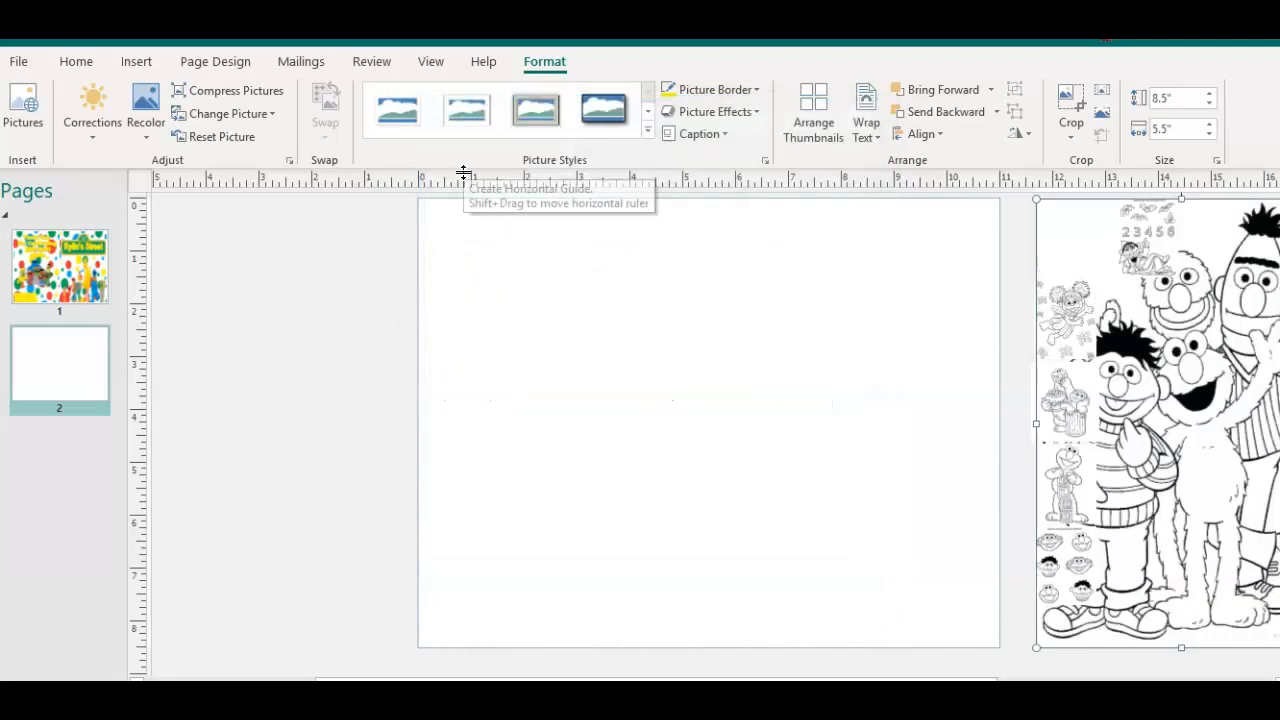
left_click_drag(1258, 360, 601, 357)
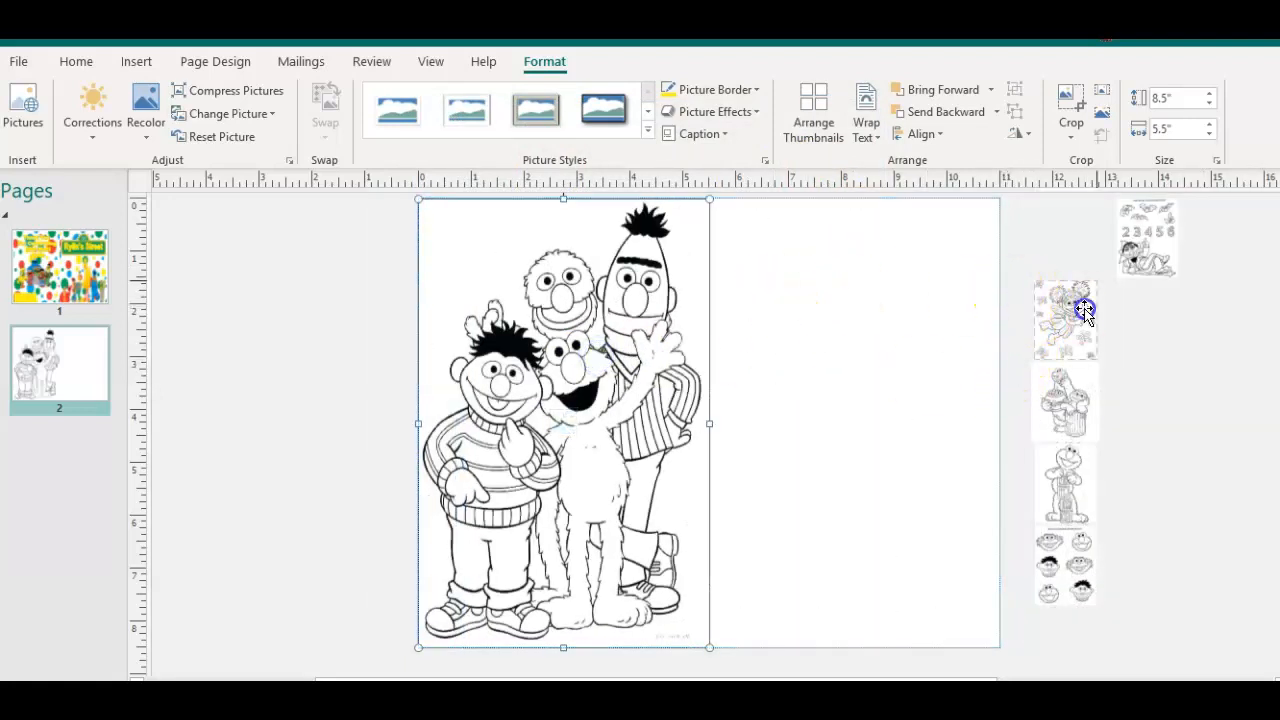
- Resize the fairy-and-butterflies picture to 8.5" high by 5.5" wide without locked aspect ratio and place it on page 2's right half
left_click(1077, 310)
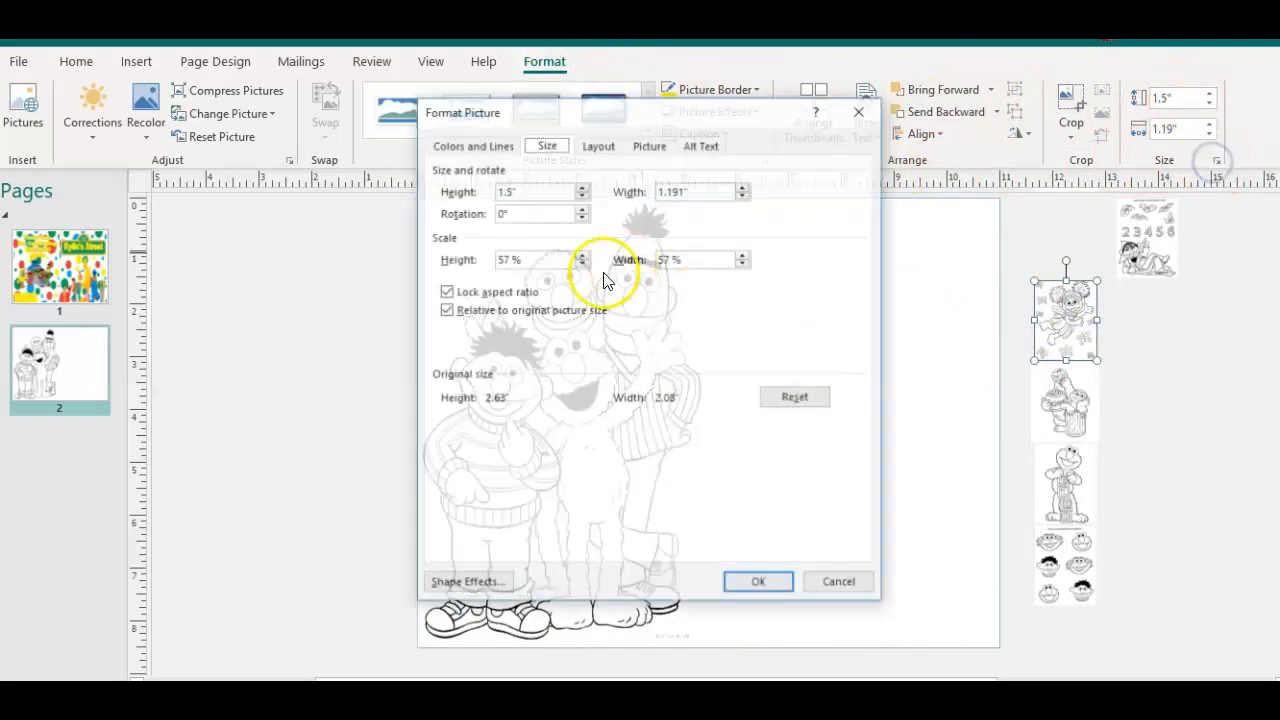
left_click(445, 291)
left_click(505, 193)
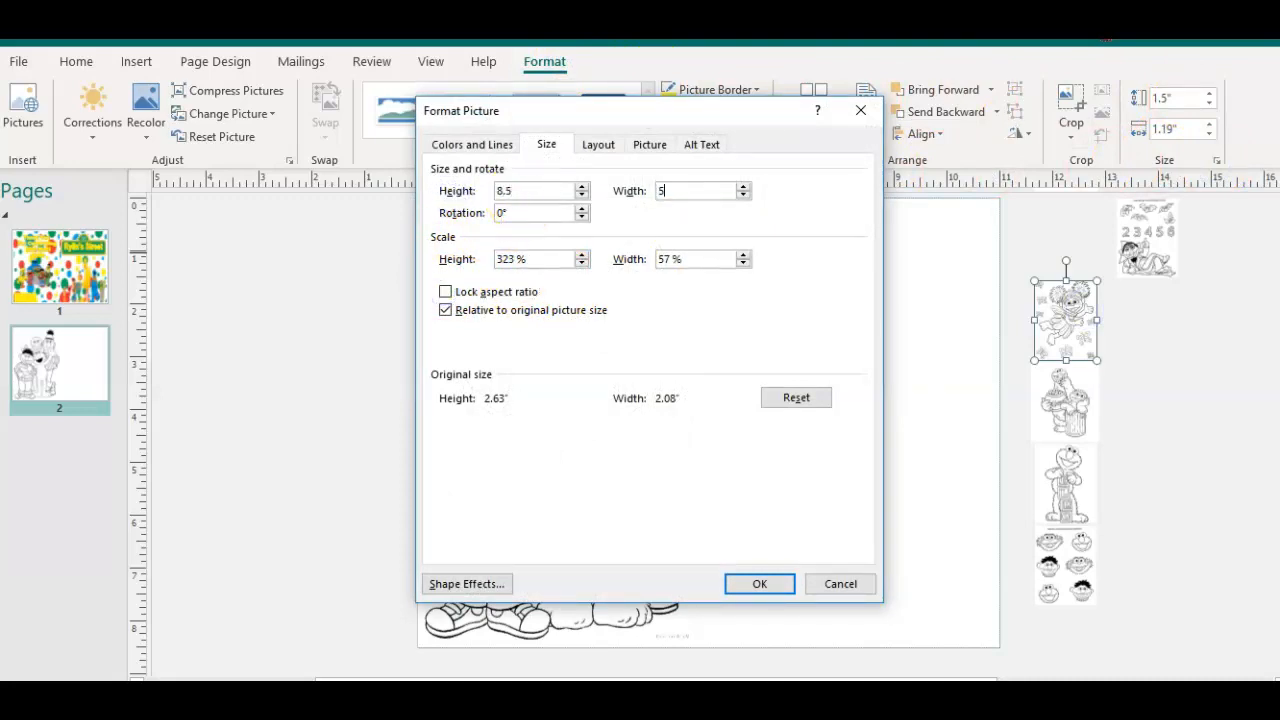
key("Return")
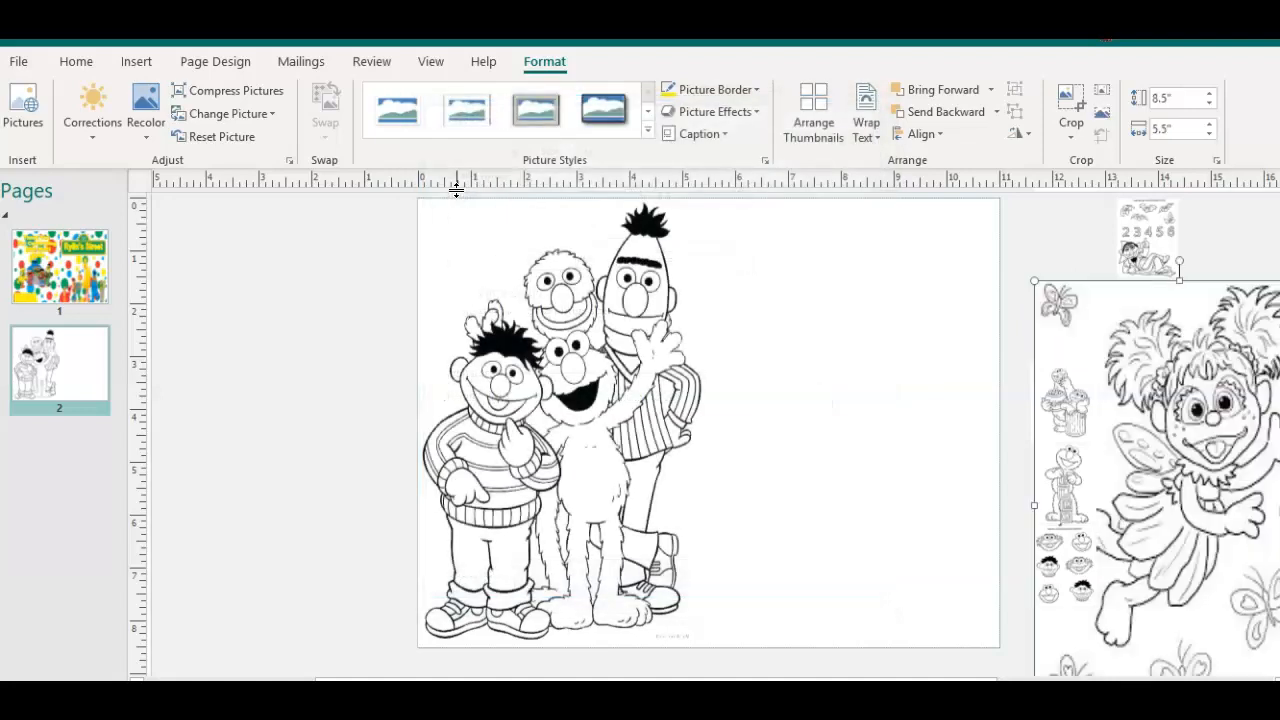
left_click_drag(1116, 347, 763, 260)
left_click(801, 266)
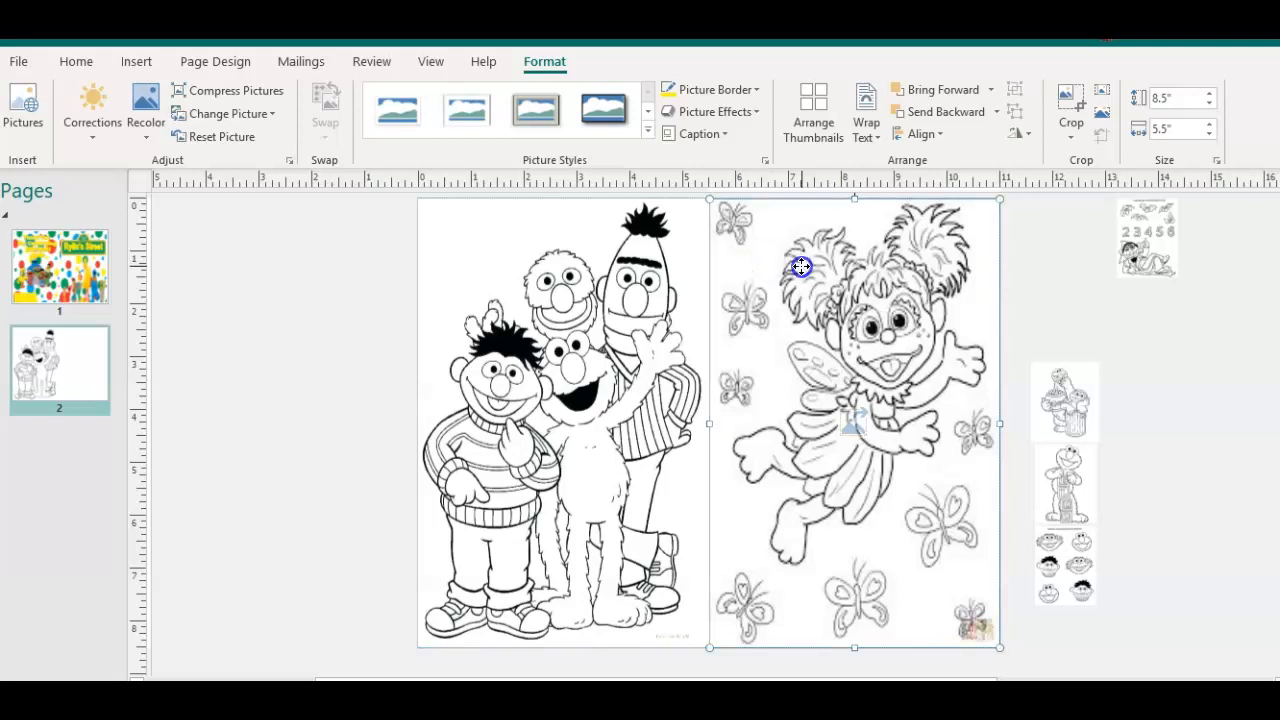
left_click(1054, 279)
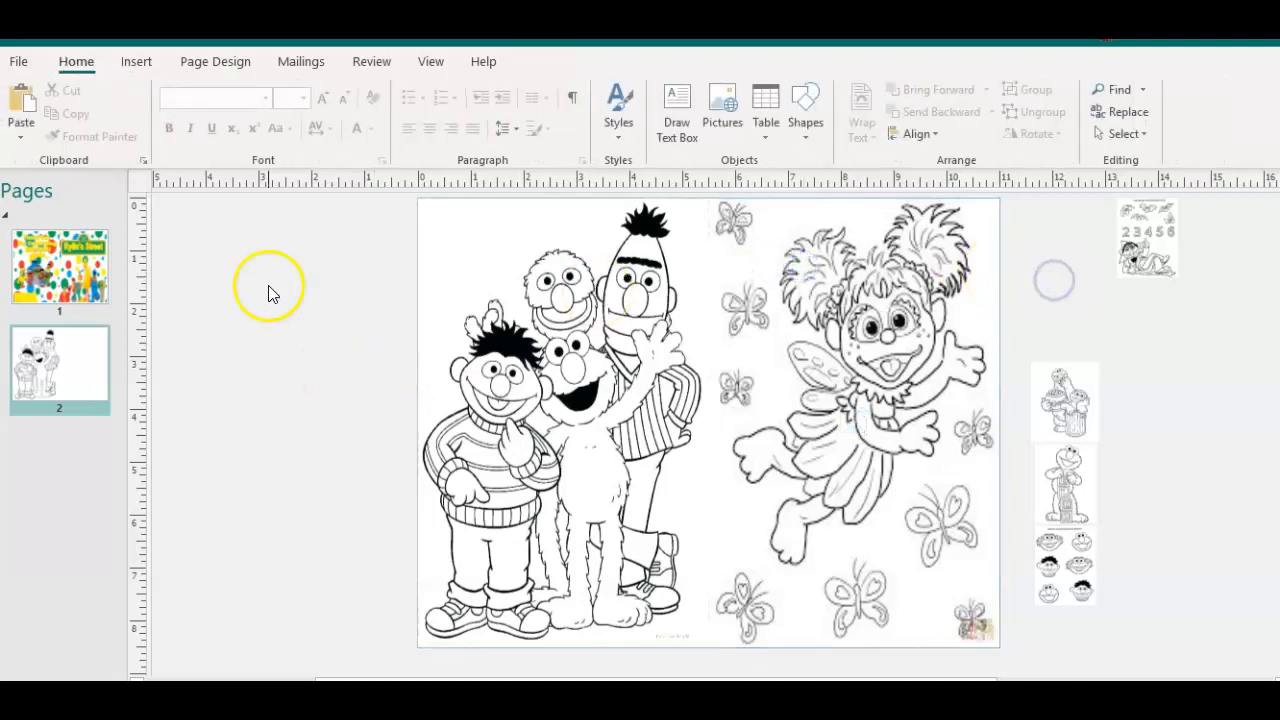
- Insert a blank third page after the group and fairy coloring page
left_click(136, 61)
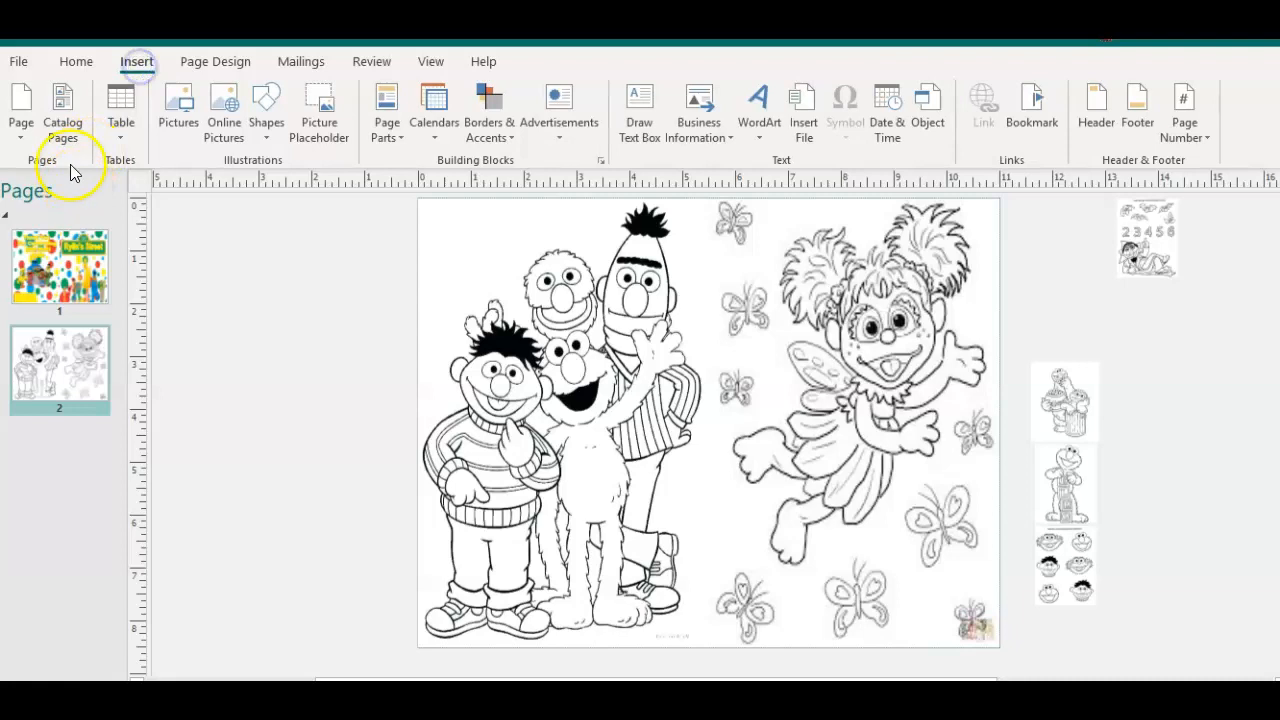
left_click(15, 128)
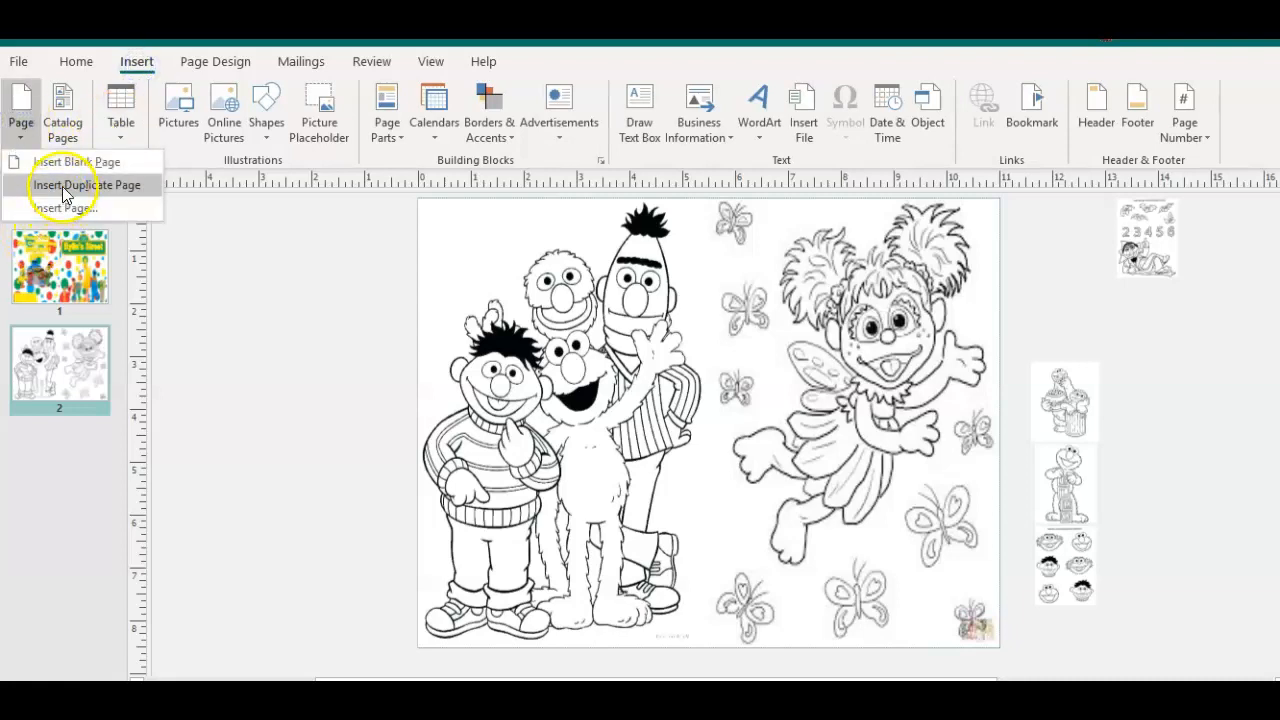
left_click(78, 165)
- Resize the Cookie Monster and Oscar picture to 8.5" by 5.5" wide with aspect ratio unlocked and place it on page 3's left half
left_click(1082, 386)
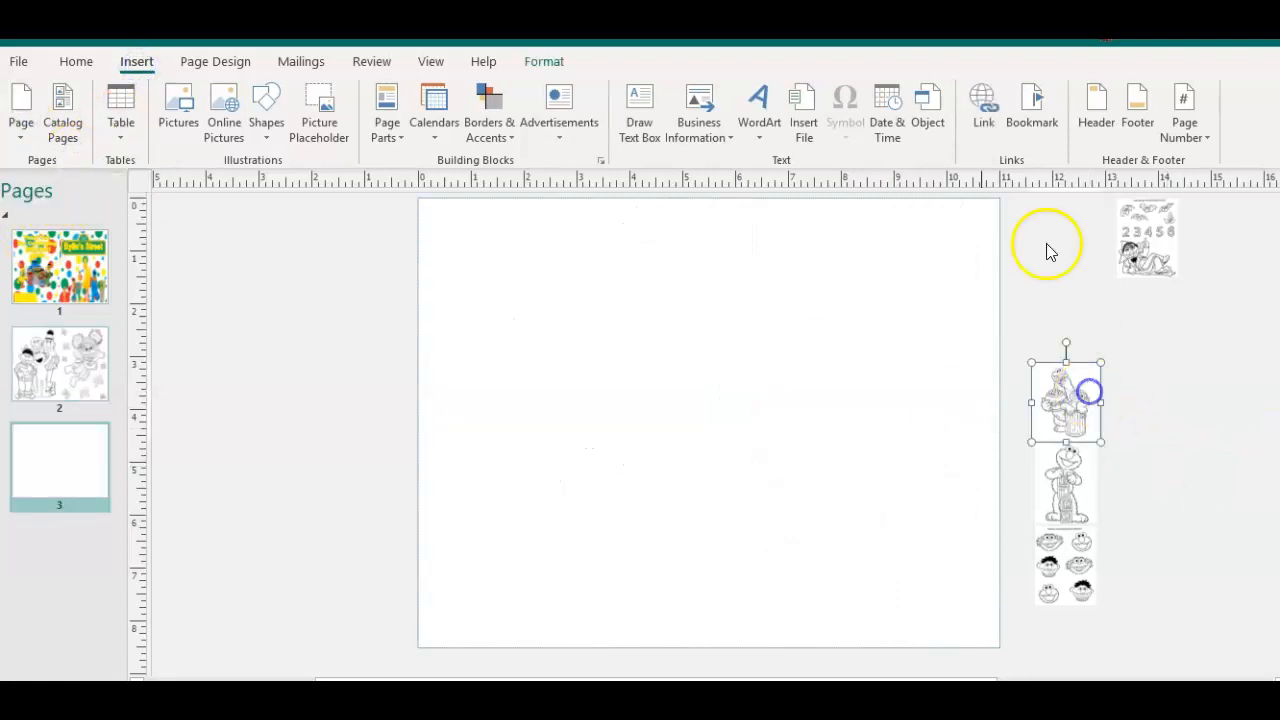
left_click(544, 61)
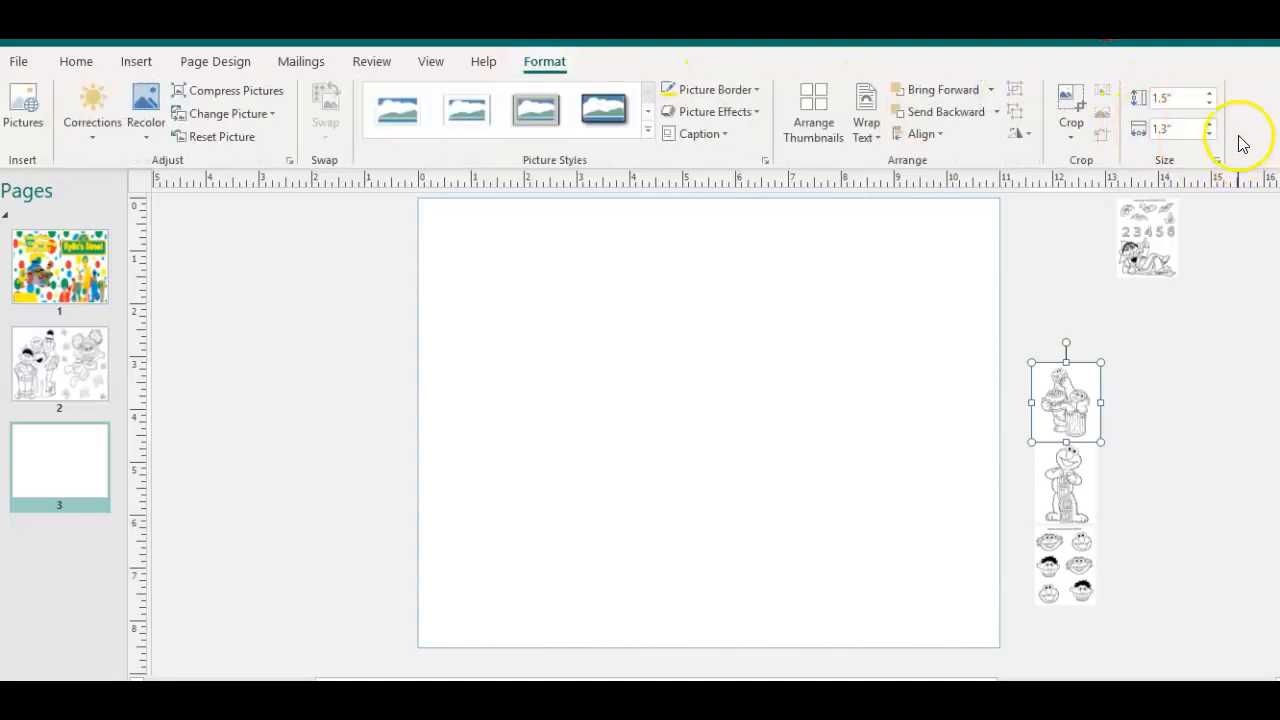
left_click(1216, 161)
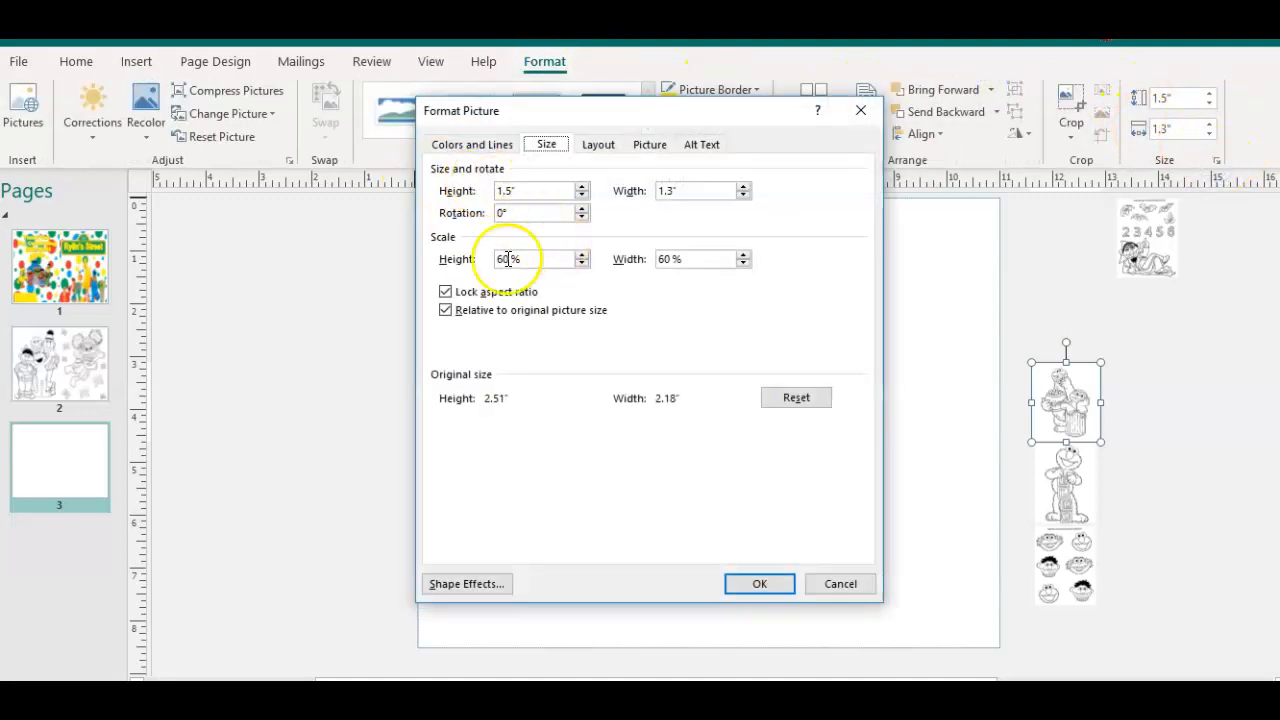
left_click(447, 292)
double_click(529, 191)
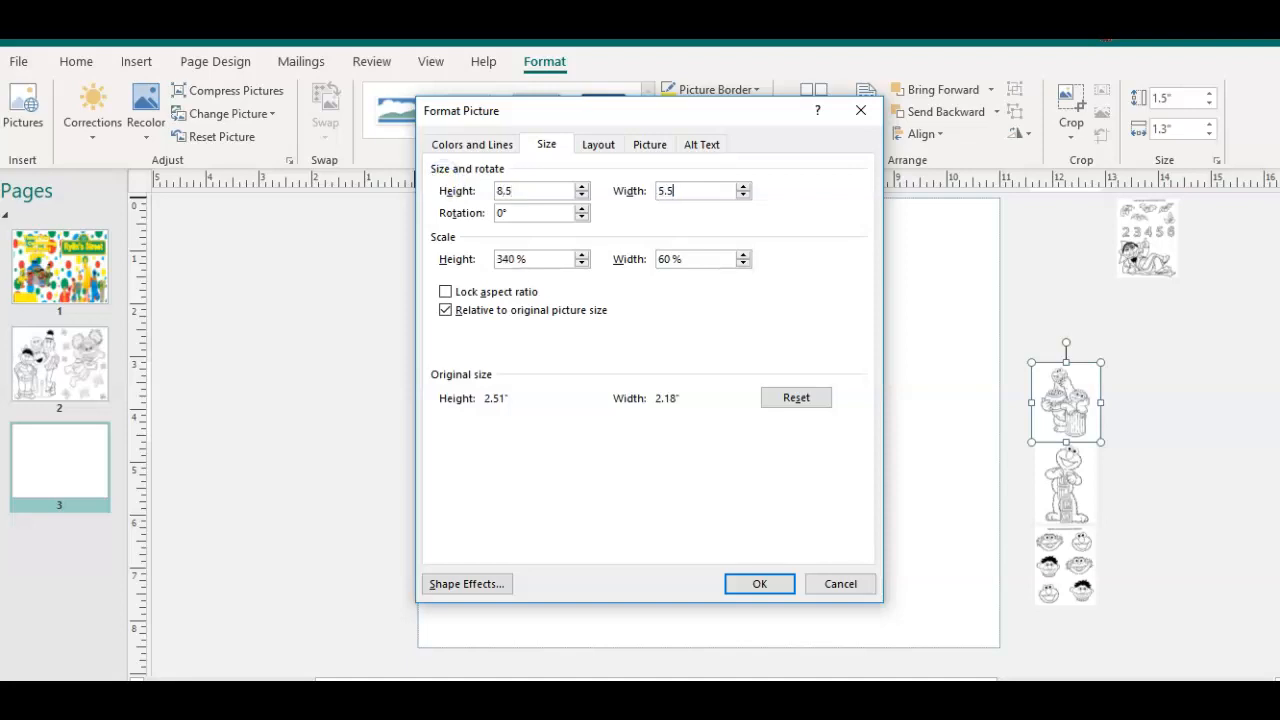
key("Return")
left_click_drag(1109, 391, 542, 216)
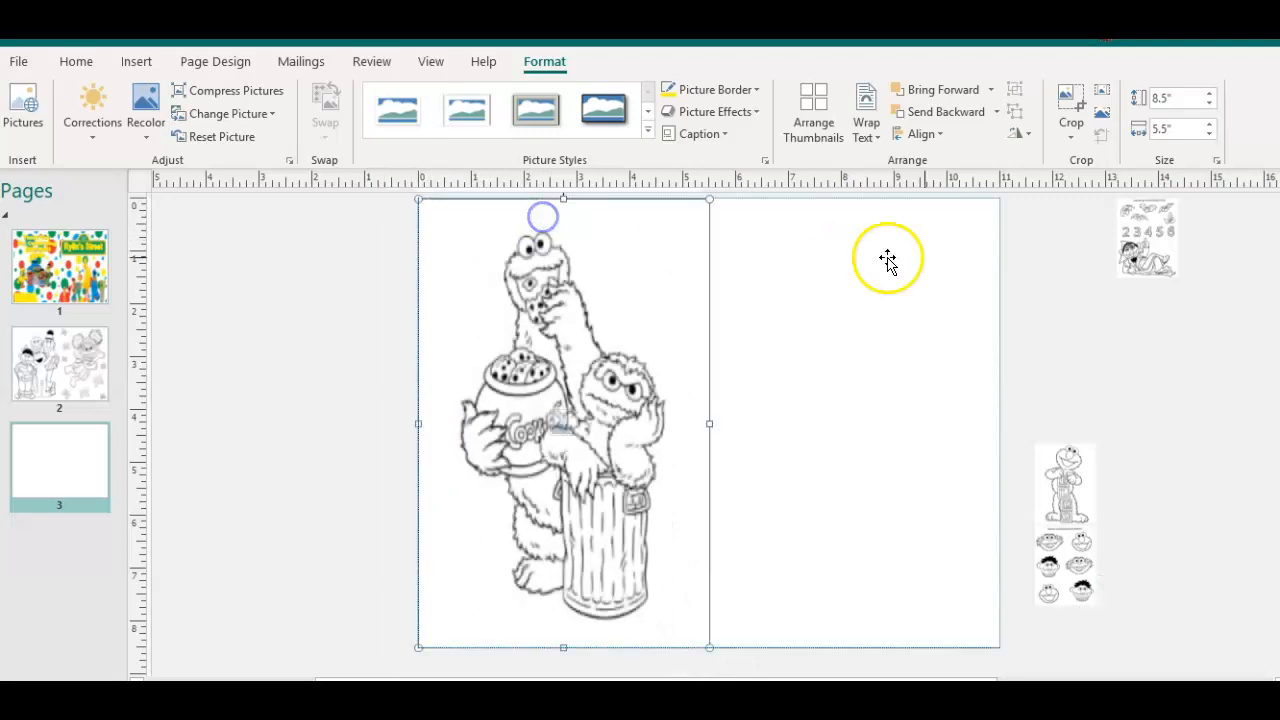
- Resize the Elmo blocks picture to 8.5" high by 5.5" wide with aspect ratio unlocked and place it on page 3's right half
left_click(1129, 245)
left_click(1082, 492)
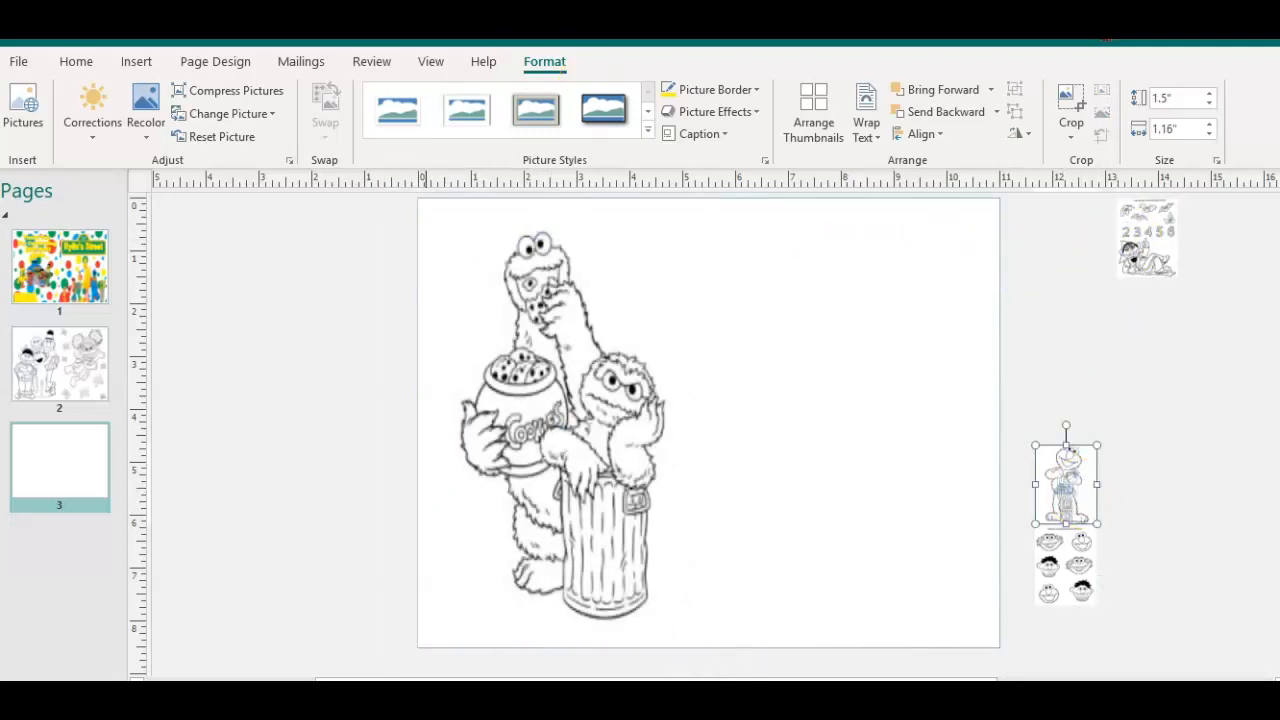
left_click(547, 62)
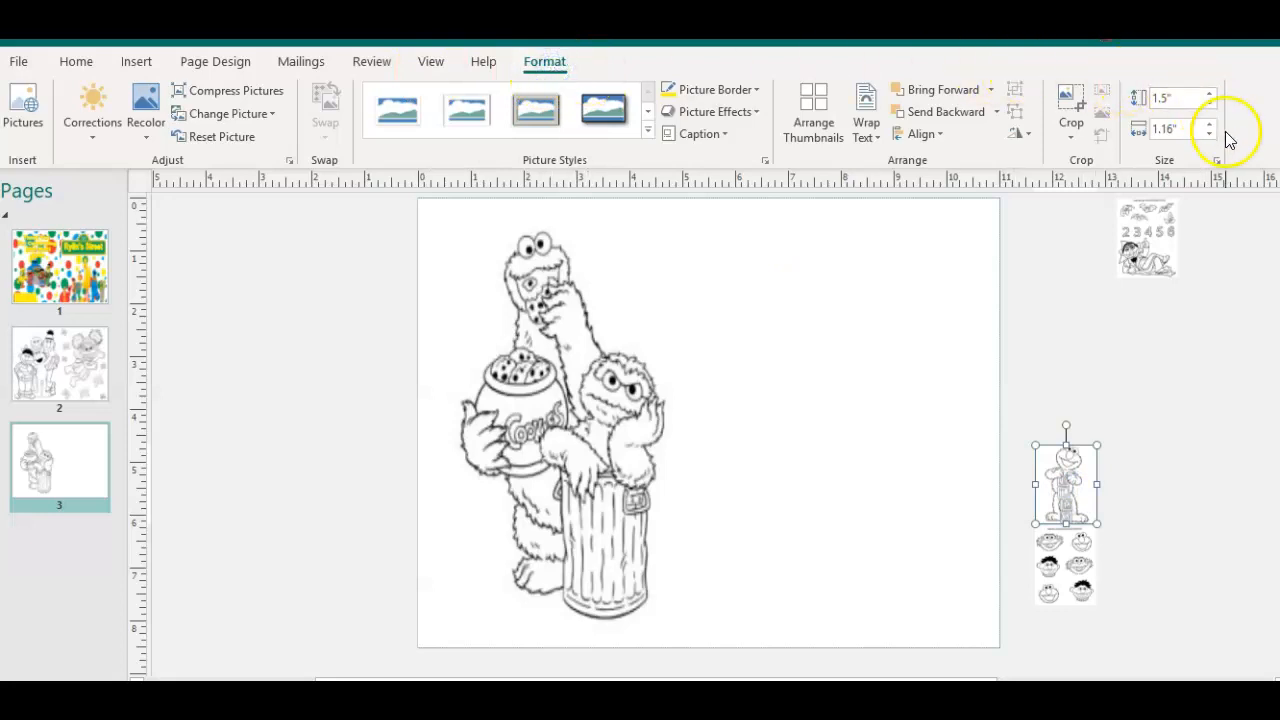
left_click(1217, 160)
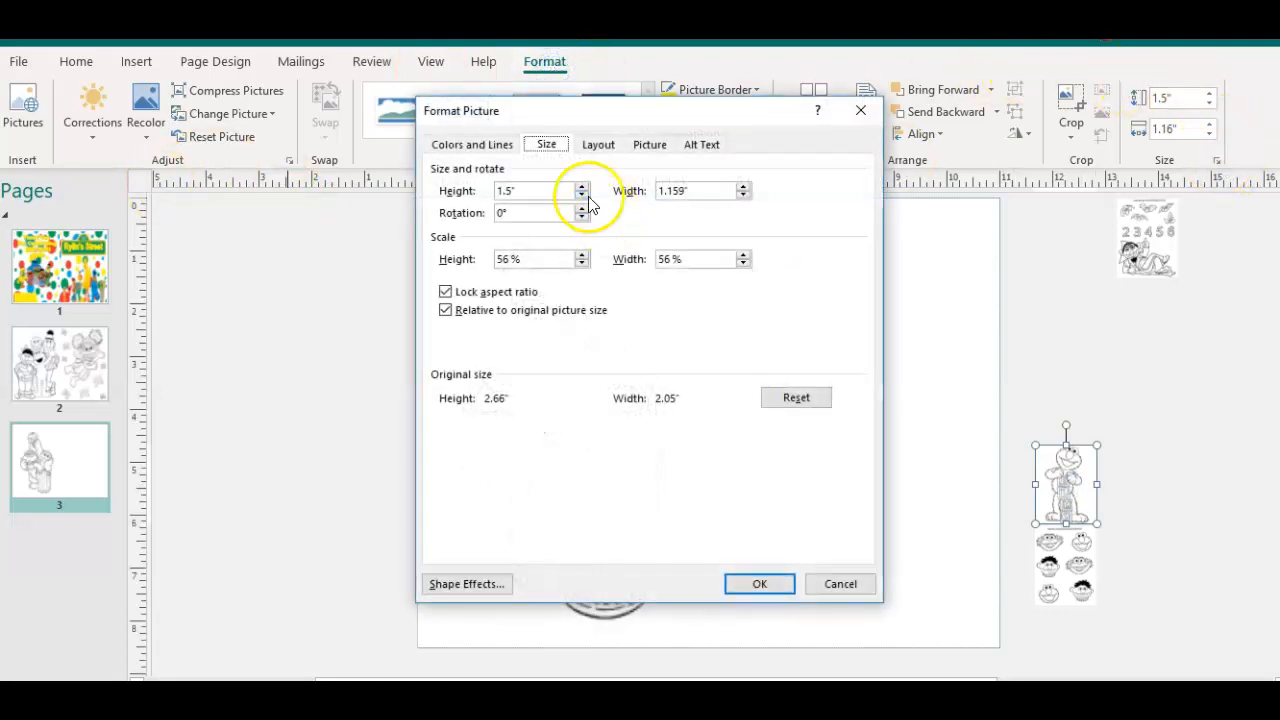
left_click(453, 293)
left_click_drag(523, 191, 430, 190)
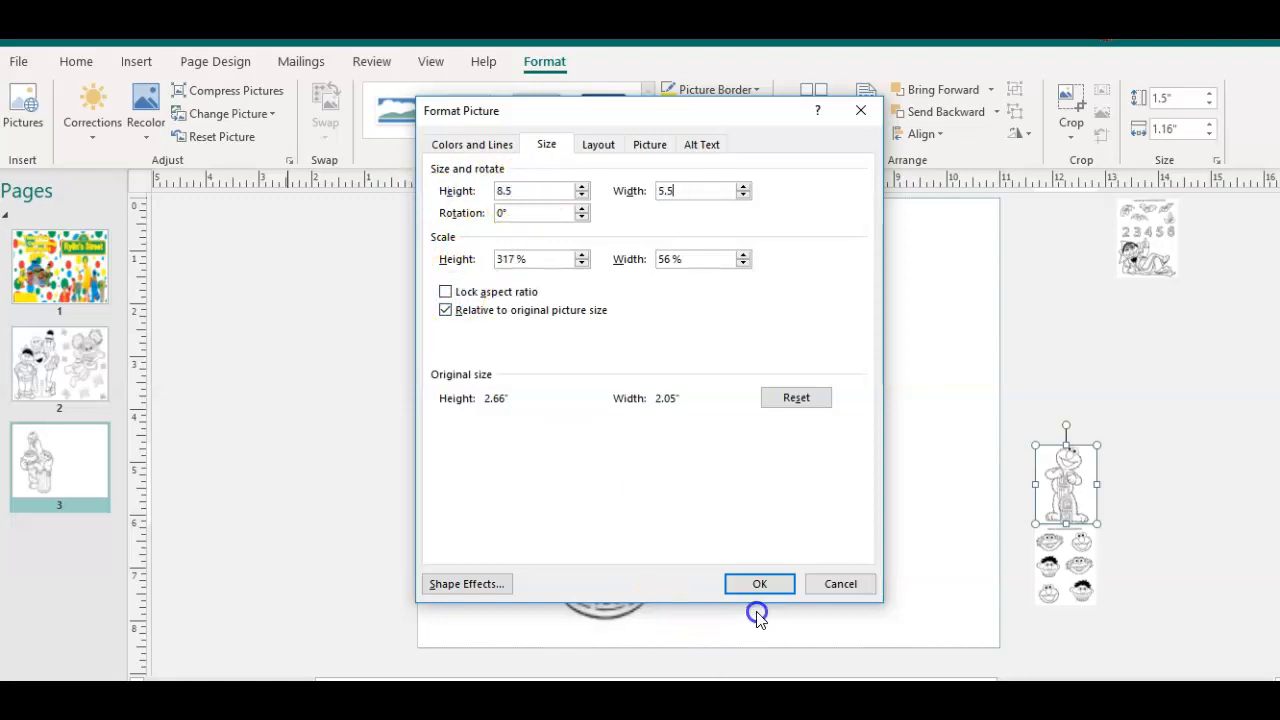
left_click(775, 583)
left_click_drag(1164, 492, 859, 236)
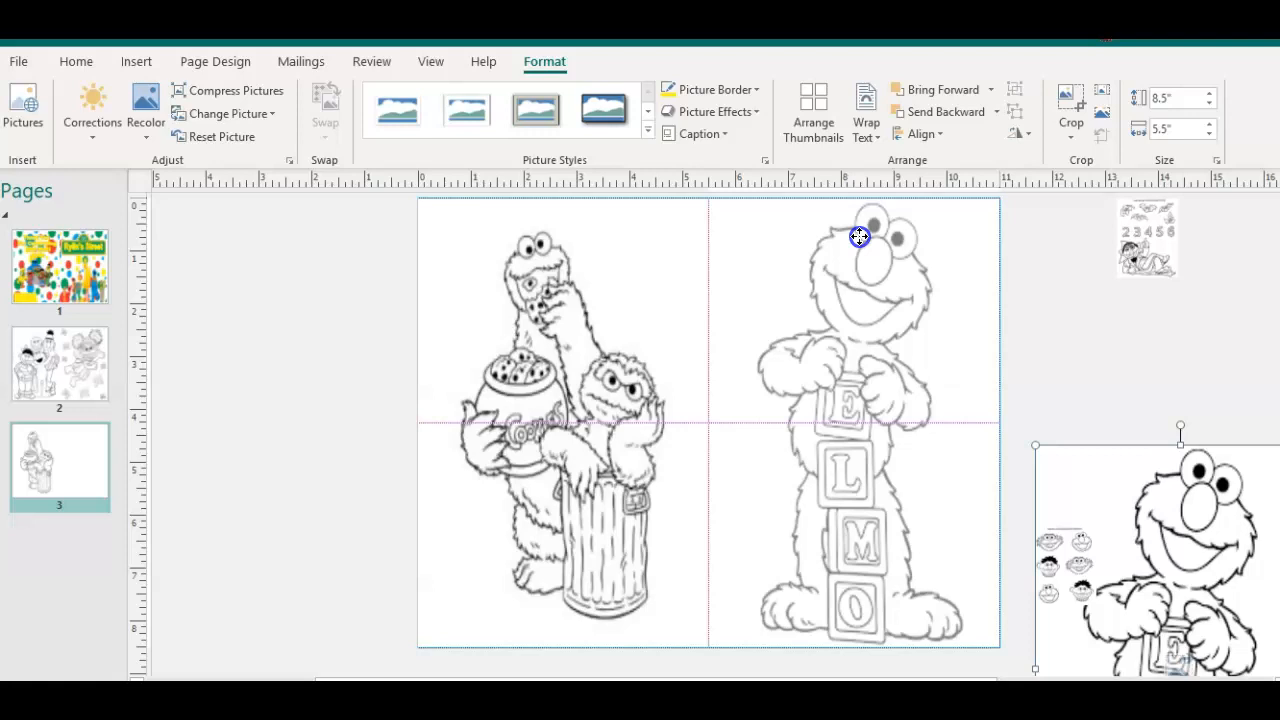
left_click_drag(859, 236, 860, 237)
left_click(1048, 306)
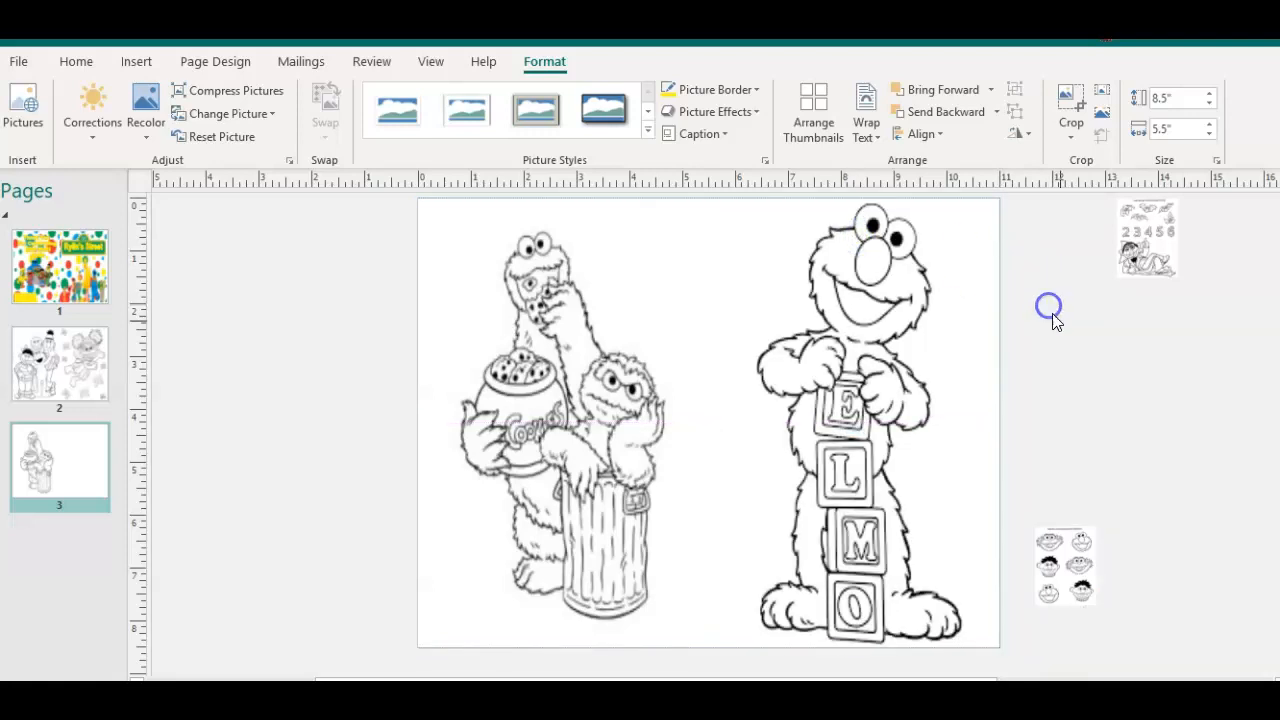
- Insert a blank fourth page after the Cookie Monster and Elmo coloring page
left_click(131, 63)
left_click(20, 125)
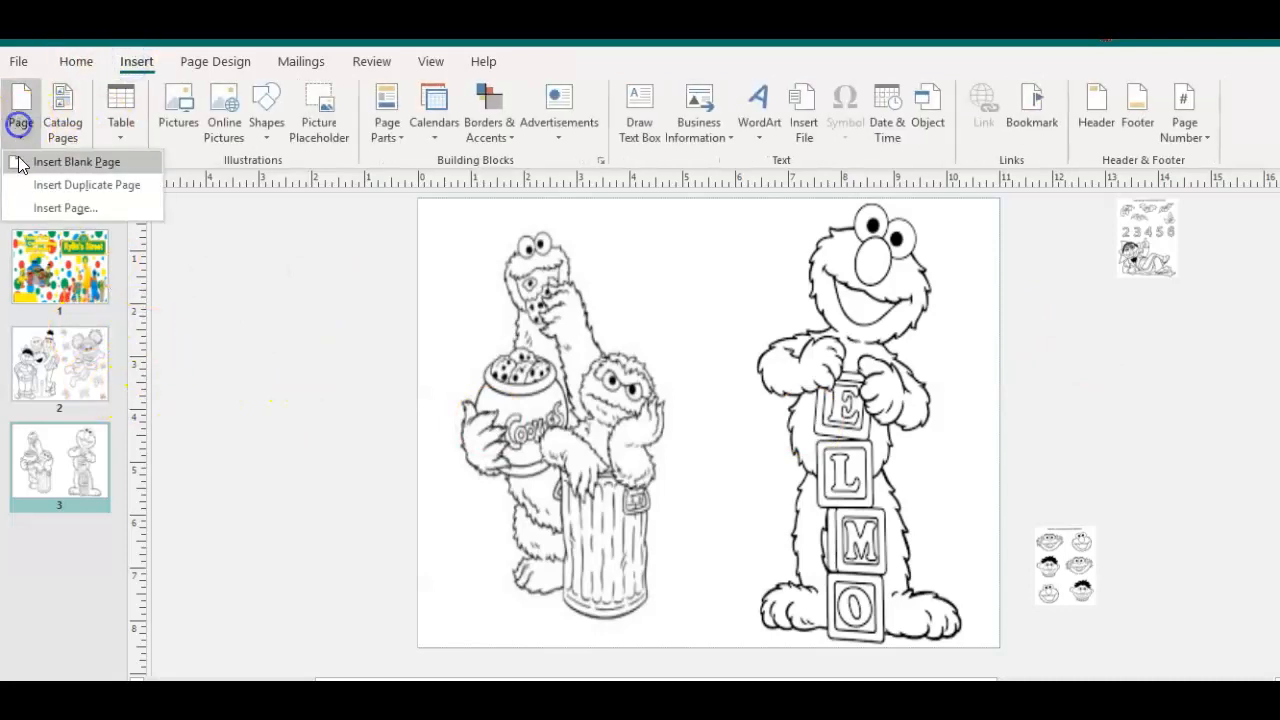
left_click(45, 162)
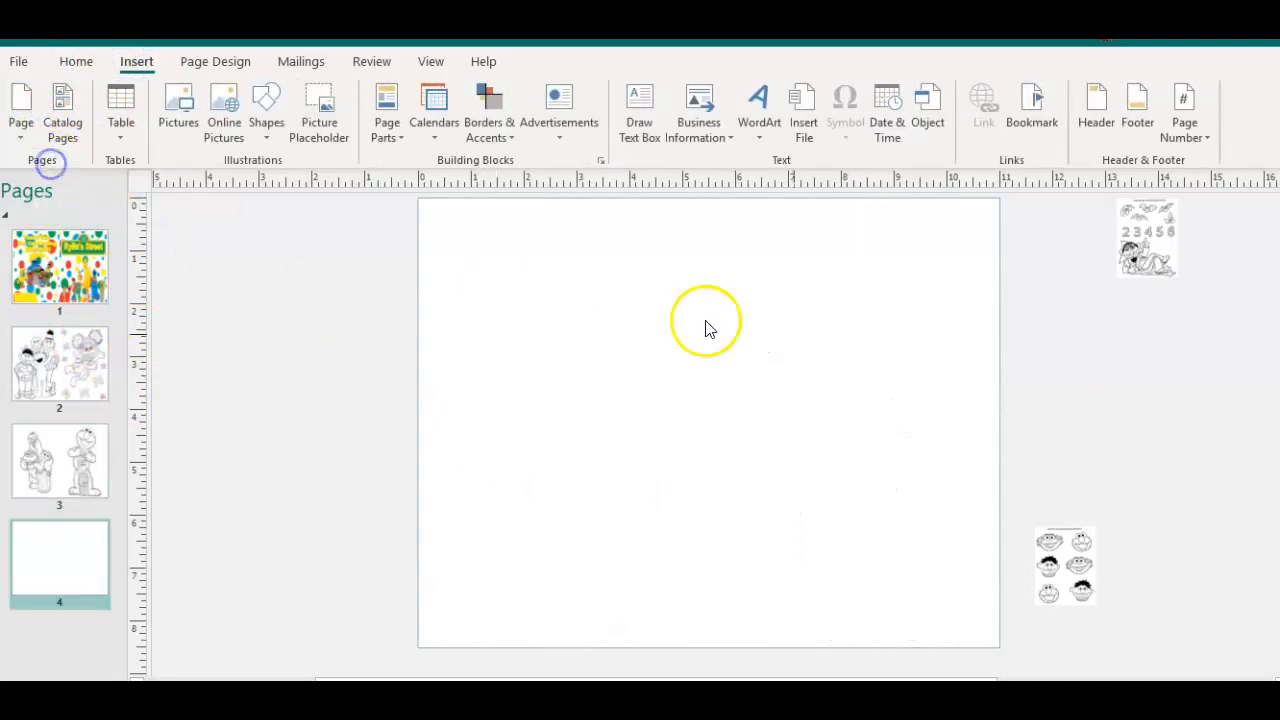
- Resize the bat-counting picture to 8.5" high by 5.5" wide with aspect ratio unlocked and place it on page 4's left half
left_click(1133, 255)
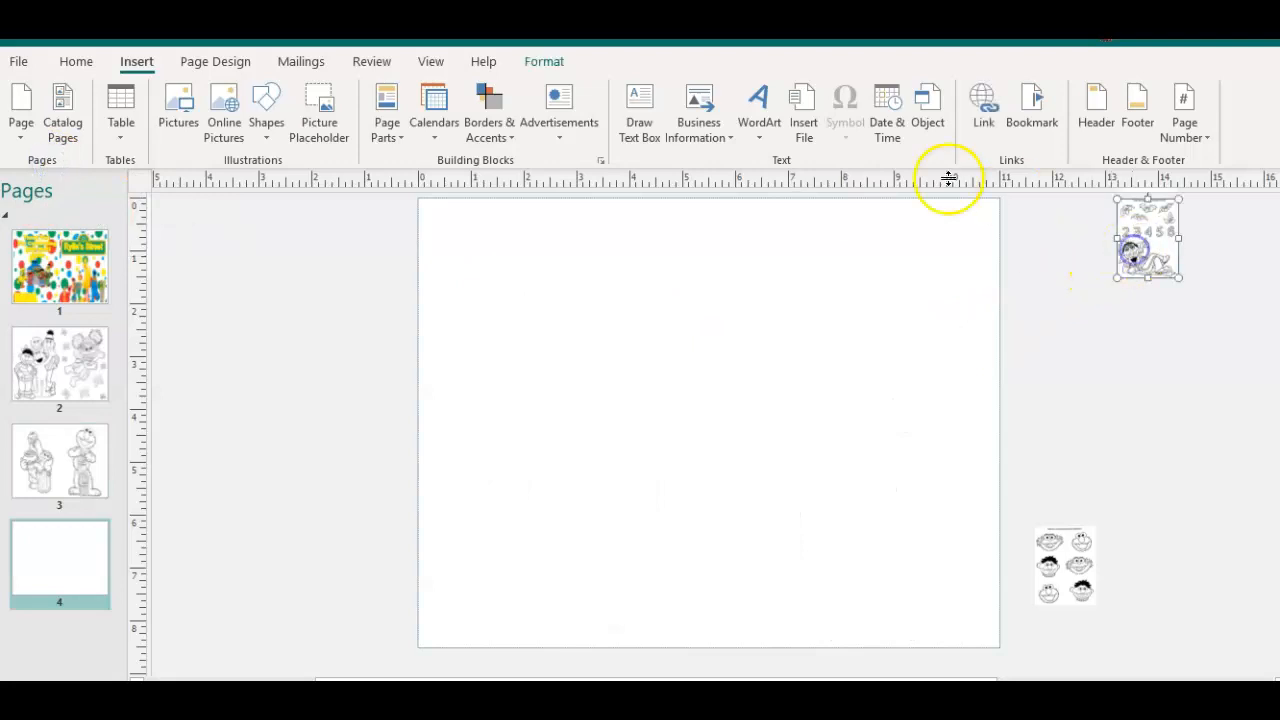
left_click(601, 63)
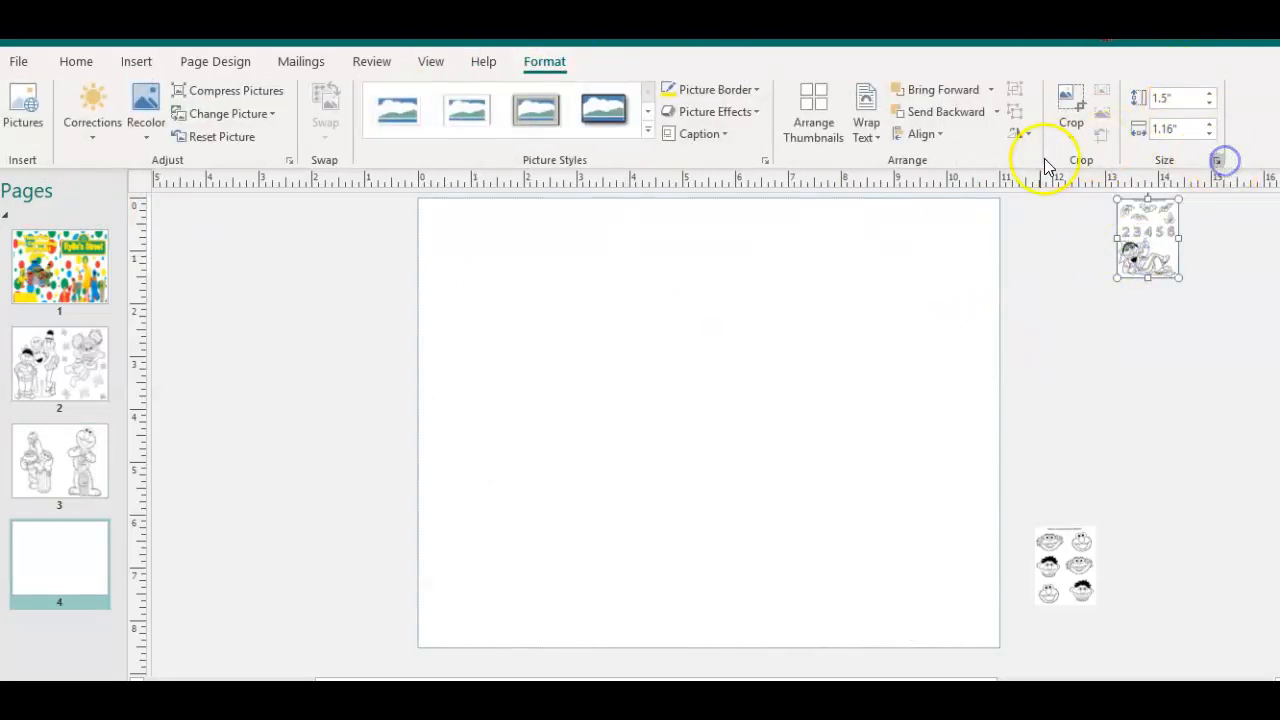
left_click(1217, 160)
left_click(445, 291)
left_click(428, 189)
type("8.5")
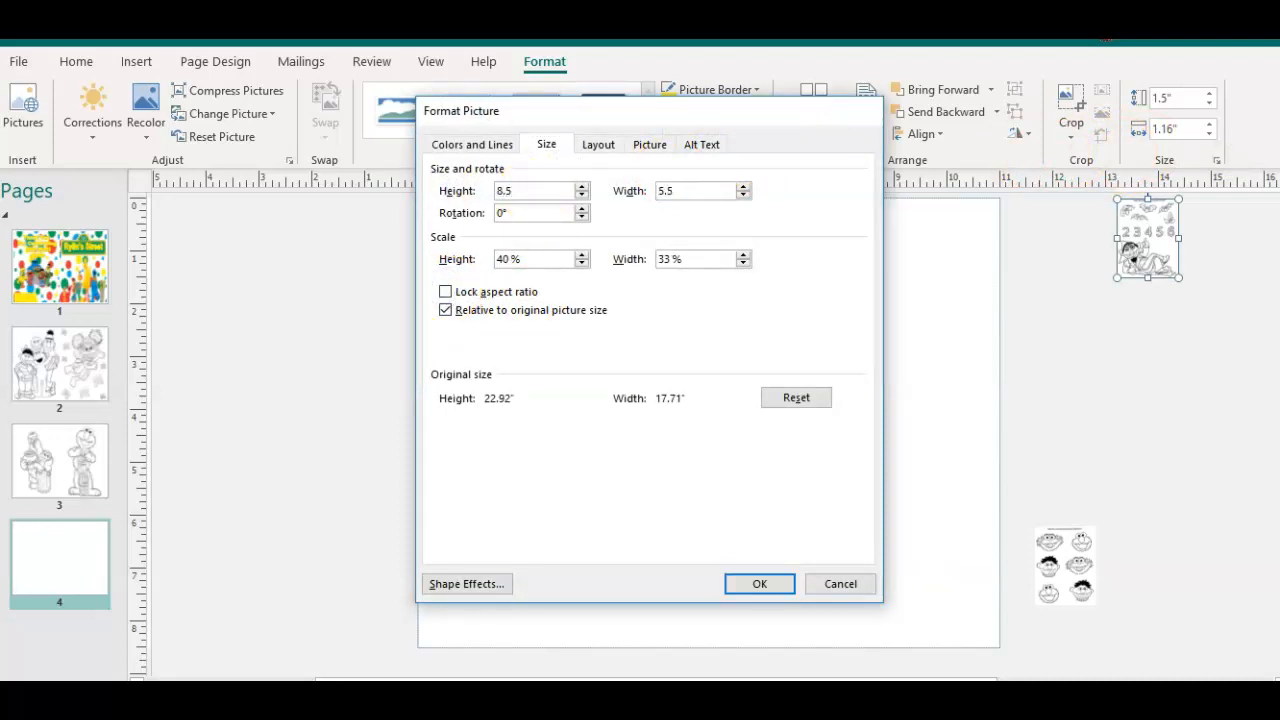
key("Return")
left_click_drag(1210, 307, 480, 251)
- Resize the matching-faces picture to 8.5" high by 5.5" wide with aspect ratio unlocked and place it on page 4's right half
left_click(1082, 580)
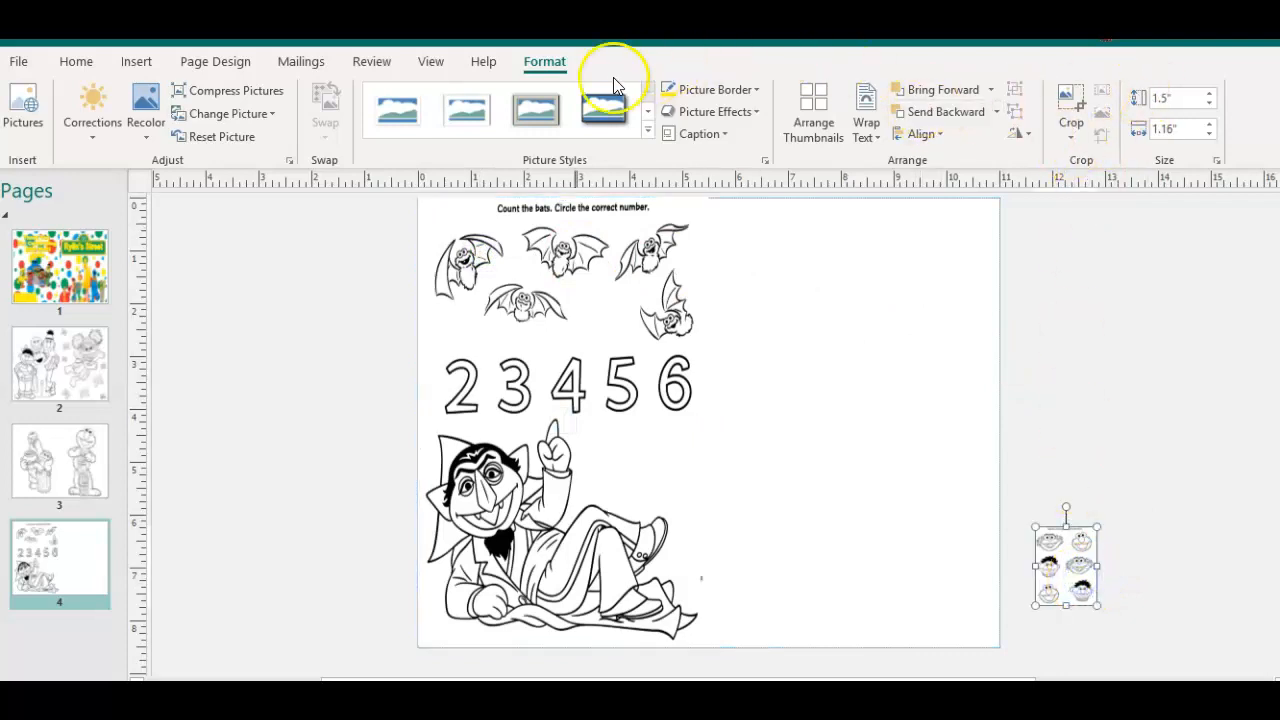
left_click(1217, 160)
left_click(445, 291)
left_click_drag(517, 196, 464, 196)
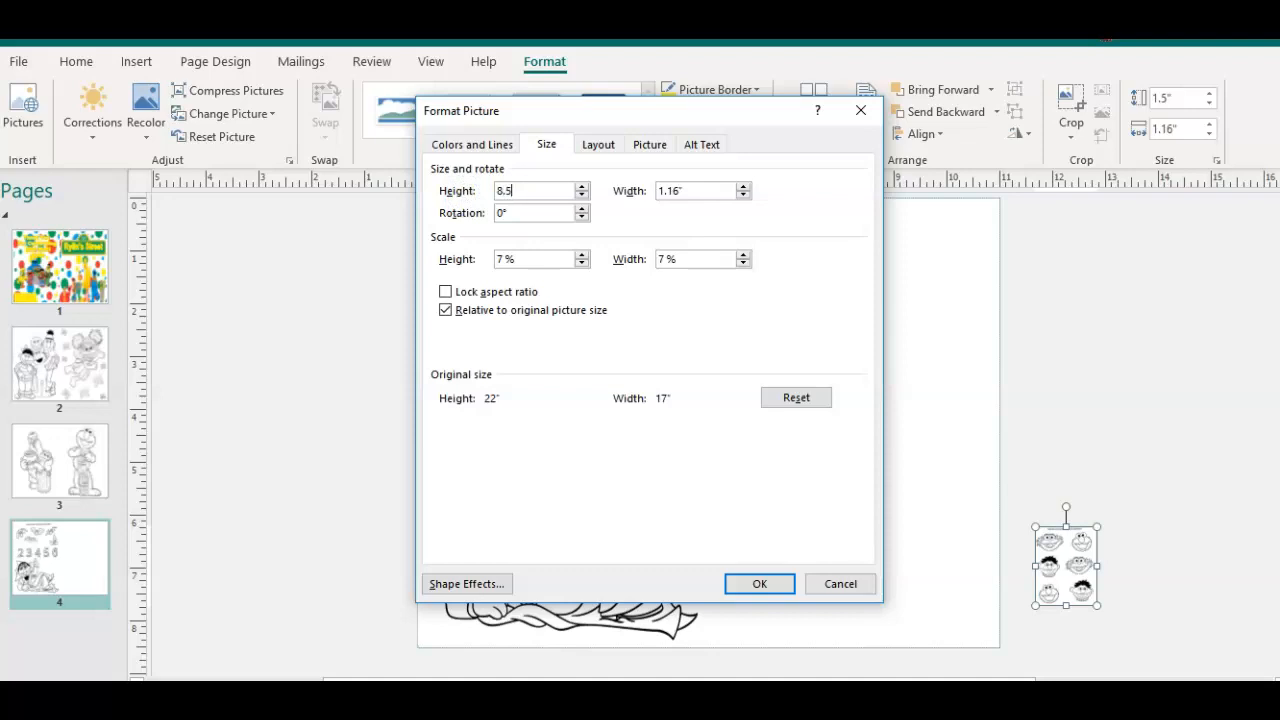
key("Return")
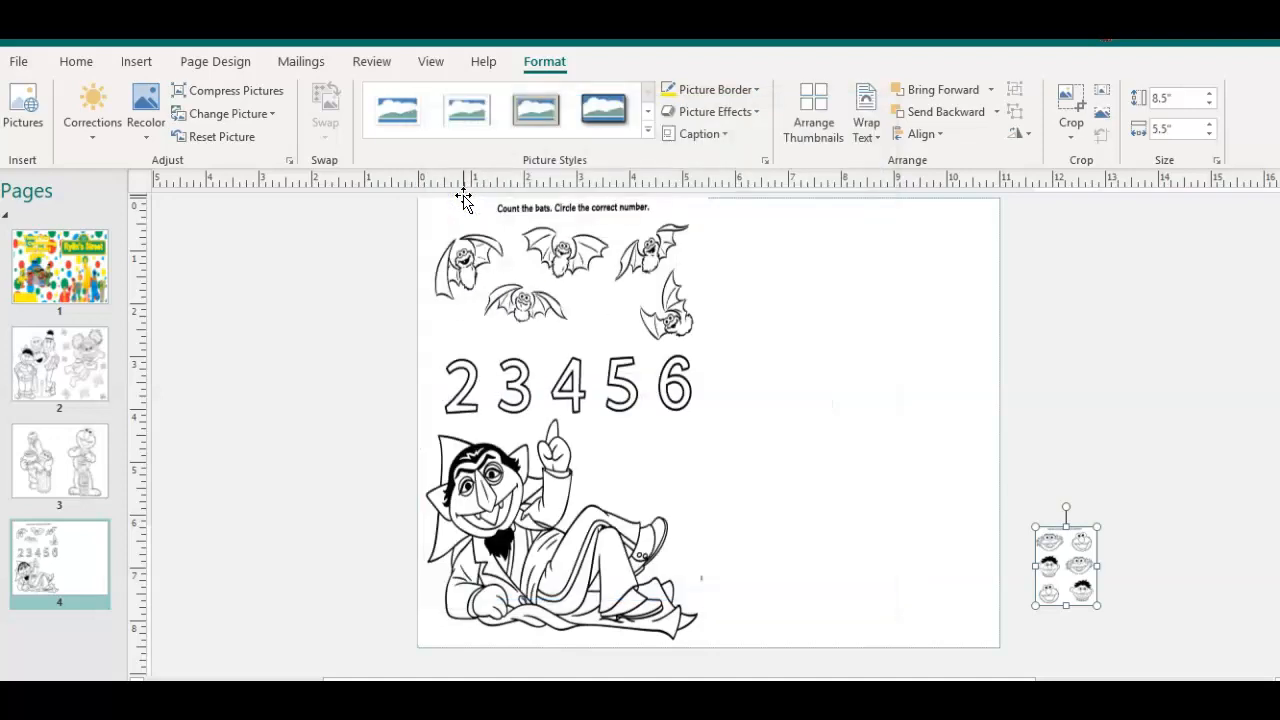
left_click_drag(1172, 580, 848, 246)
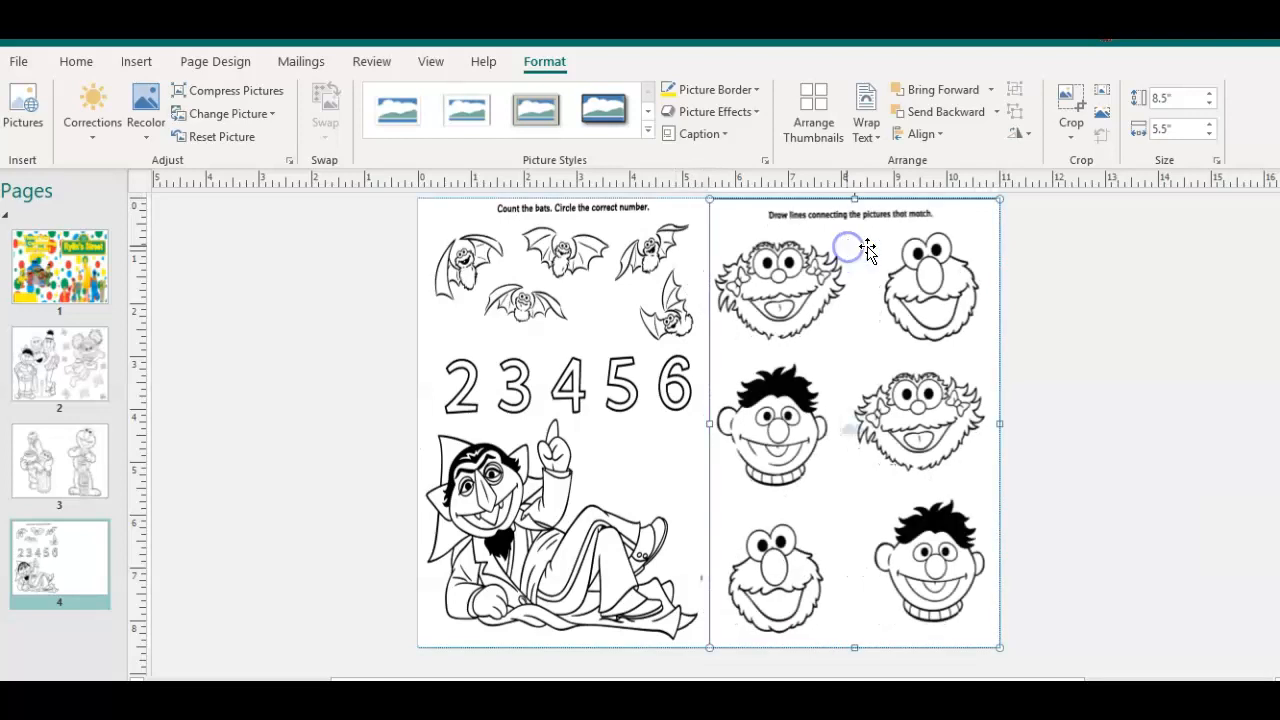
left_click(1077, 400)
- Nudge the bat-counting picture slightly to the right on page 4 and return to the cover page
mouse_move(697, 395)
left_mouse_down()
mouse_move(694, 382)
mouse_move(698, 400)
left_mouse_up()
left_click(1131, 411)
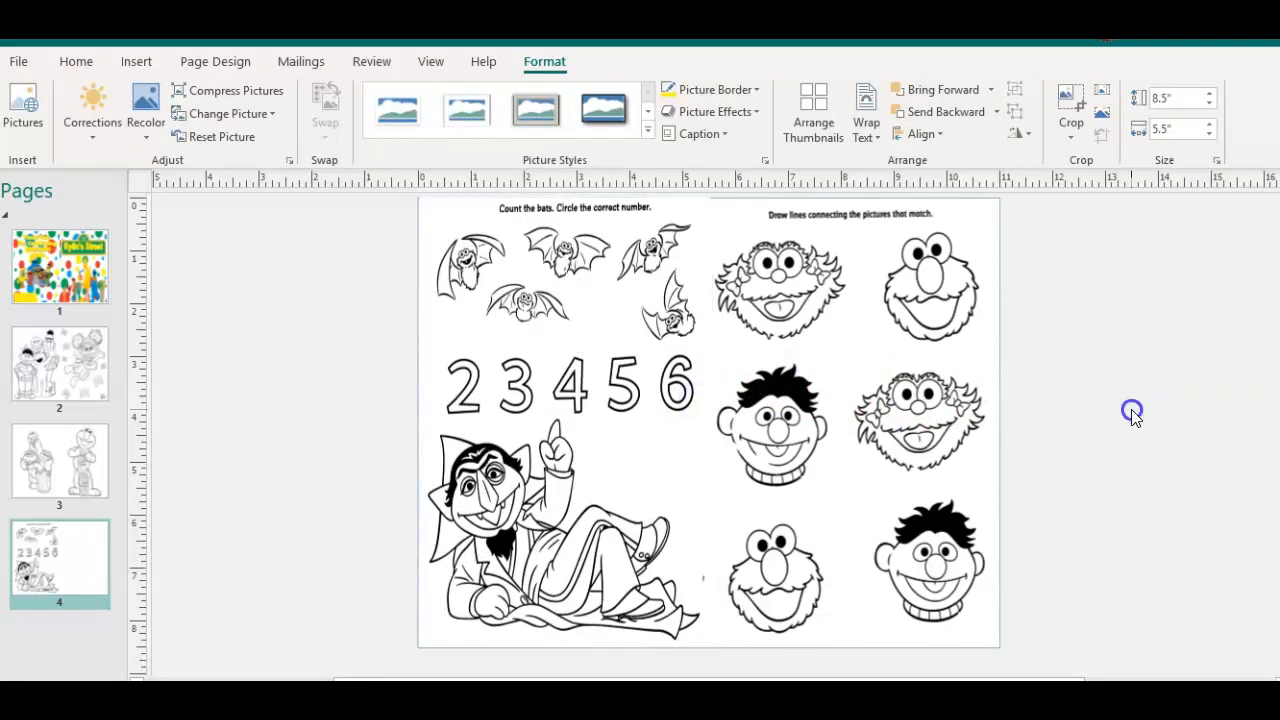
left_click(869, 376)
left_click_drag(869, 376, 869, 376)
left_click(70, 278)
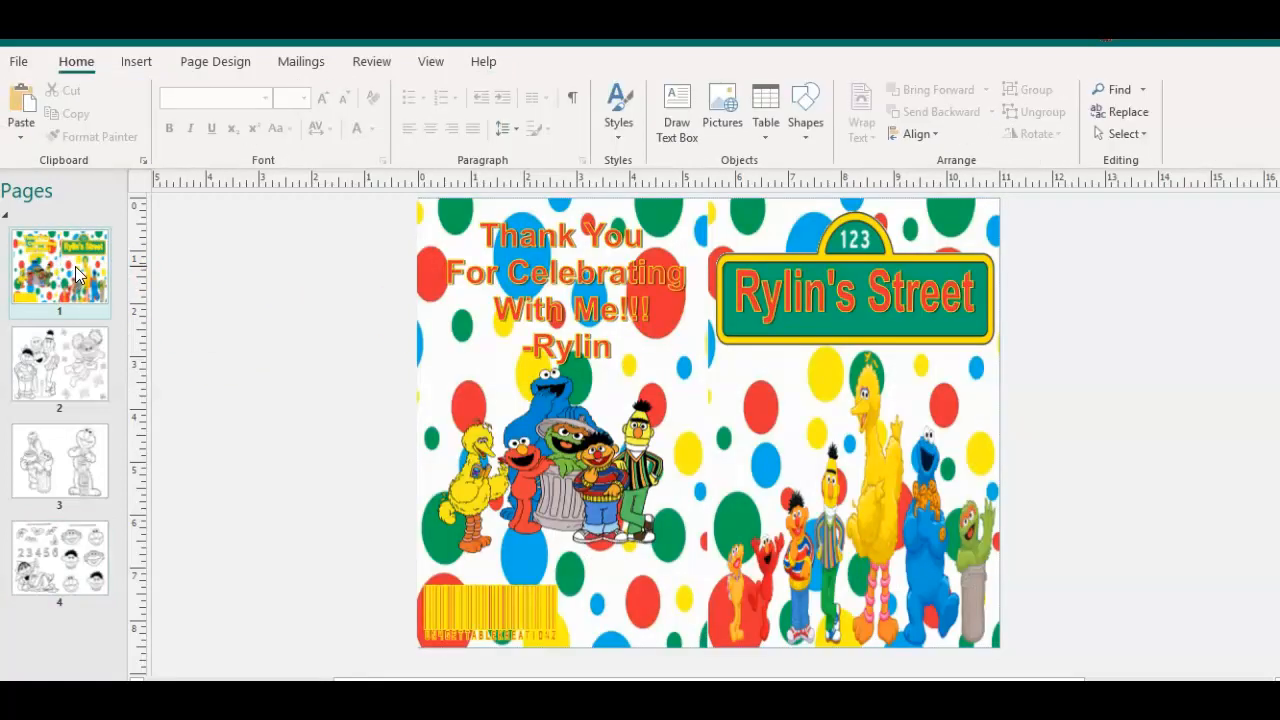
- Nudge the personalized title text slightly down so it sits more centrally in the front cover's green street sign
left_click(817, 294)
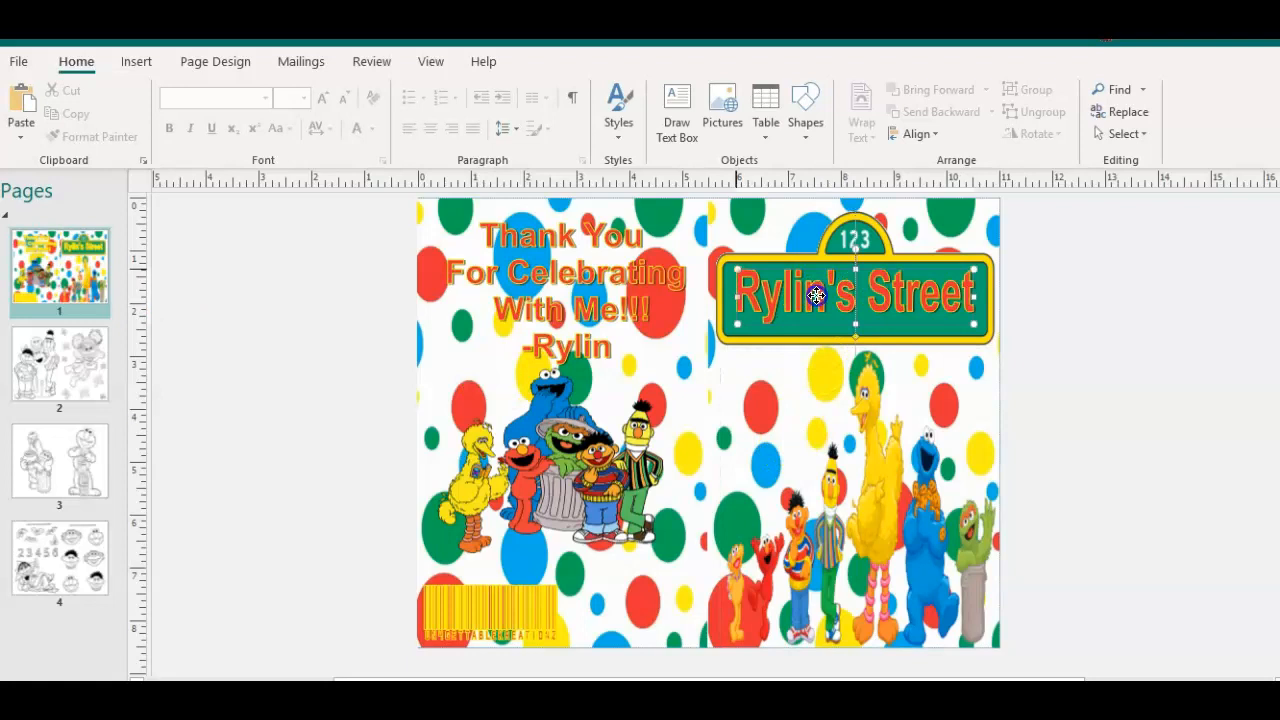
left_click(817, 300)
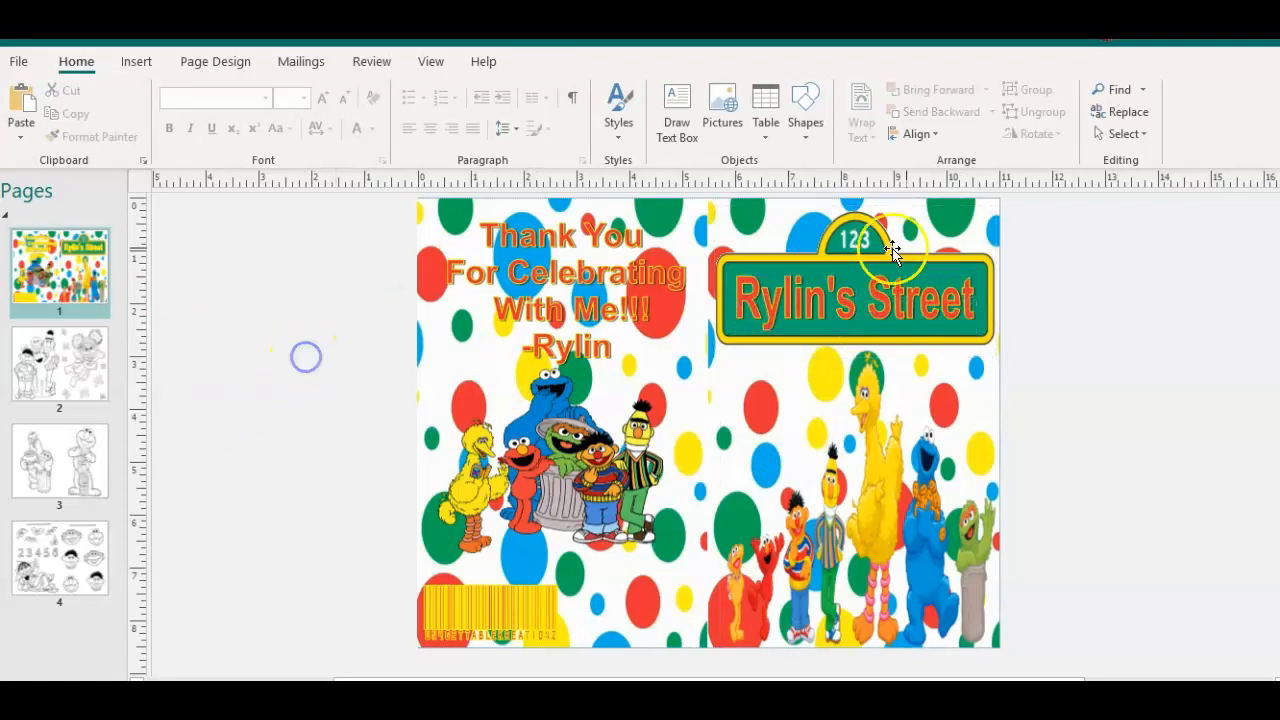
left_click(530, 288)
left_click(185, 198)
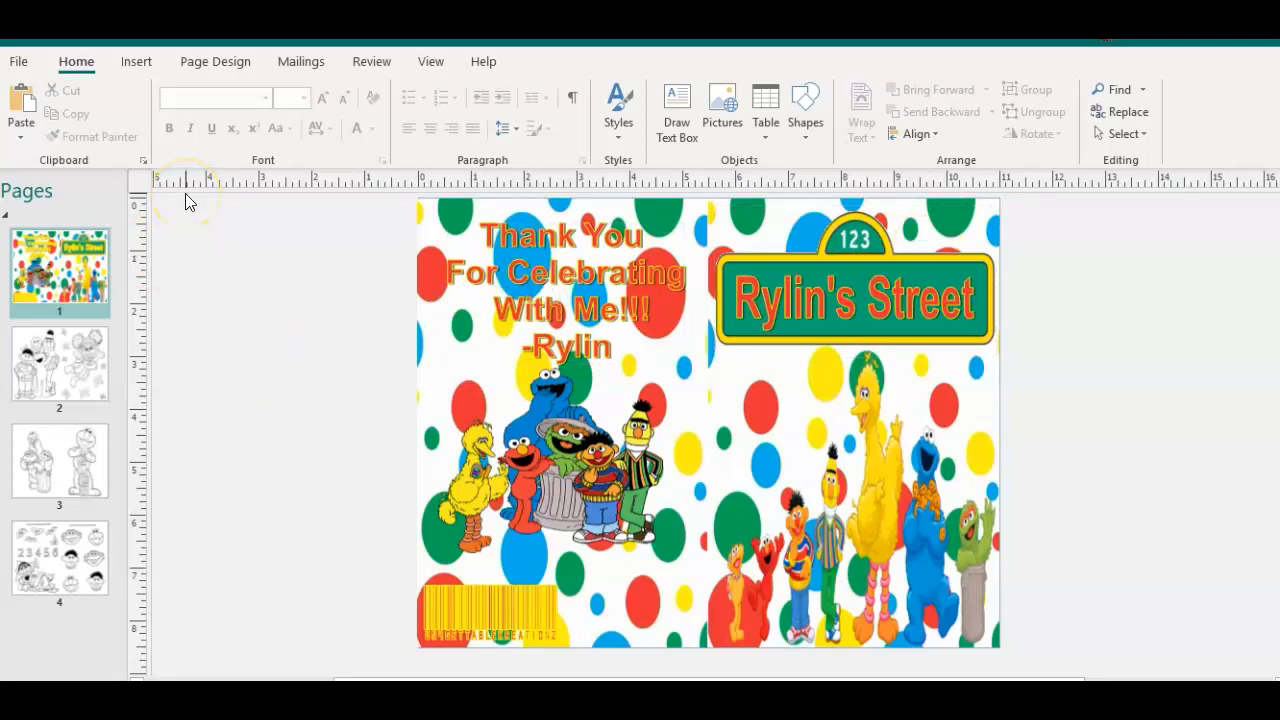
- Review the layout of coloring pages 2, 3 and 4, and check the finished cover page again
left_click(79, 385)
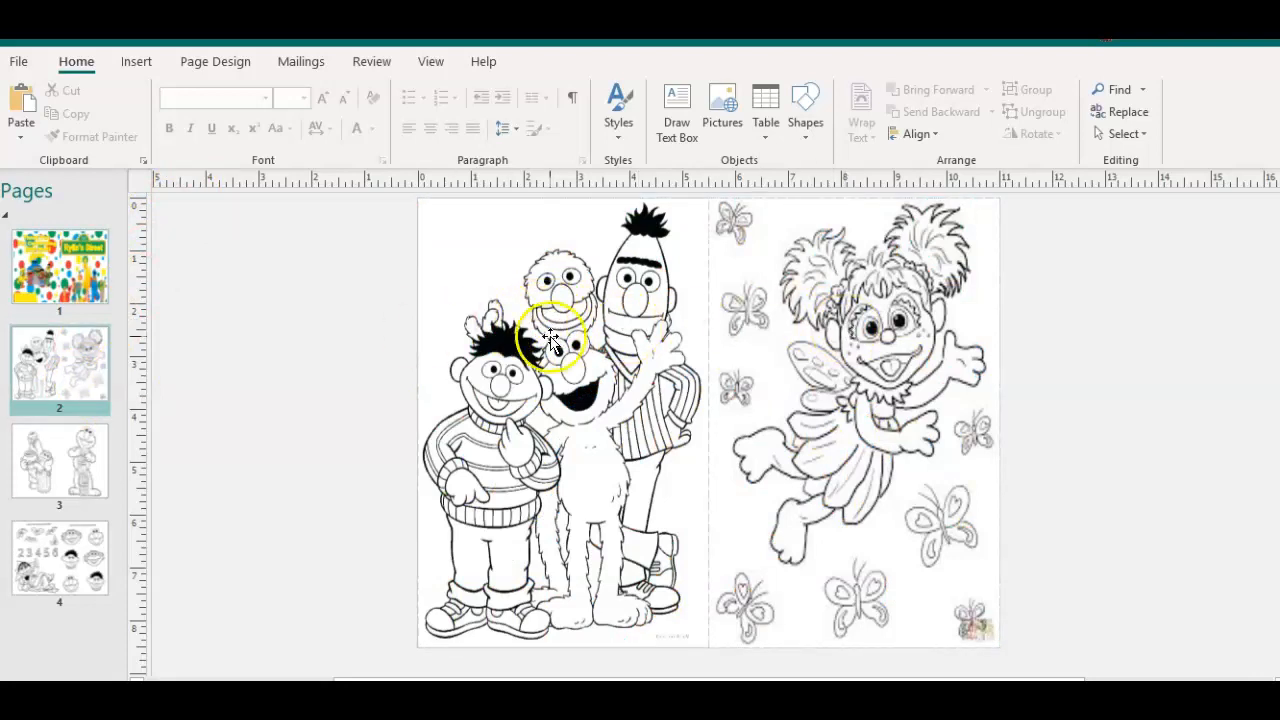
left_click(76, 455)
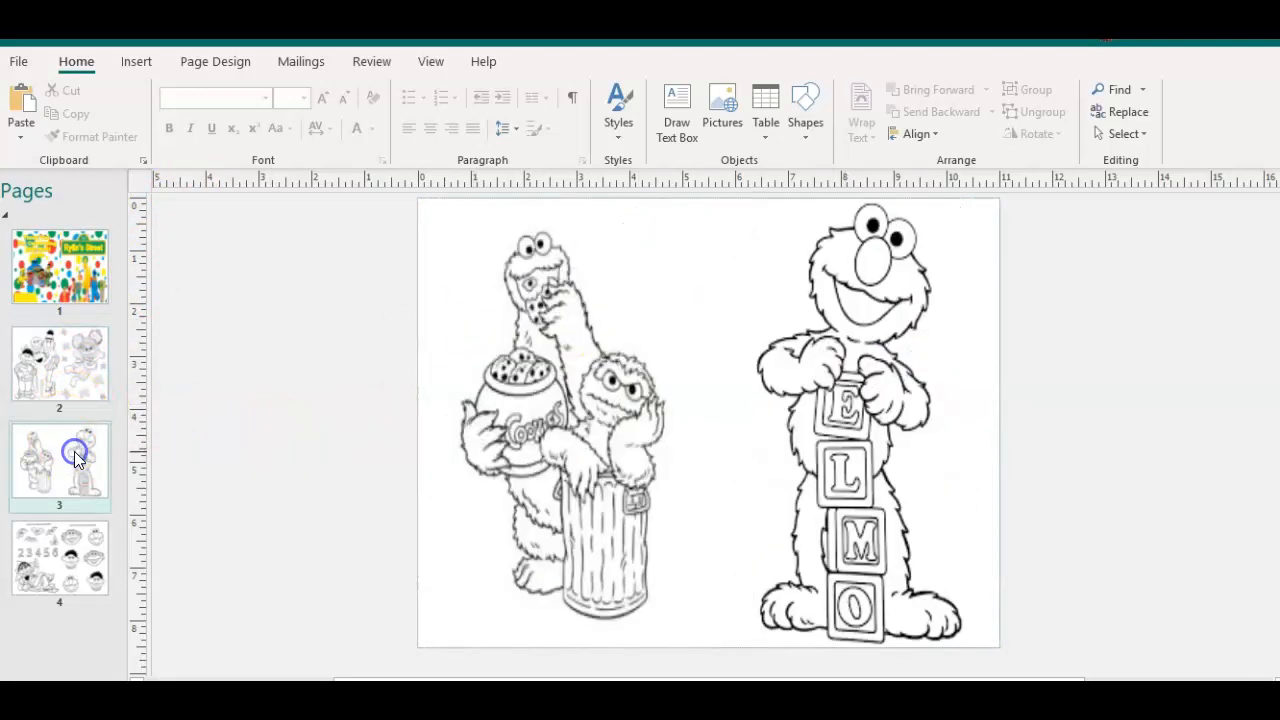
left_click(60, 555)
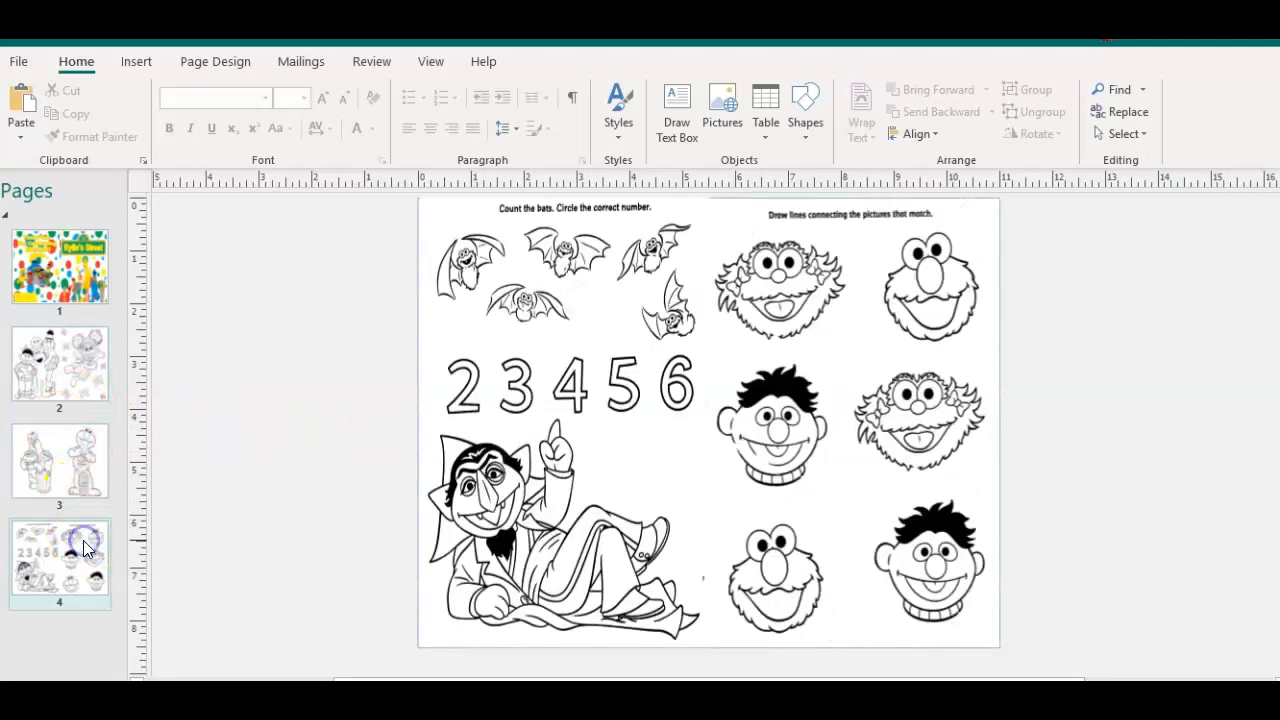
left_click(84, 370)
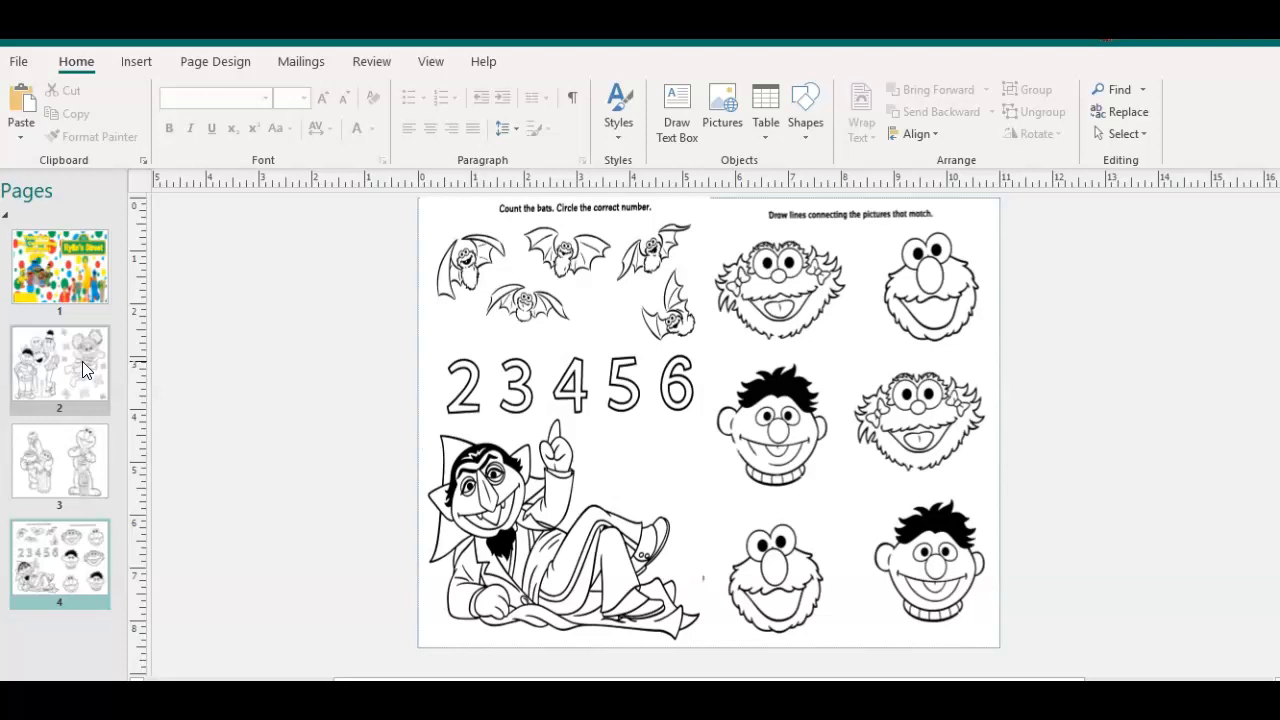
left_click(89, 296)
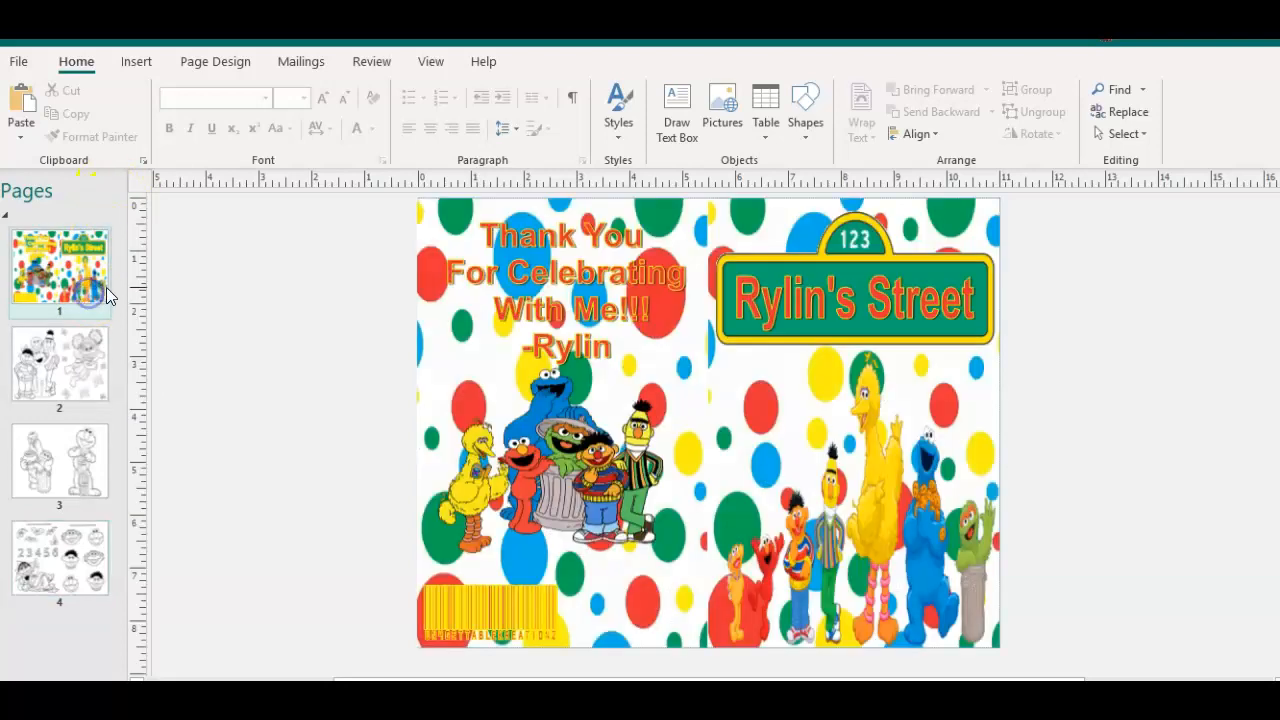
left_click(89, 345)
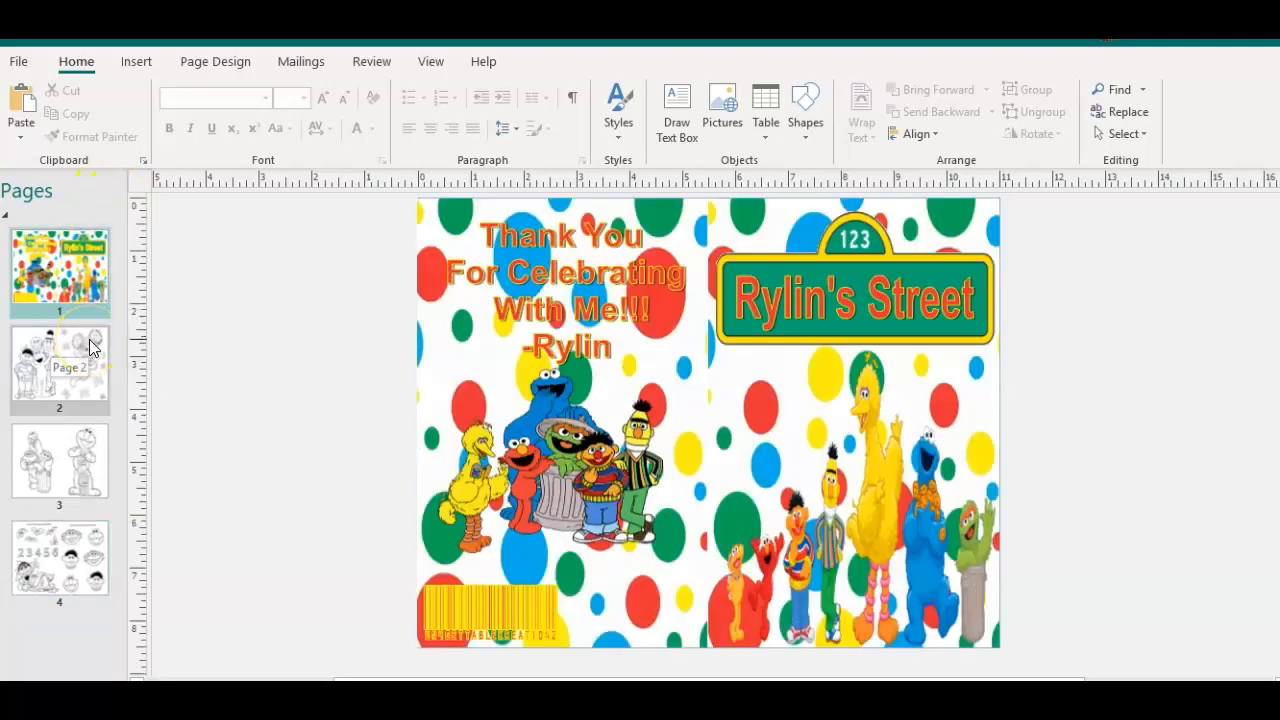